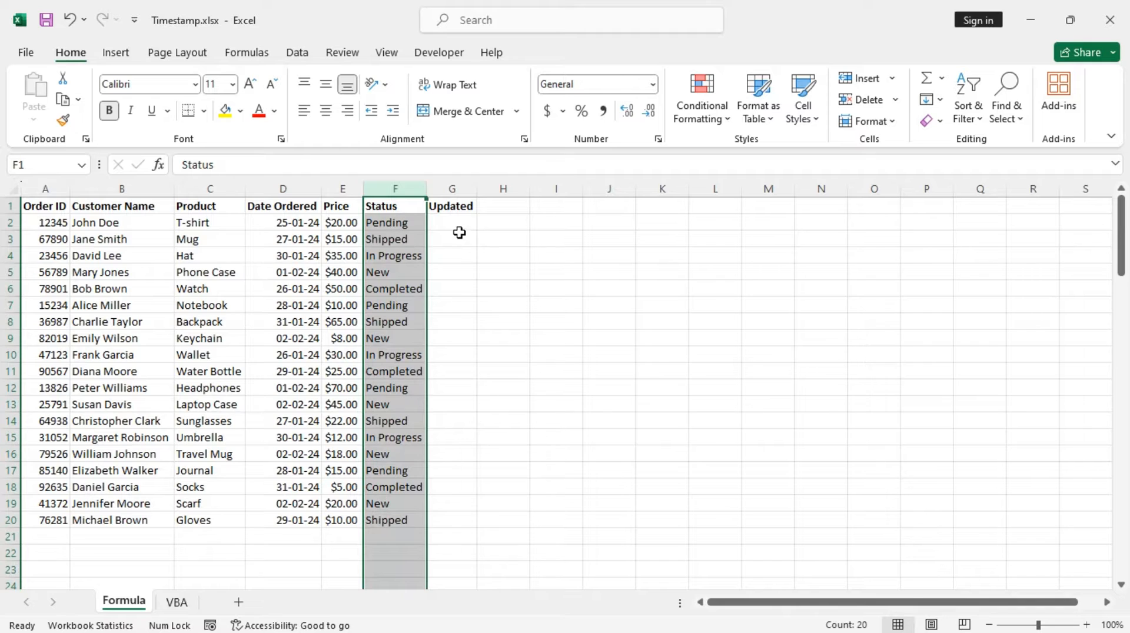
# Enable iterative calculation in the formula calculation options with maximum iterations set to 1.
pyautogui.click(457, 225)
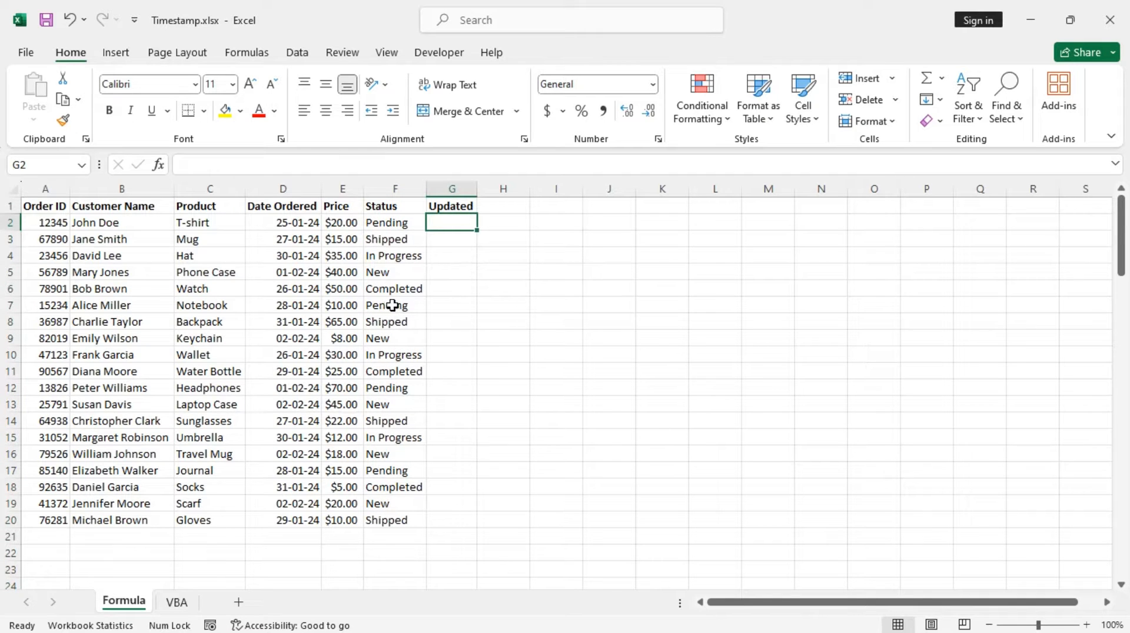
pyautogui.click(26, 53)
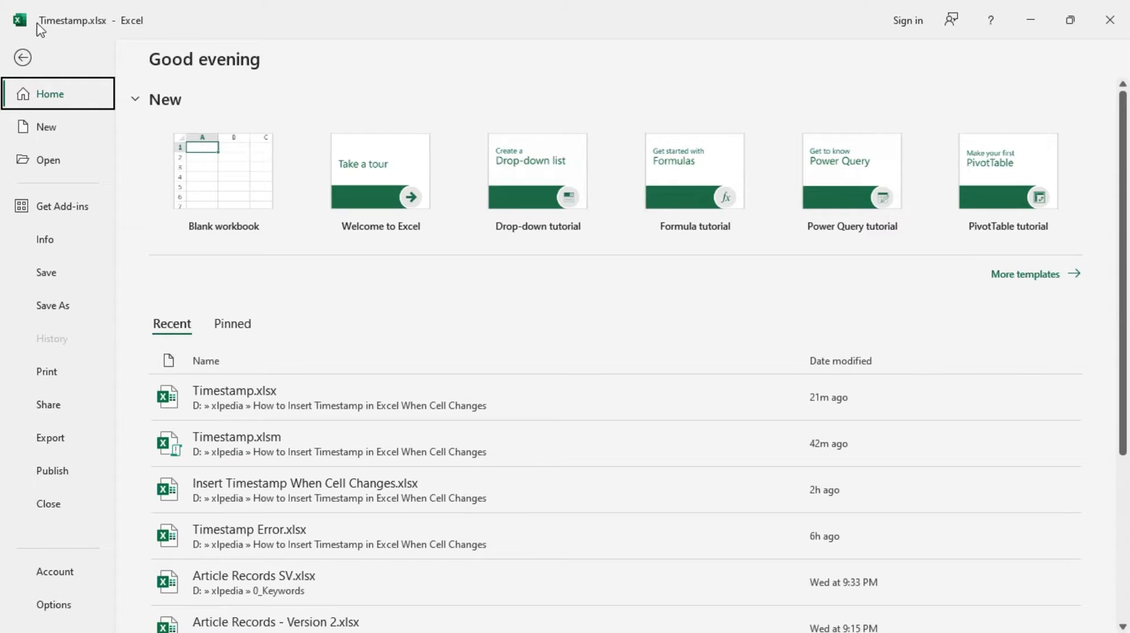
pyautogui.click(23, 57)
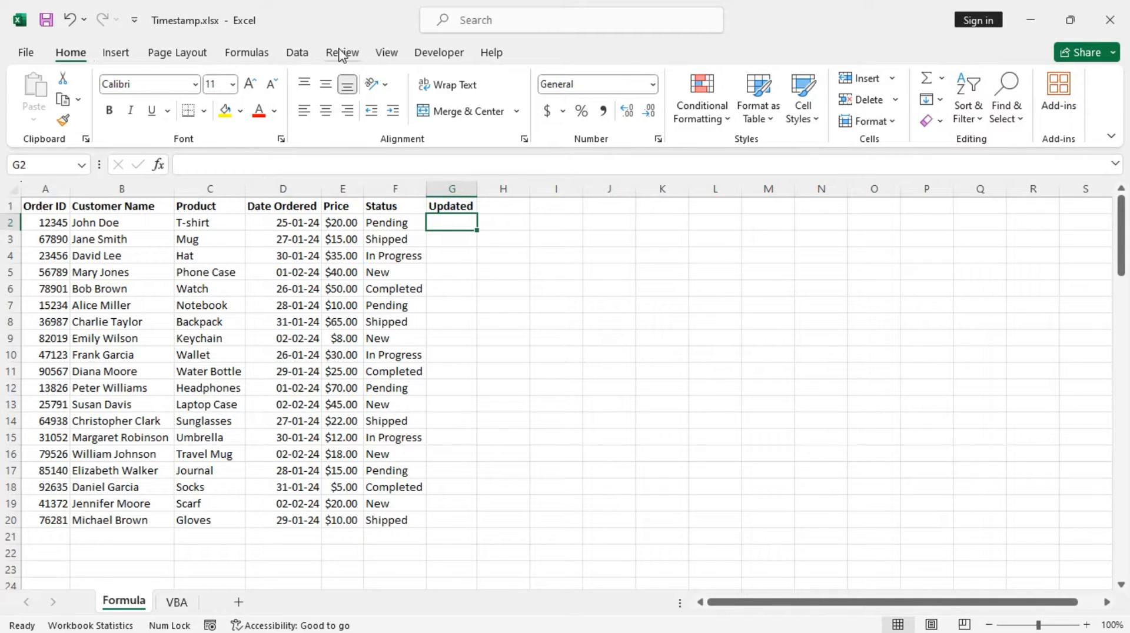
pyautogui.rightClick(118, 55)
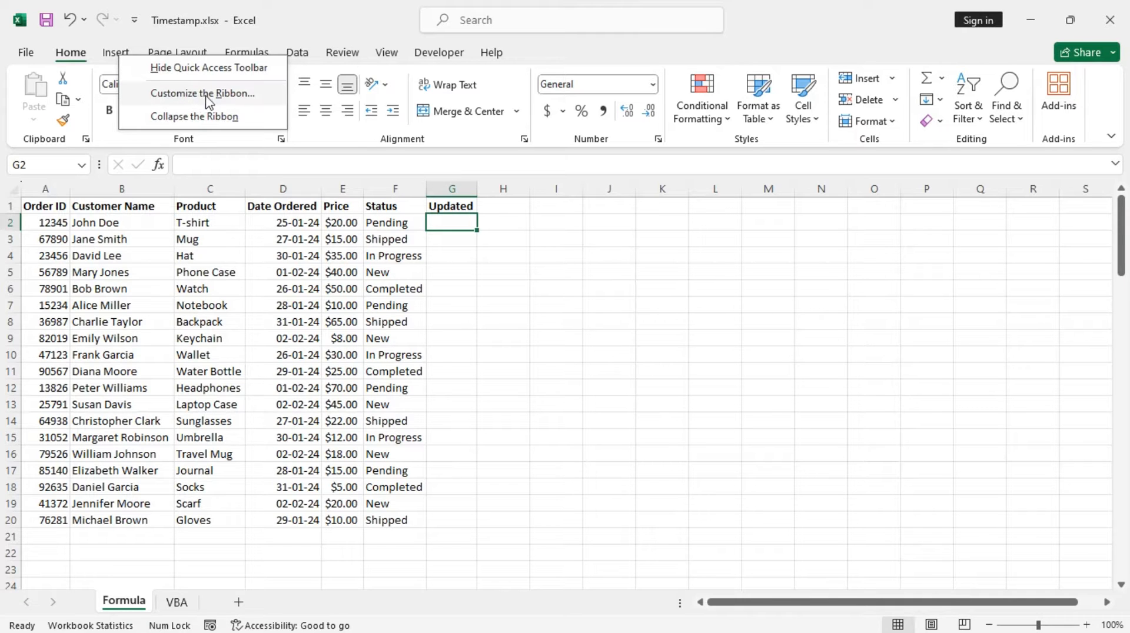
pyautogui.click(249, 97)
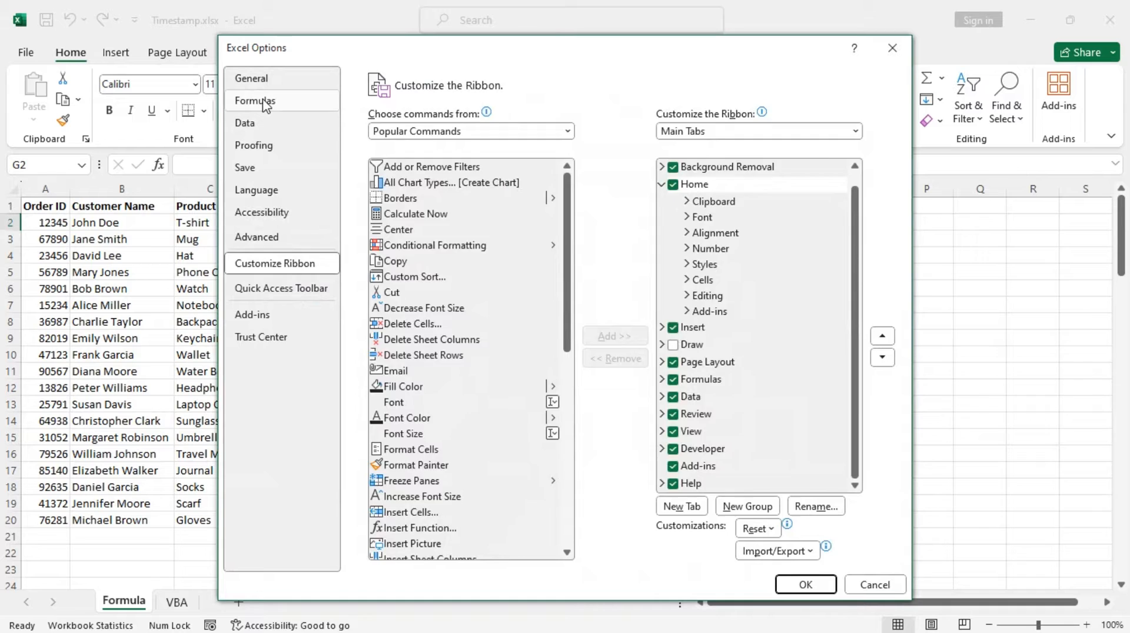
pyautogui.click(253, 100)
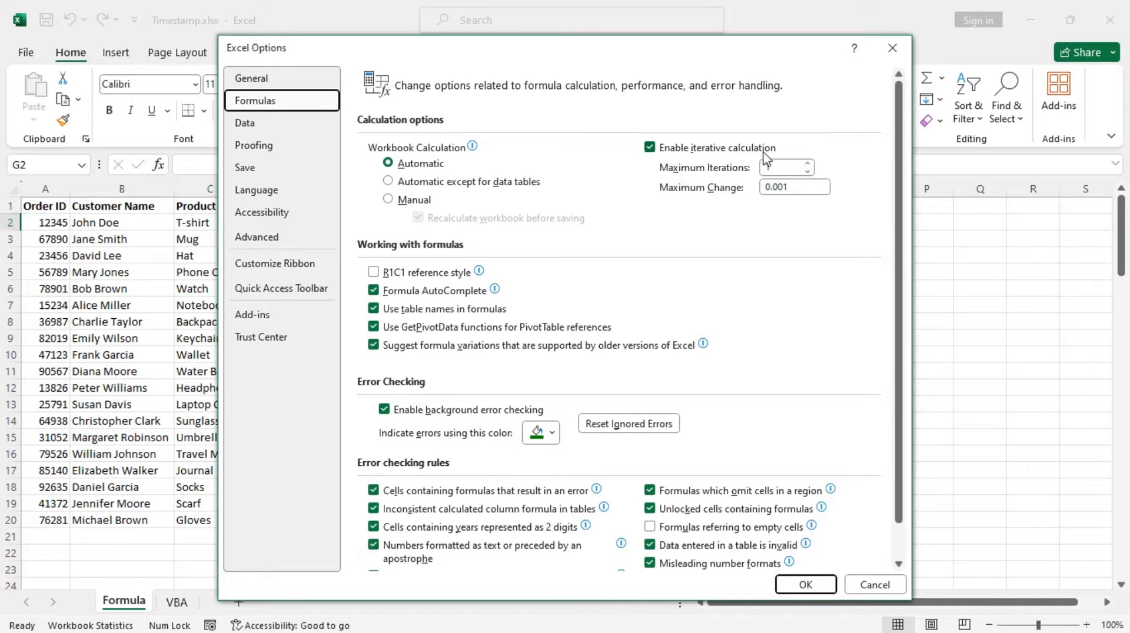
pyautogui.click(805, 584)
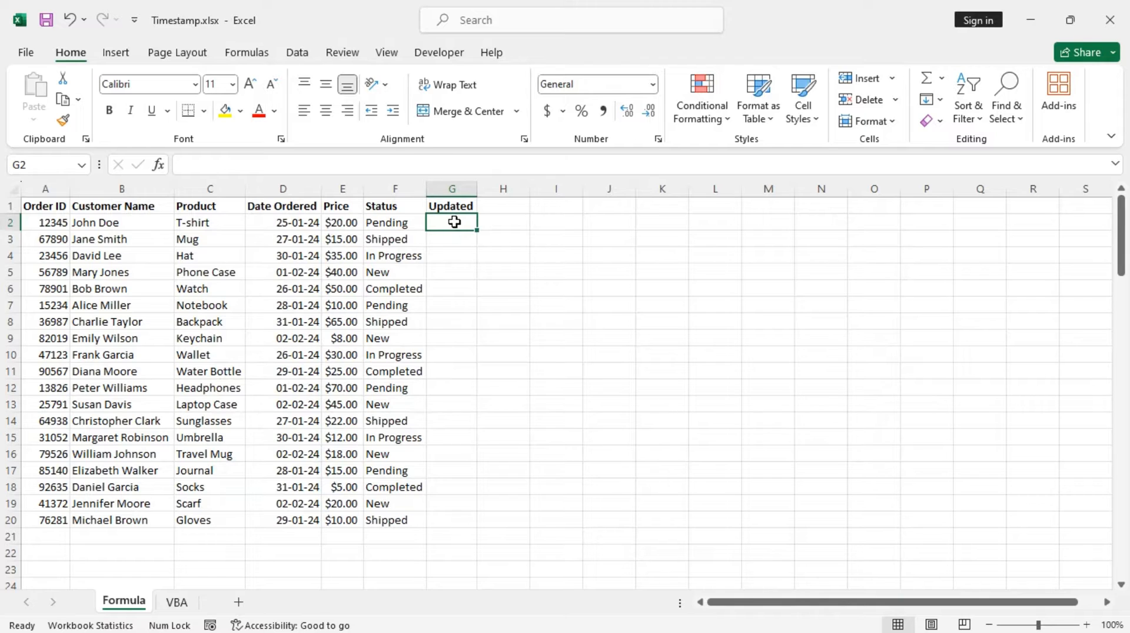
# Enter the formula =IF(F2<>"", IF(G2<>"",G2, NOW()), "") in cell G2 of the Updated column.
pyautogui.doubleClick(454, 222)
pyautogui.write('=if')
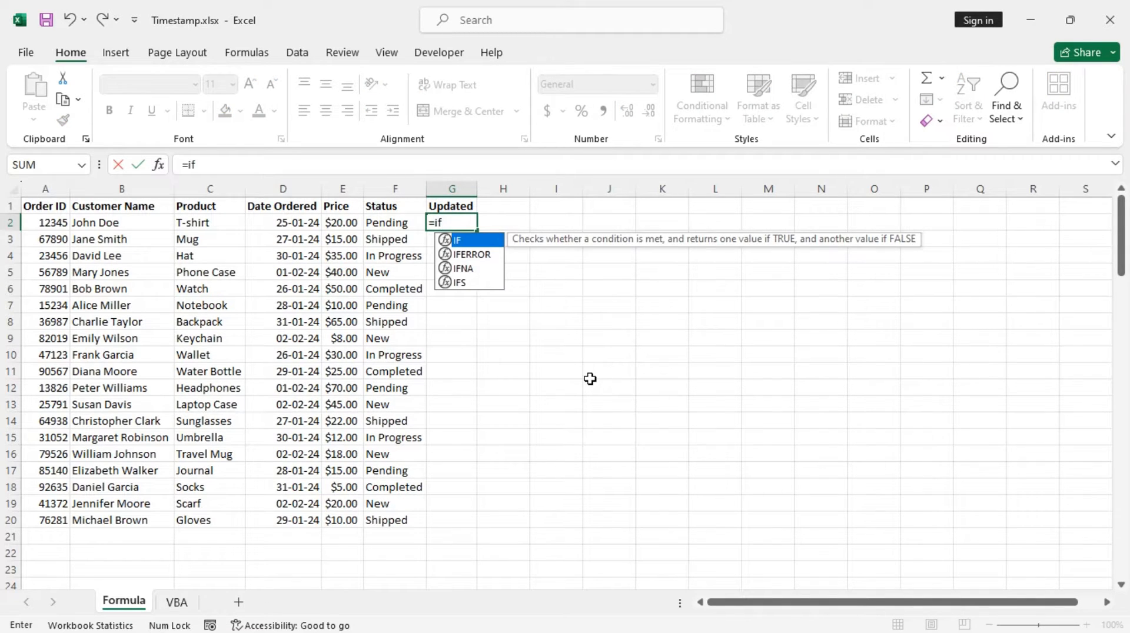
pyautogui.press('Tab')
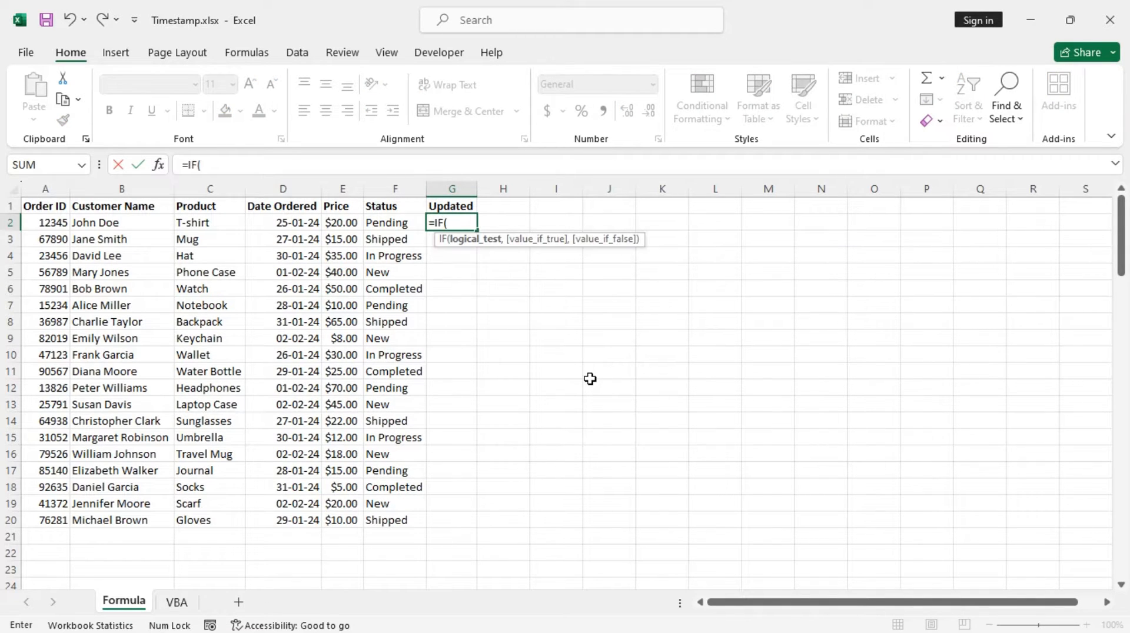
pyautogui.click(405, 226)
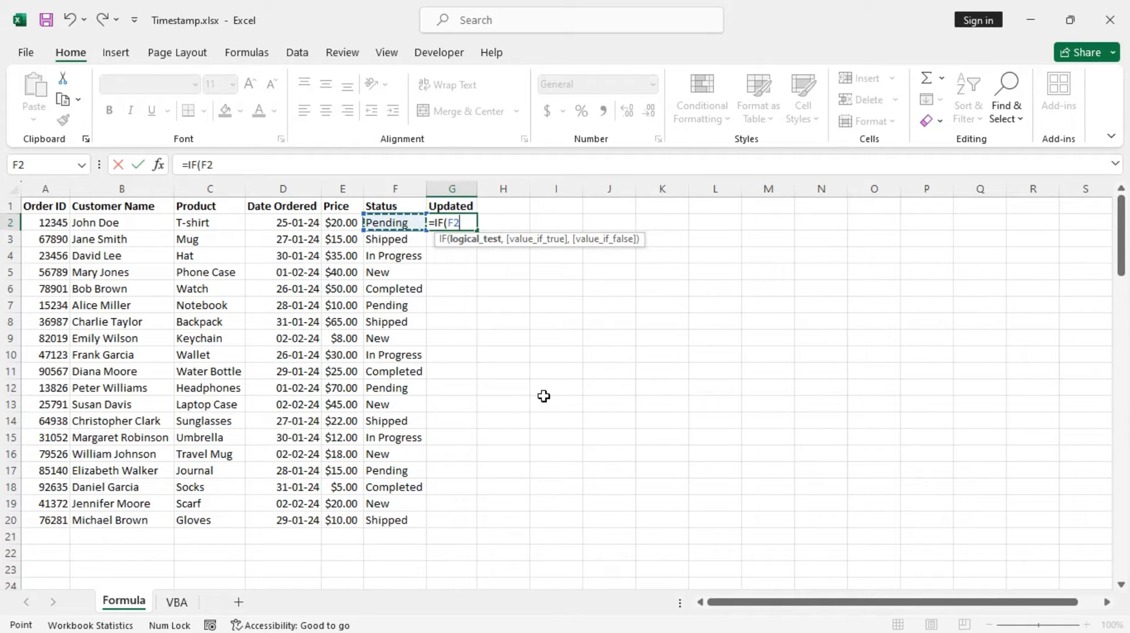
pyautogui.write('<><')
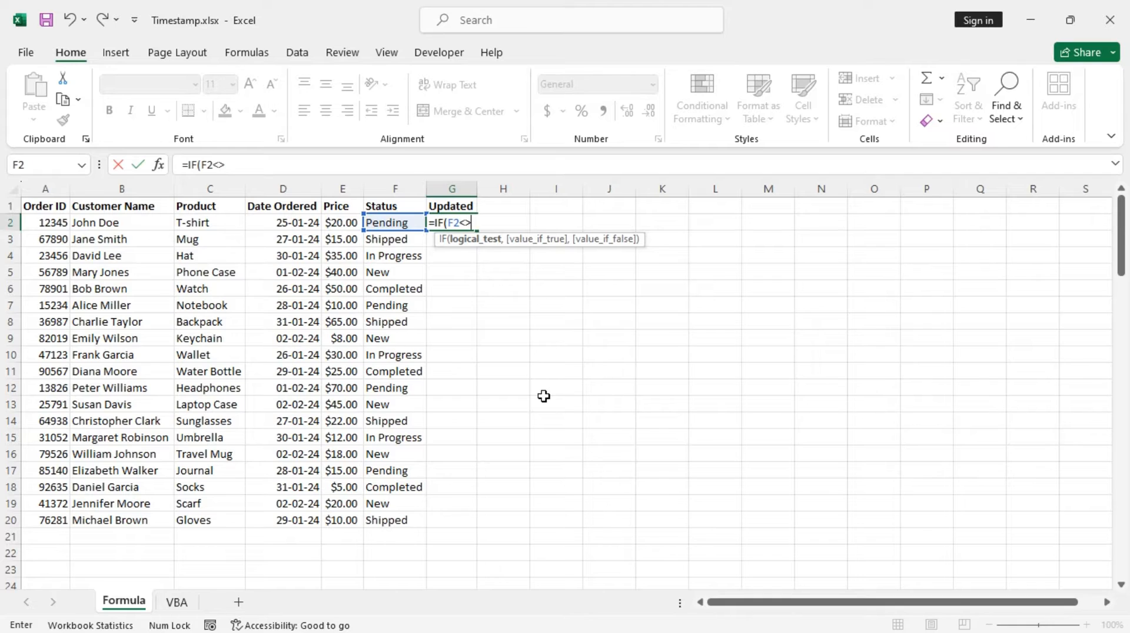
pyautogui.write(', if')
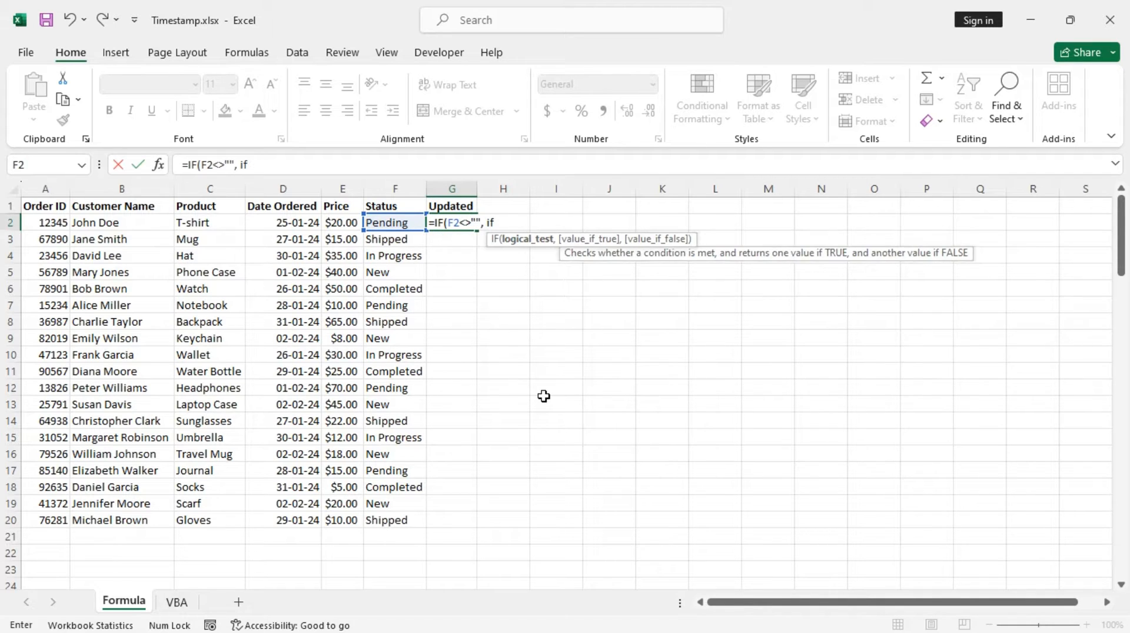
pyautogui.press('Tab')
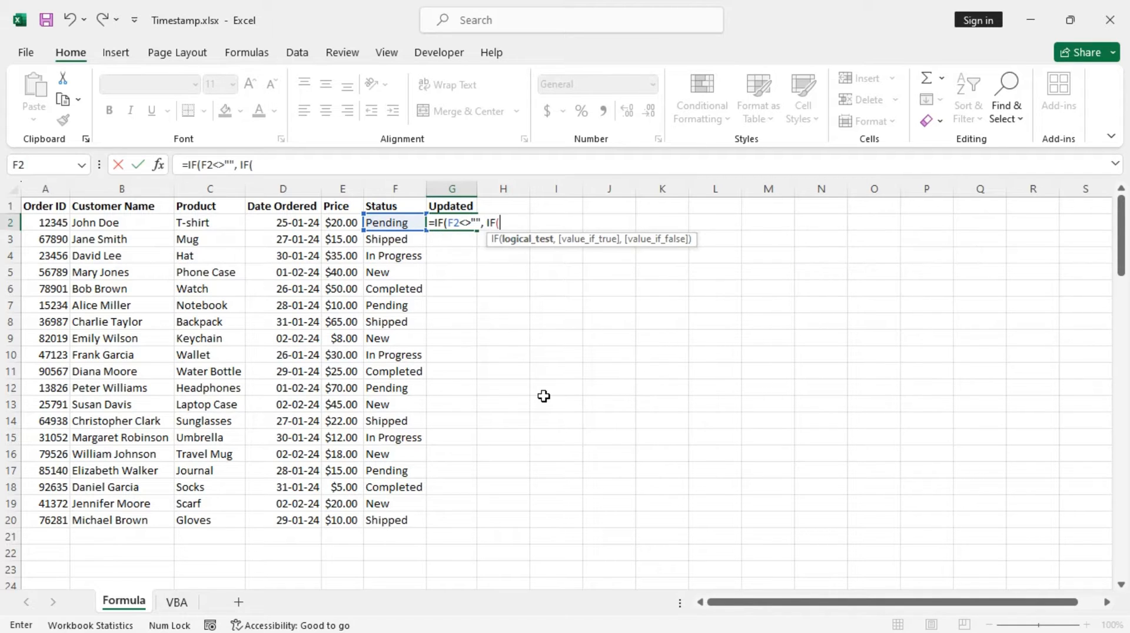
pyautogui.write('G')
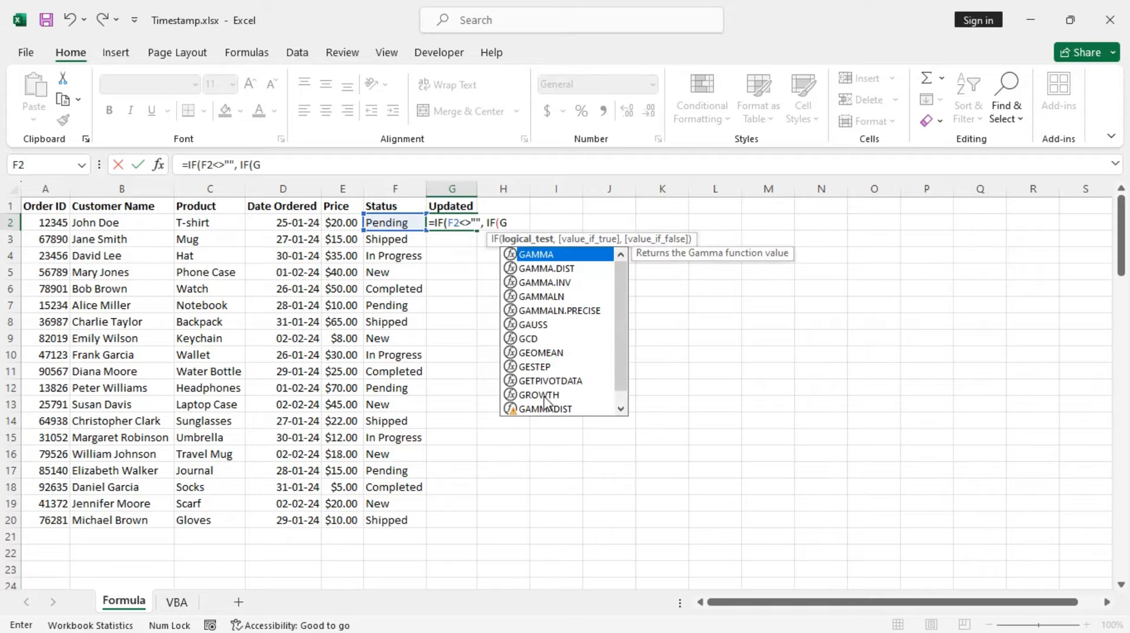
pyautogui.write('2<>"')
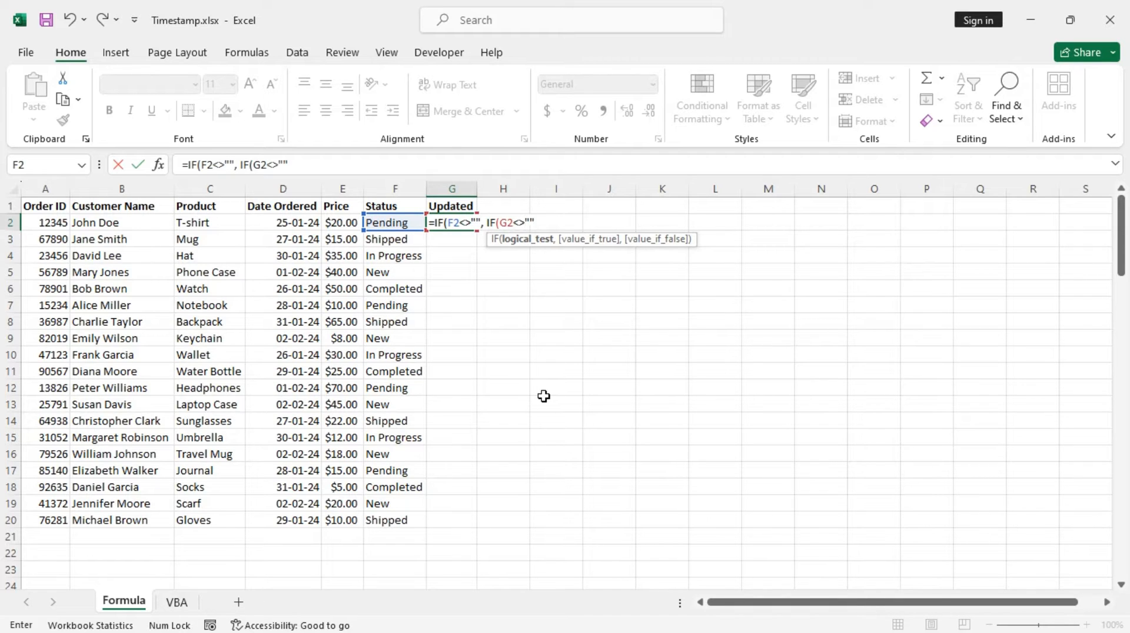
pyautogui.write('",')
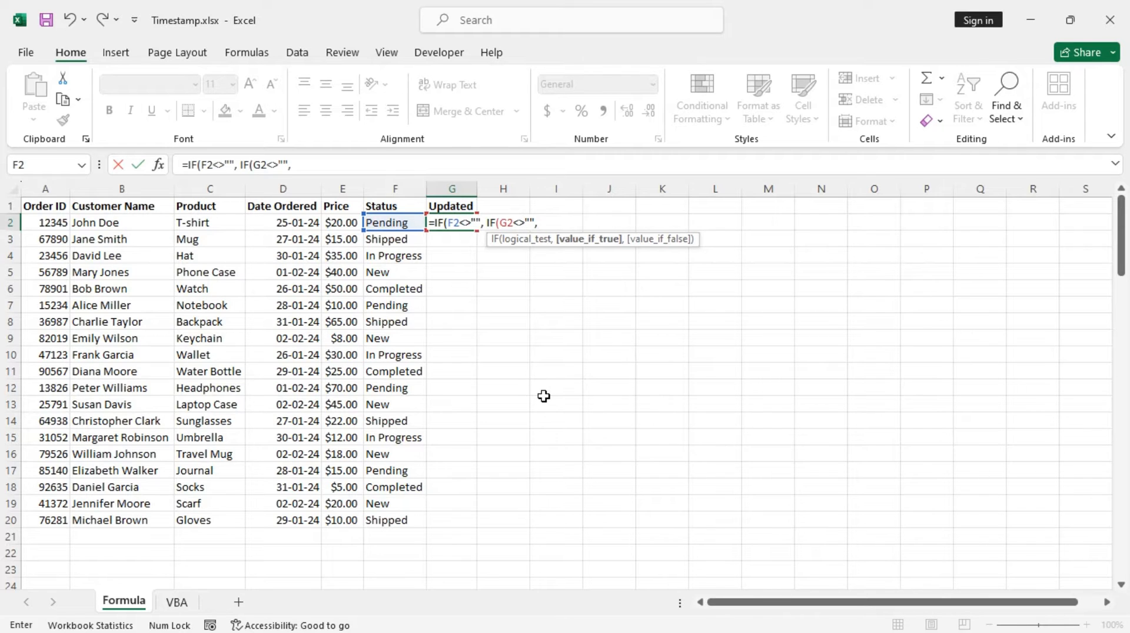
pyautogui.write('G')
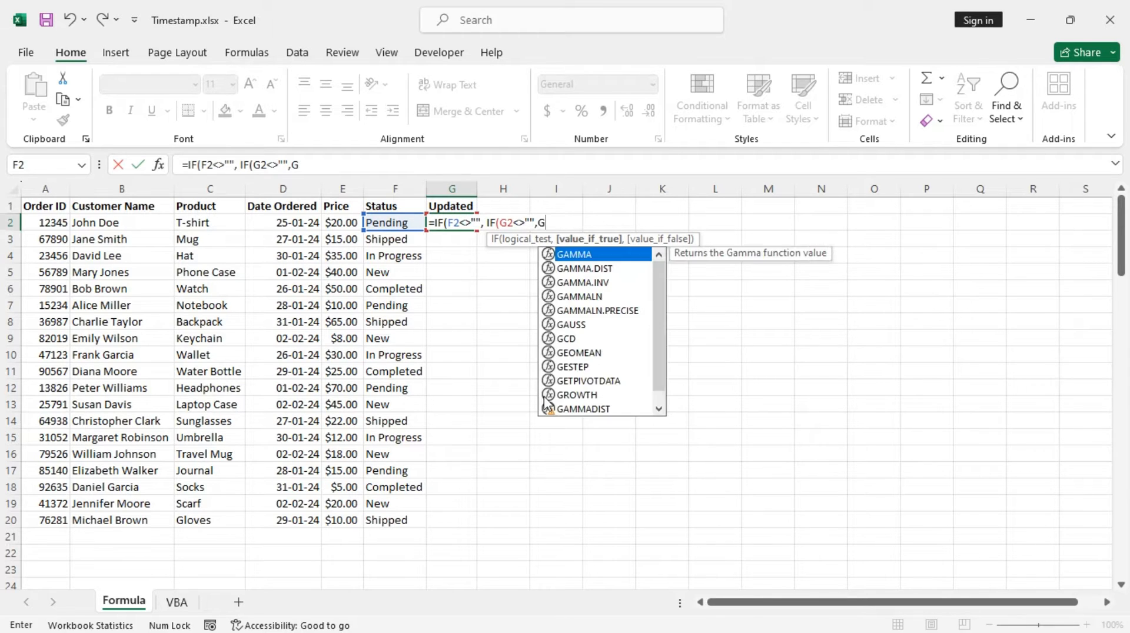
pyautogui.write('2,')
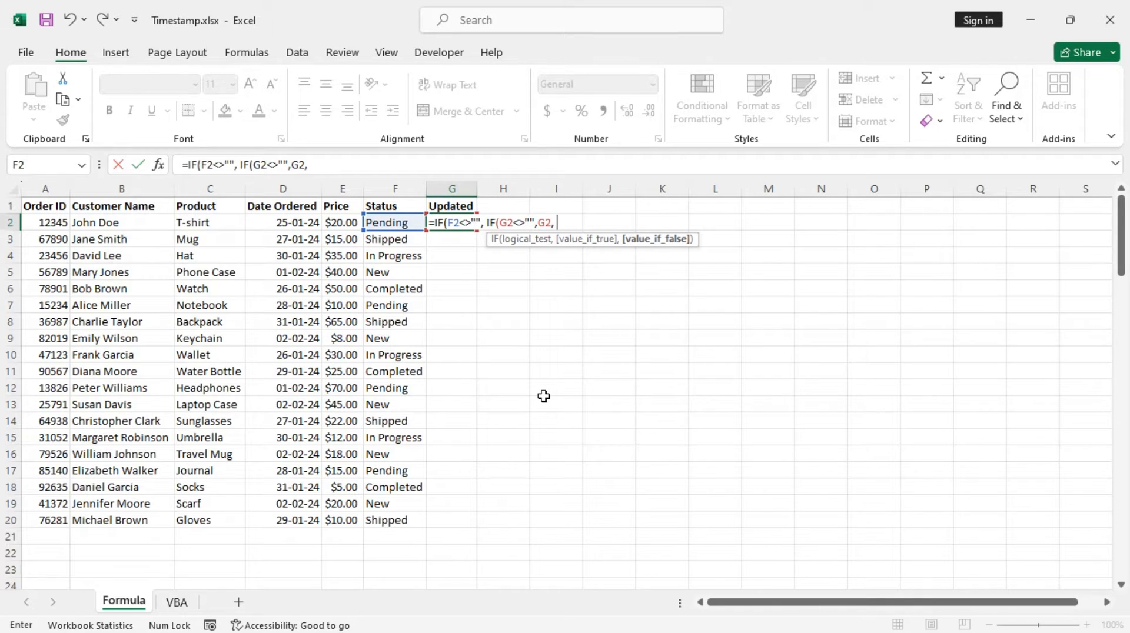
pyautogui.write(' Now')
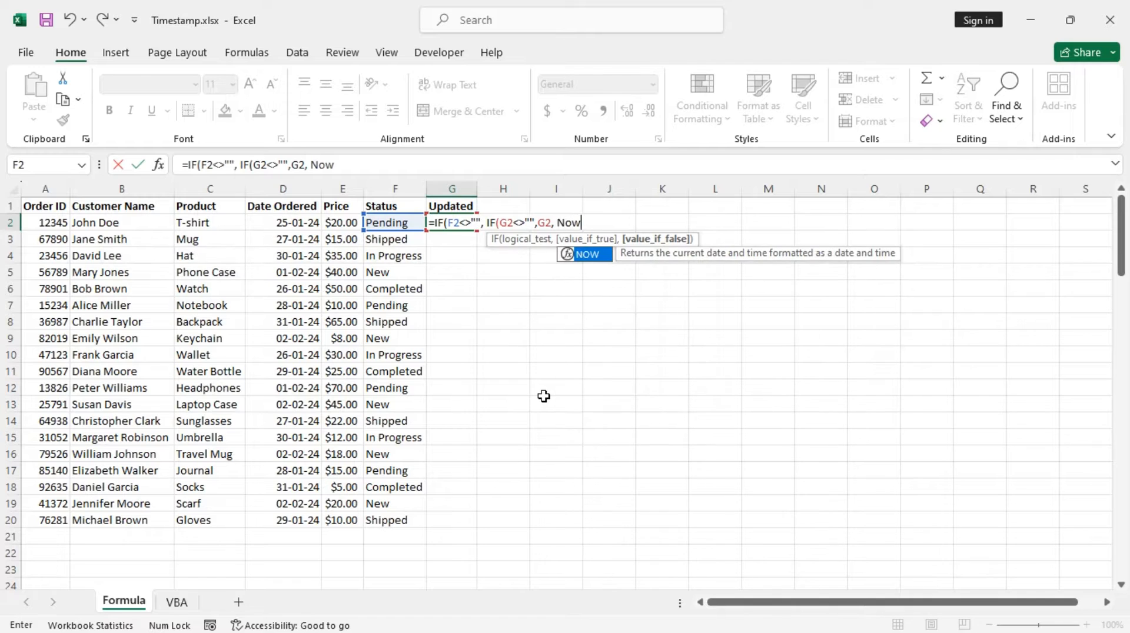
pyautogui.press('Tab')
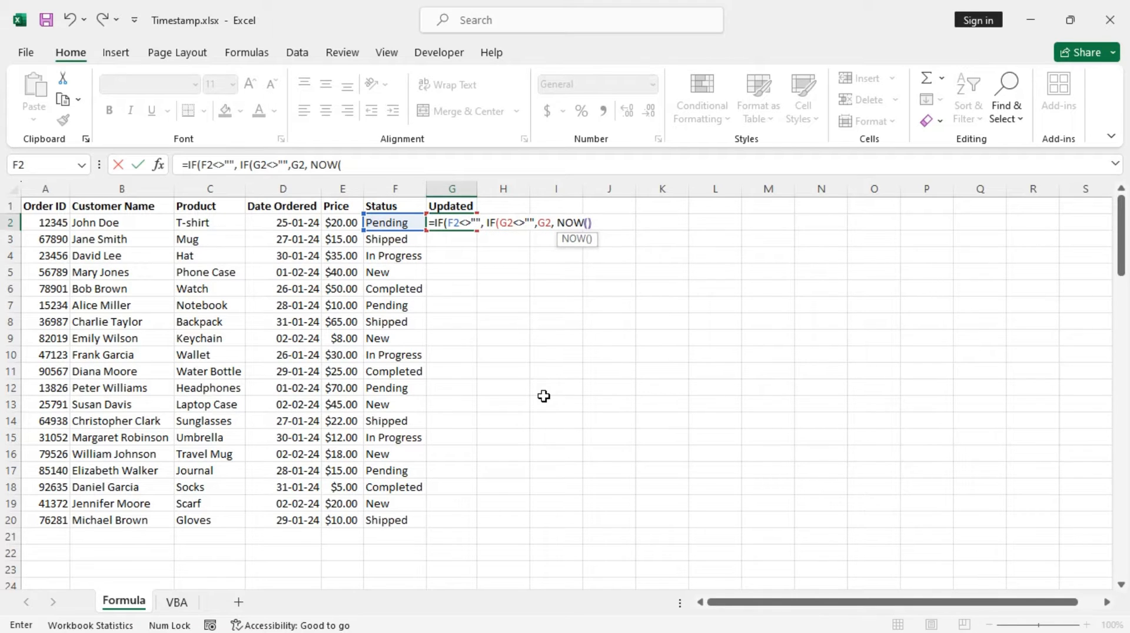
pyautogui.write('))')
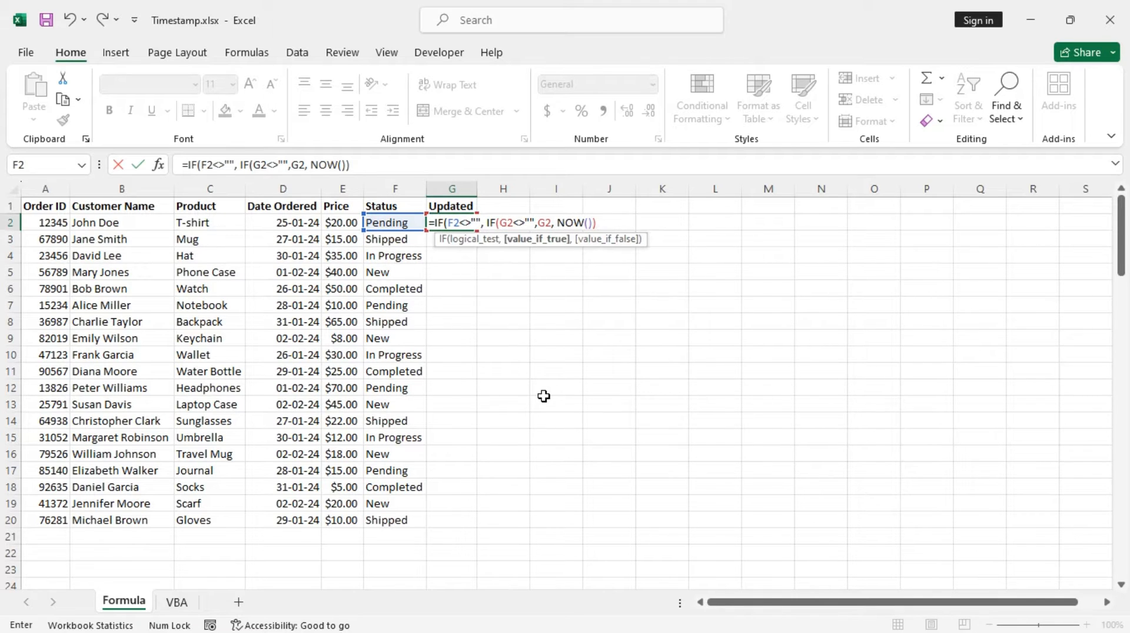
pyautogui.write(',')
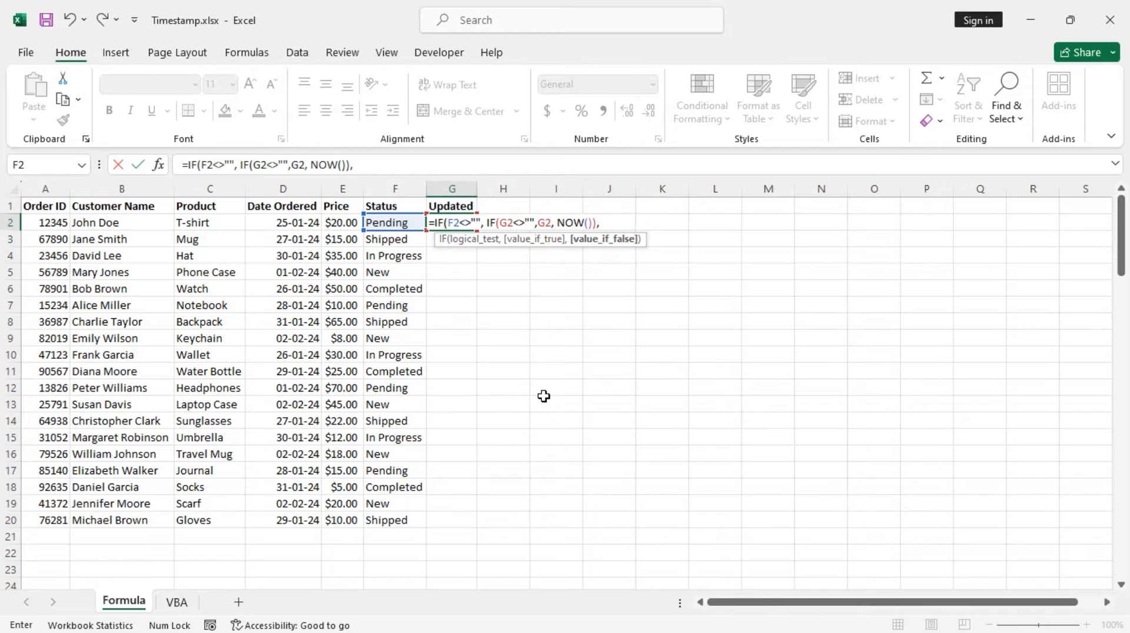
pyautogui.write(' "")')
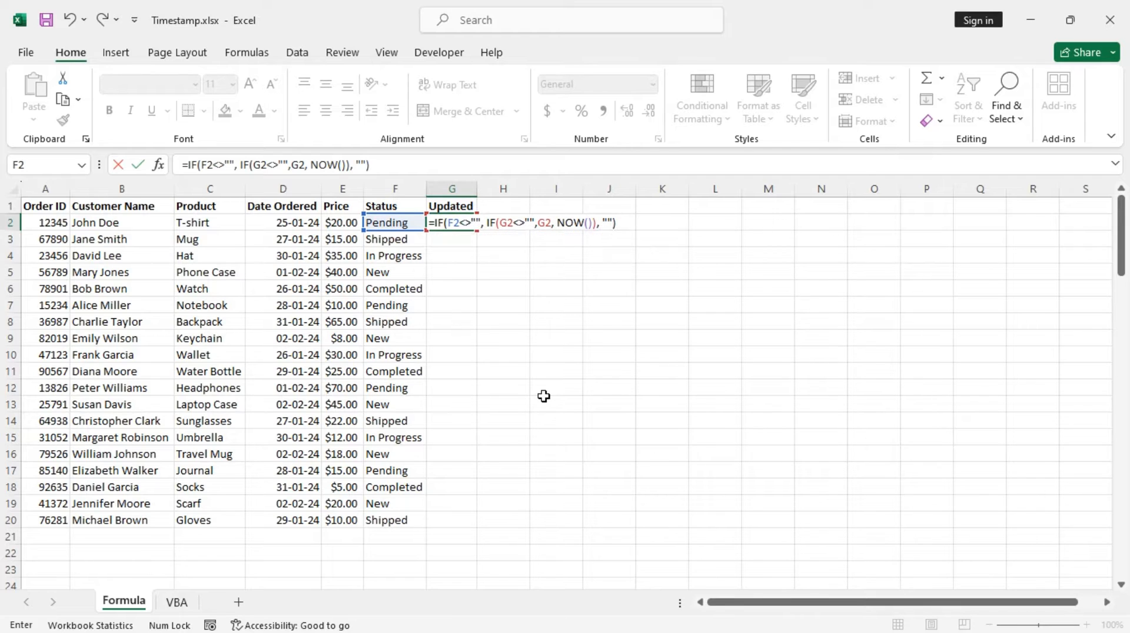
pyautogui.press('Return')
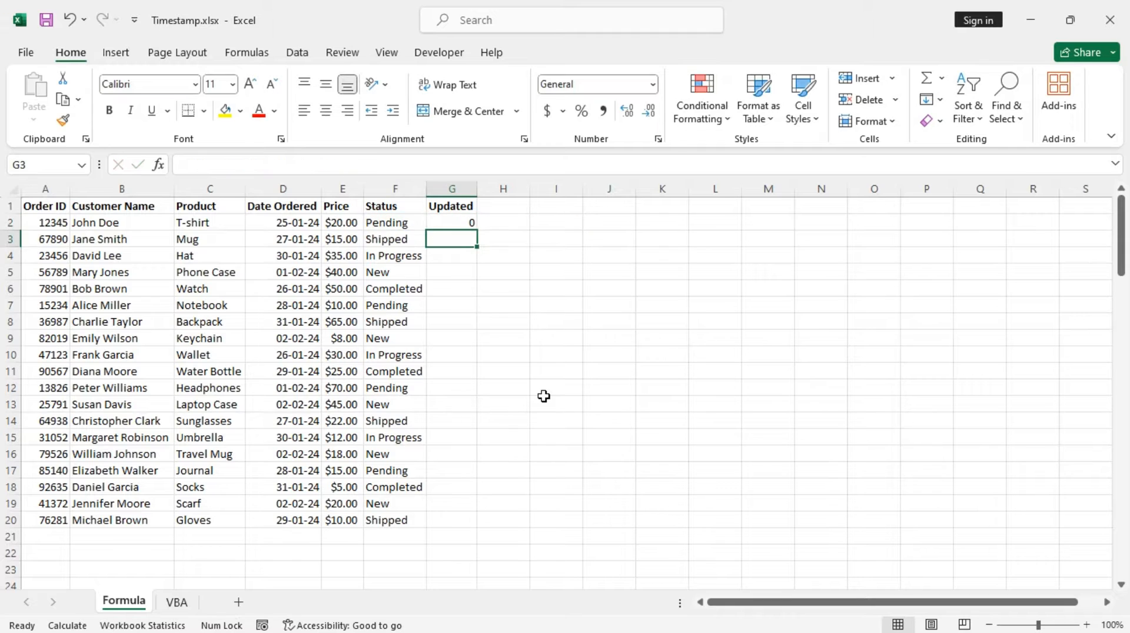
# Fill the timestamp formula from G2 down the Updated column to row 27.
pyautogui.click(447, 222)
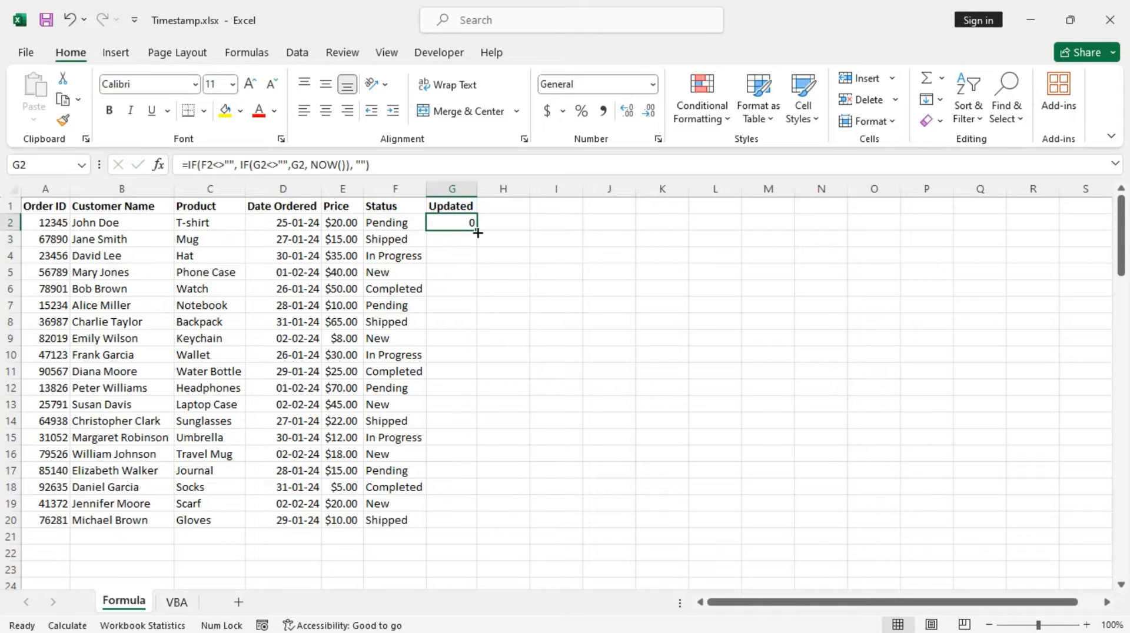
pyautogui.moveTo(477, 230); pyautogui.dragTo(477, 581)
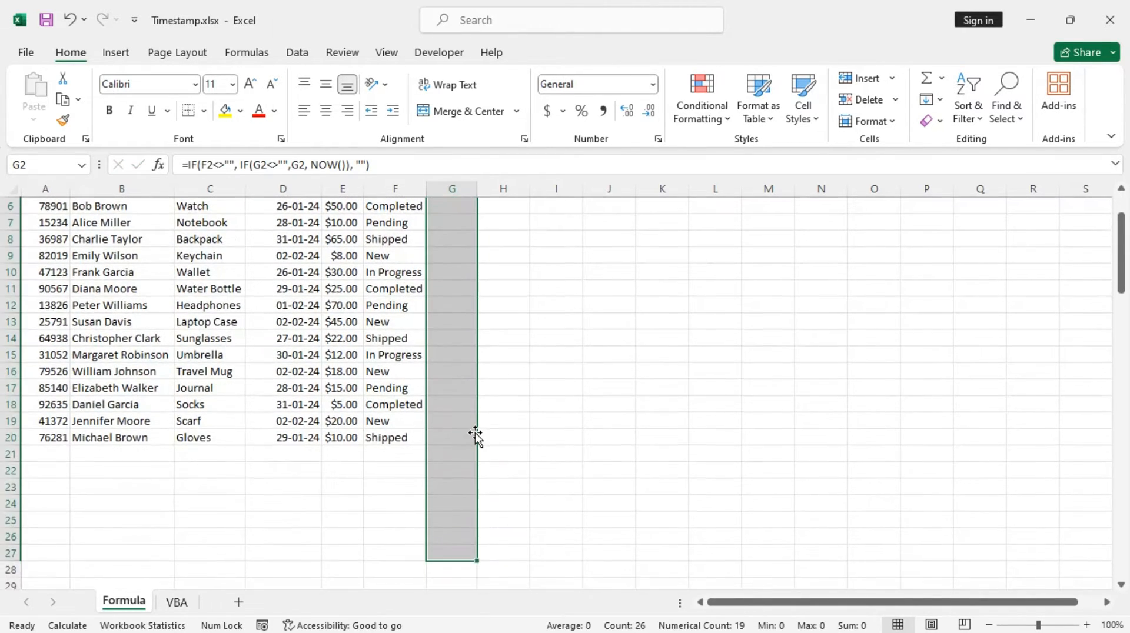
pyautogui.scroll(2, 476, 438)
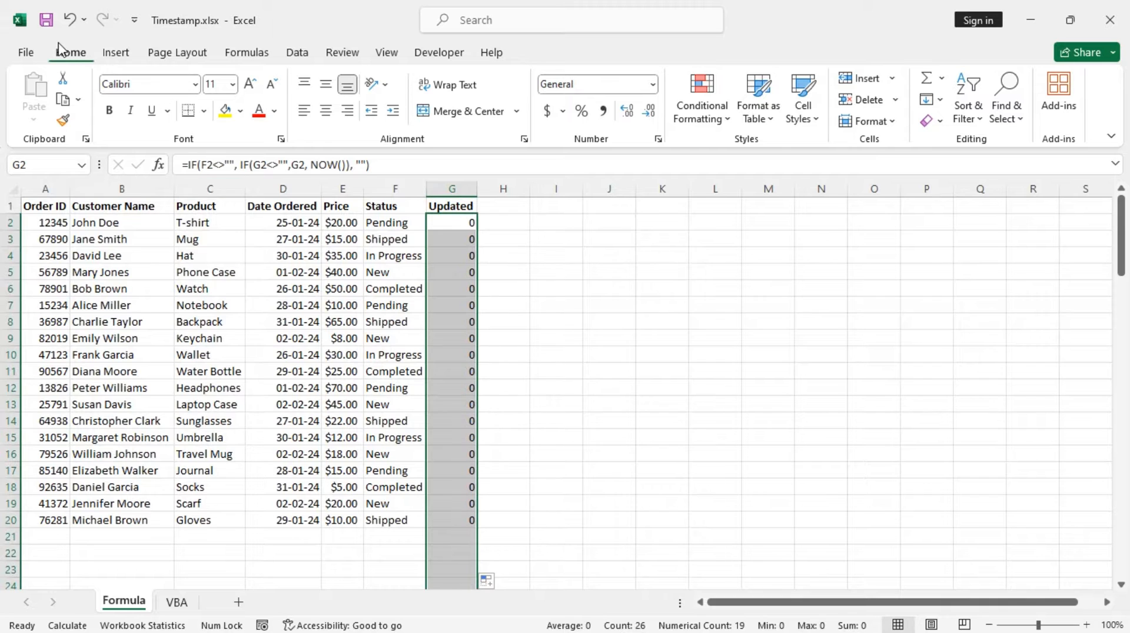
# Apply the custom number format mmmm d, yyyy hh:mm:ss AM/PM to the filled cells in the Updated column.
pyautogui.click(652, 84)
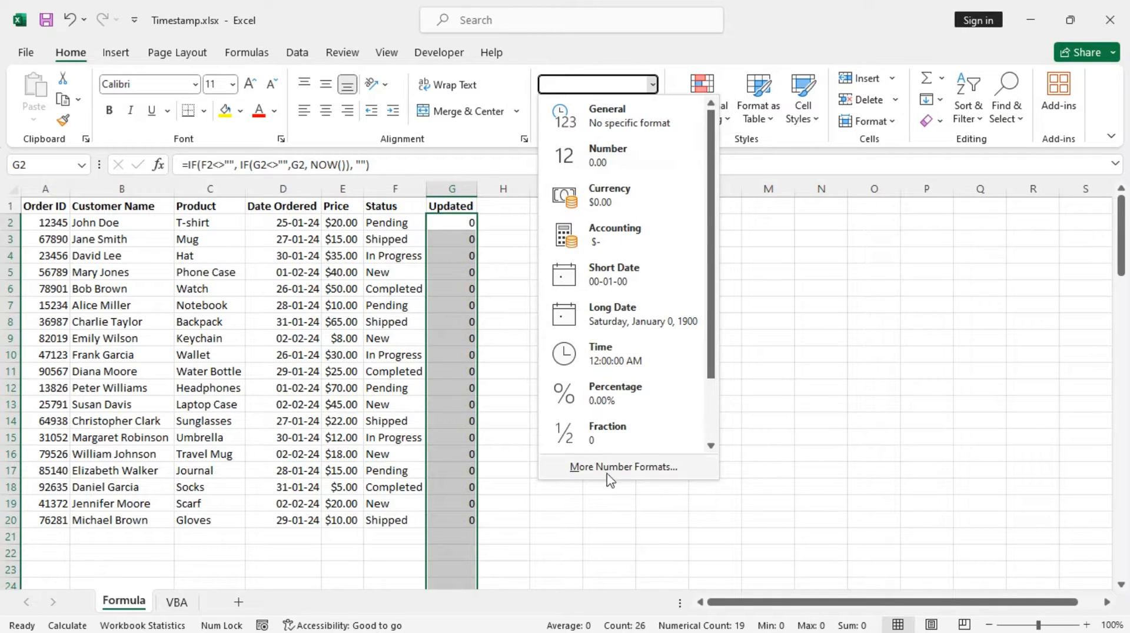
pyautogui.click(623, 466)
pyautogui.click(540, 195)
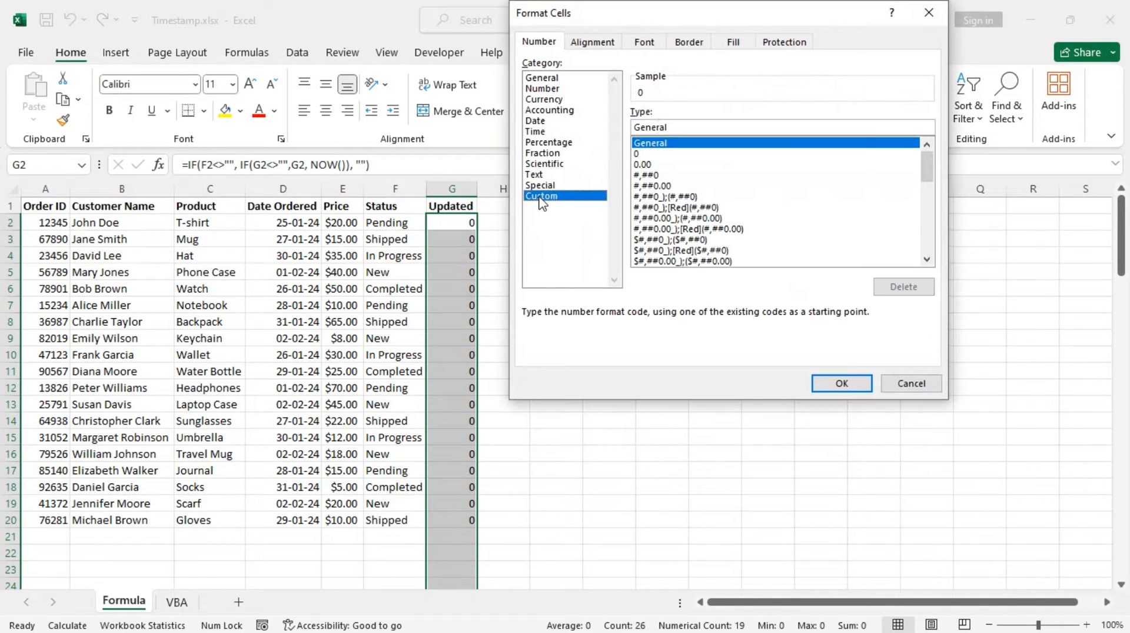
pyautogui.moveTo(696, 125); pyautogui.dragTo(620, 130)
pyautogui.write('mmmm')
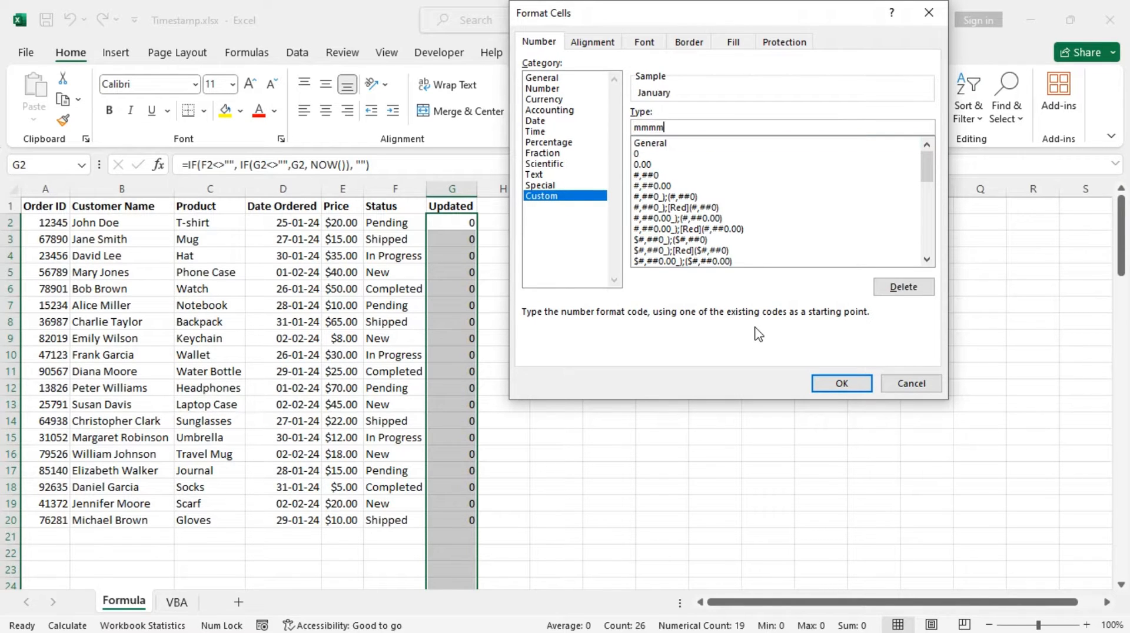
pyautogui.write(' d, yyyy  hh:mmm')
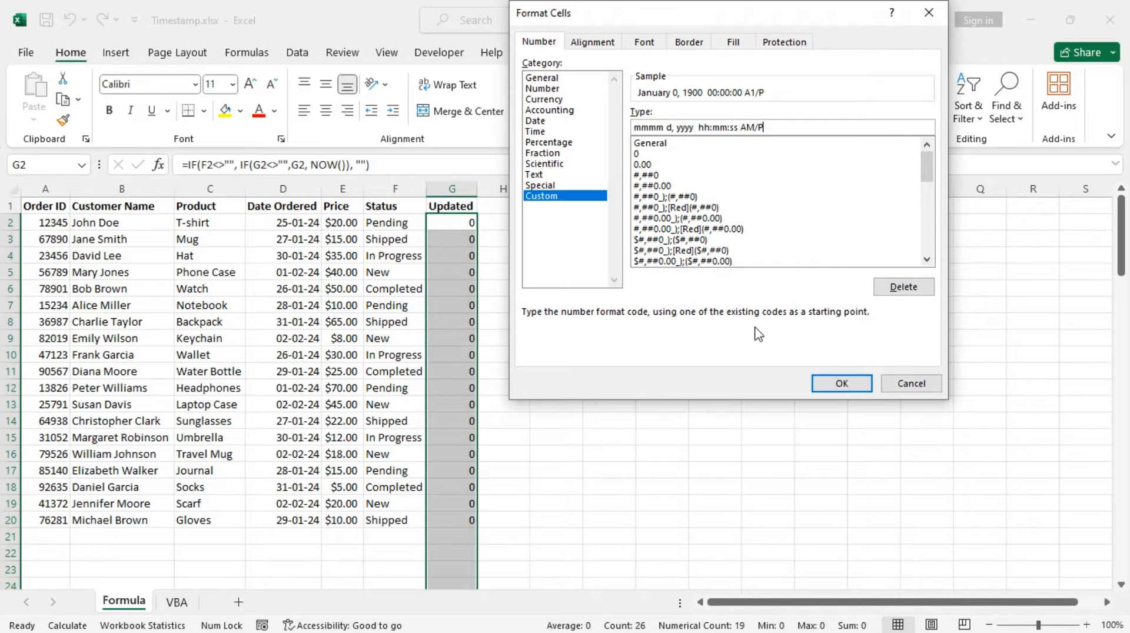
pyautogui.write('M')
pyautogui.click(842, 384)
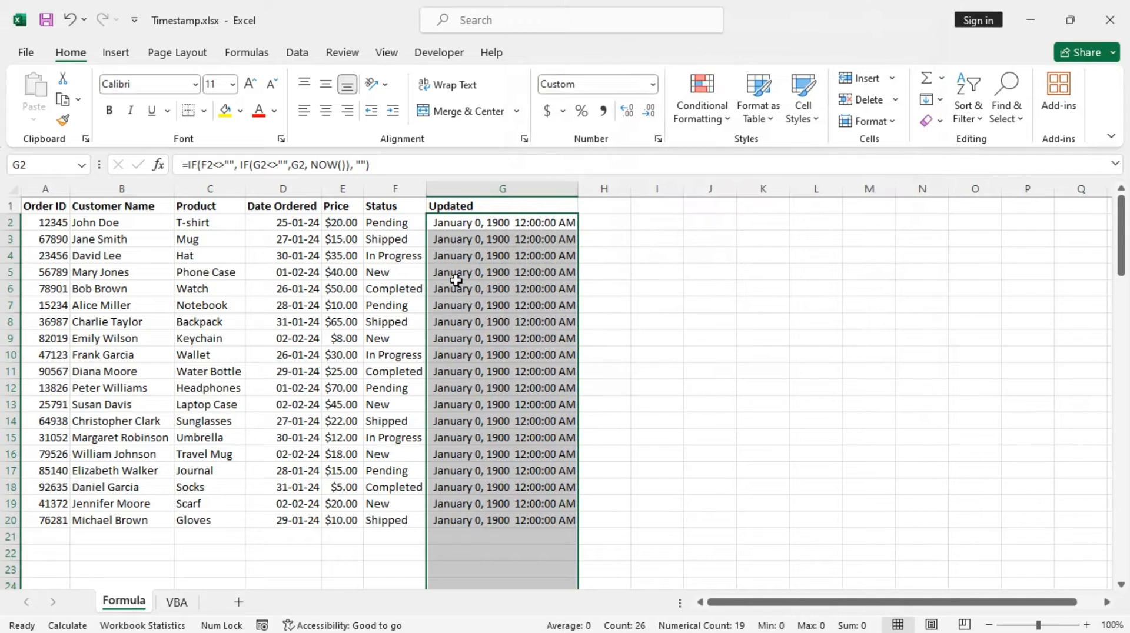
# Clear the Status entry in cell F2 to test the timestamp formula in G2.
pyautogui.click(456, 227)
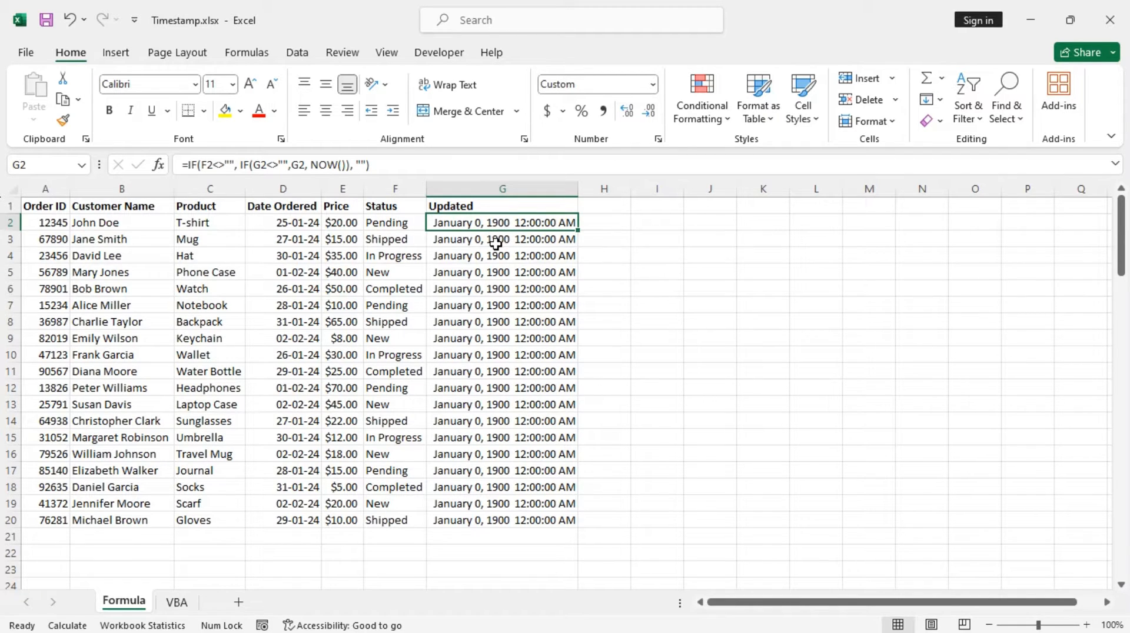
pyautogui.click(374, 224)
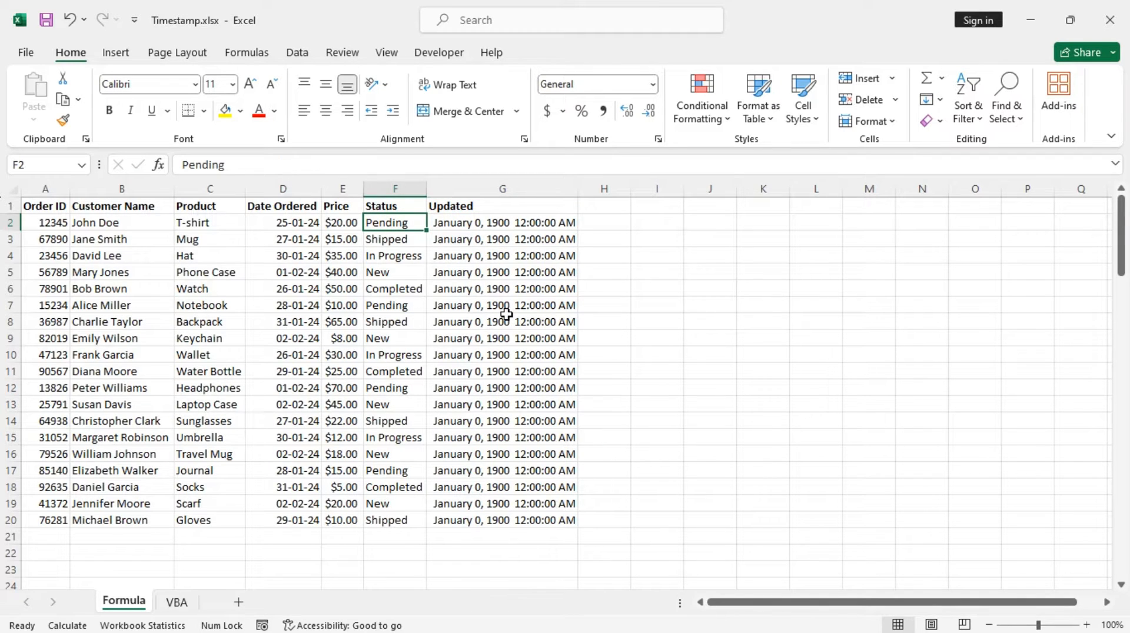
pyautogui.press('BackSpace')
pyautogui.press('Return')
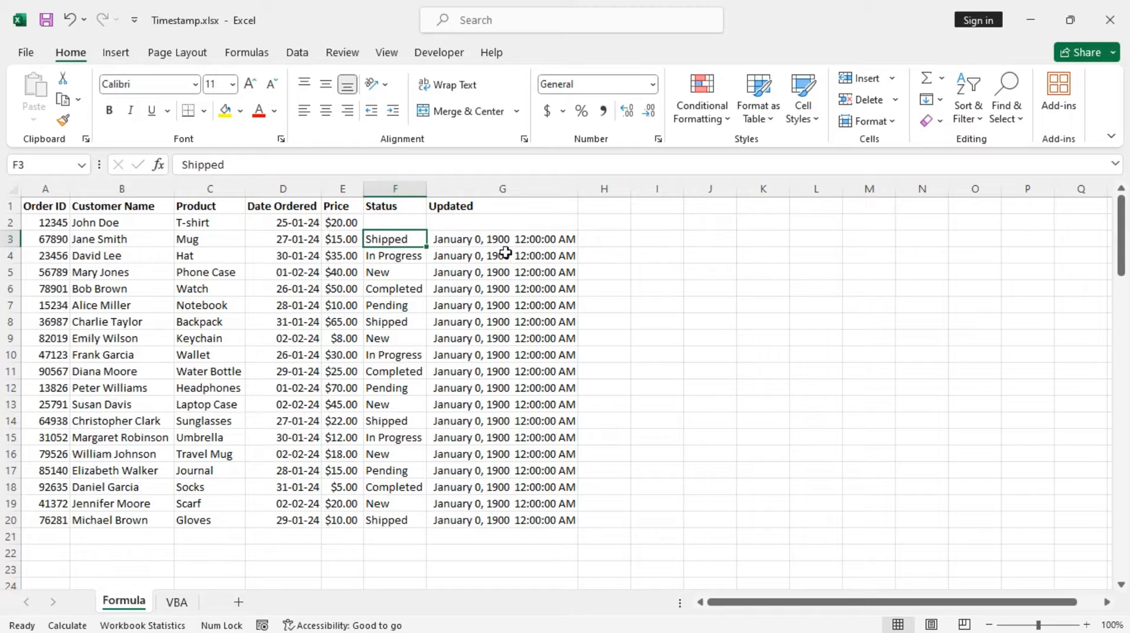
# Enter Pending as the status in F2 and widen the Updated column to fit its timestamp.
pyautogui.click(506, 223)
pyautogui.click(390, 223)
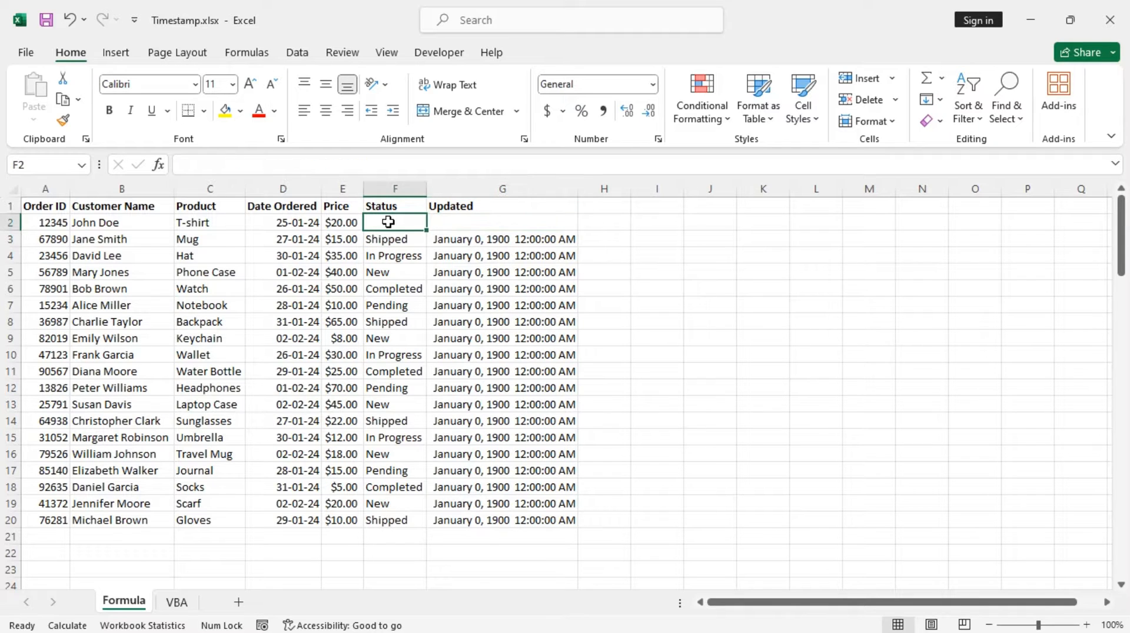
pyautogui.click(523, 219)
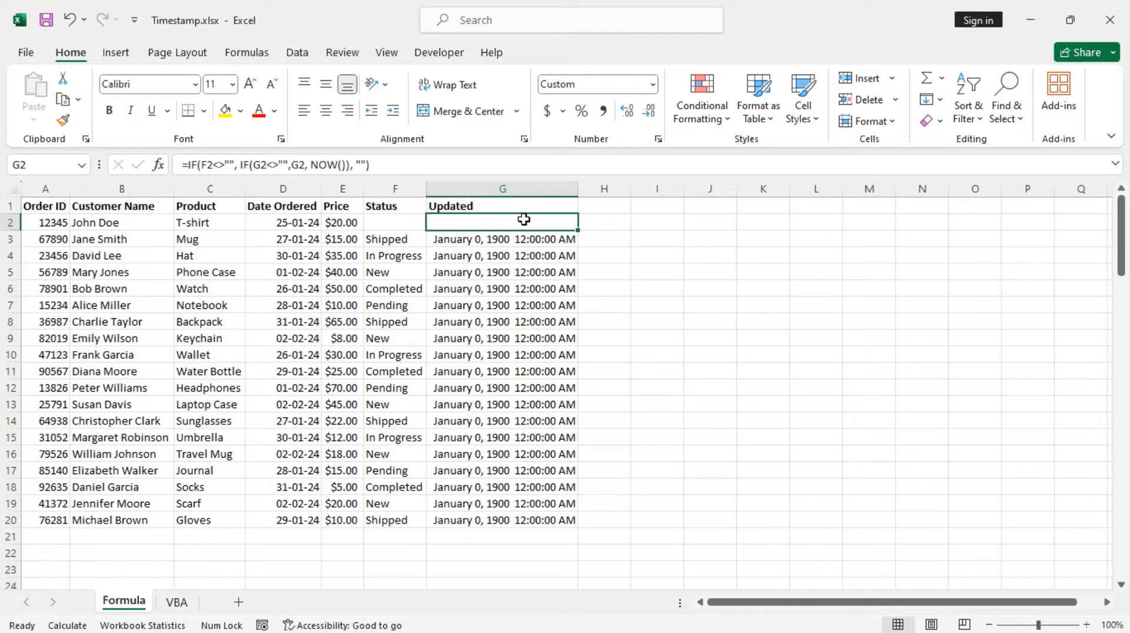
pyautogui.click(396, 228)
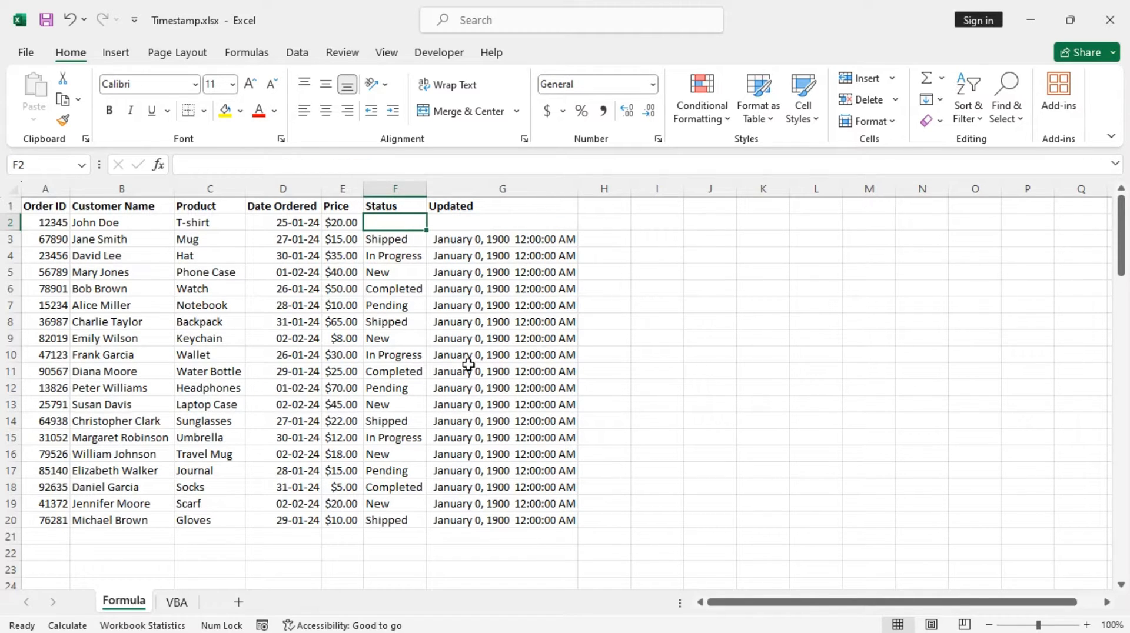
pyautogui.write('P')
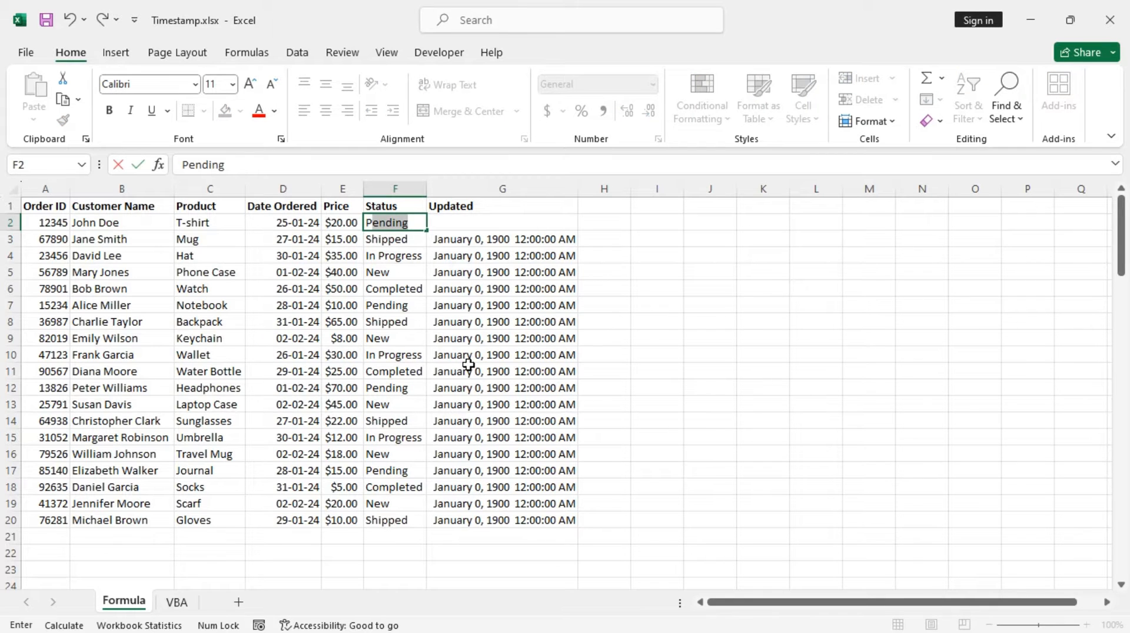
pyautogui.press('Return')
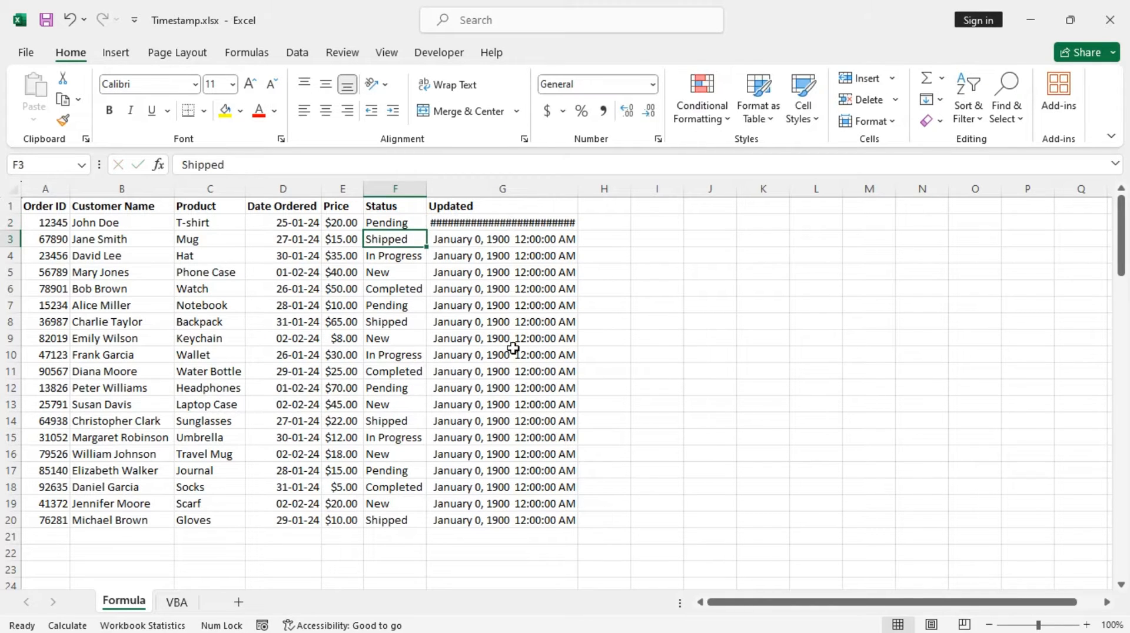
pyautogui.doubleClick(575, 189)
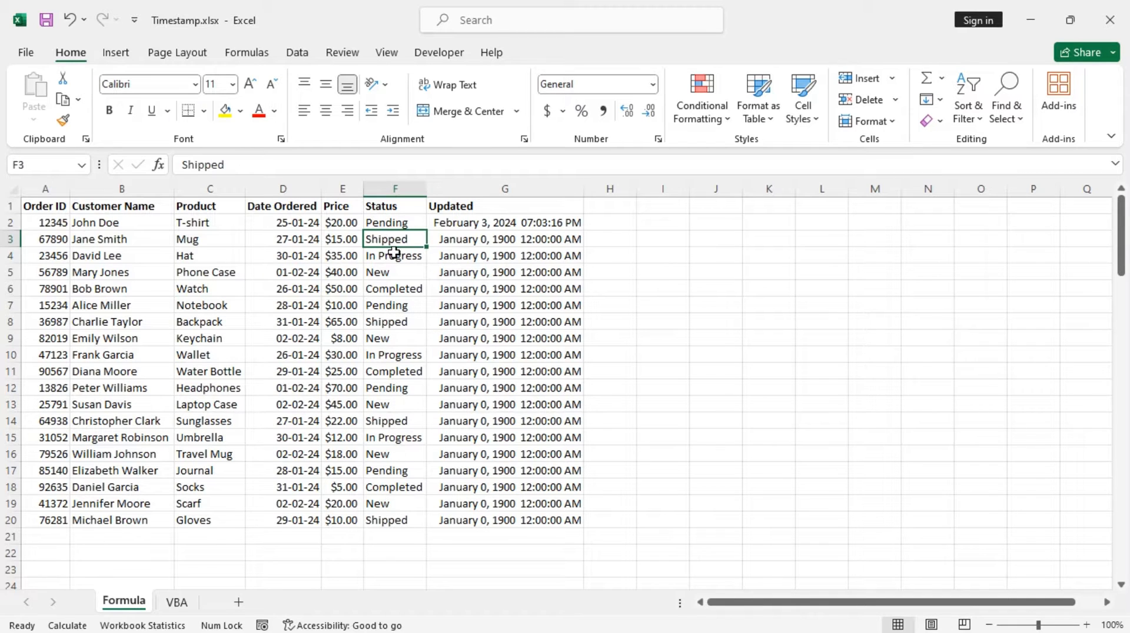
# Copy the Status entries in F3:F20 to a temporary range starting at I2.
pyautogui.moveTo(389, 238); pyautogui.dragTo(385, 520)
pyautogui.hotkey('ctrl', 'c')
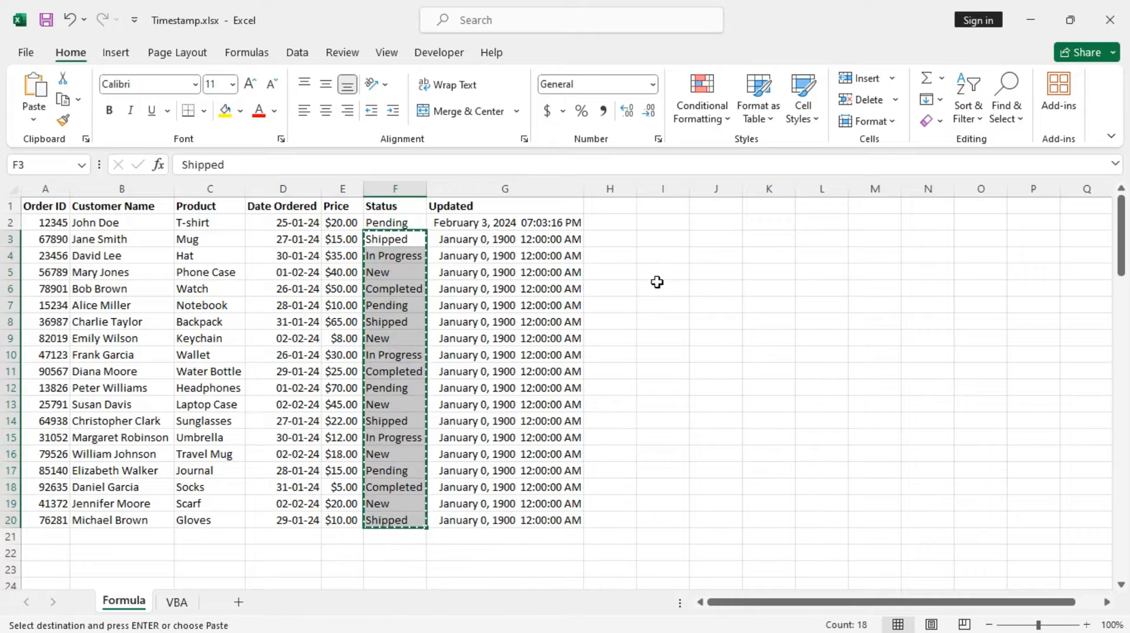
pyautogui.click(663, 223)
pyautogui.hotkey('ctrl', 'v')
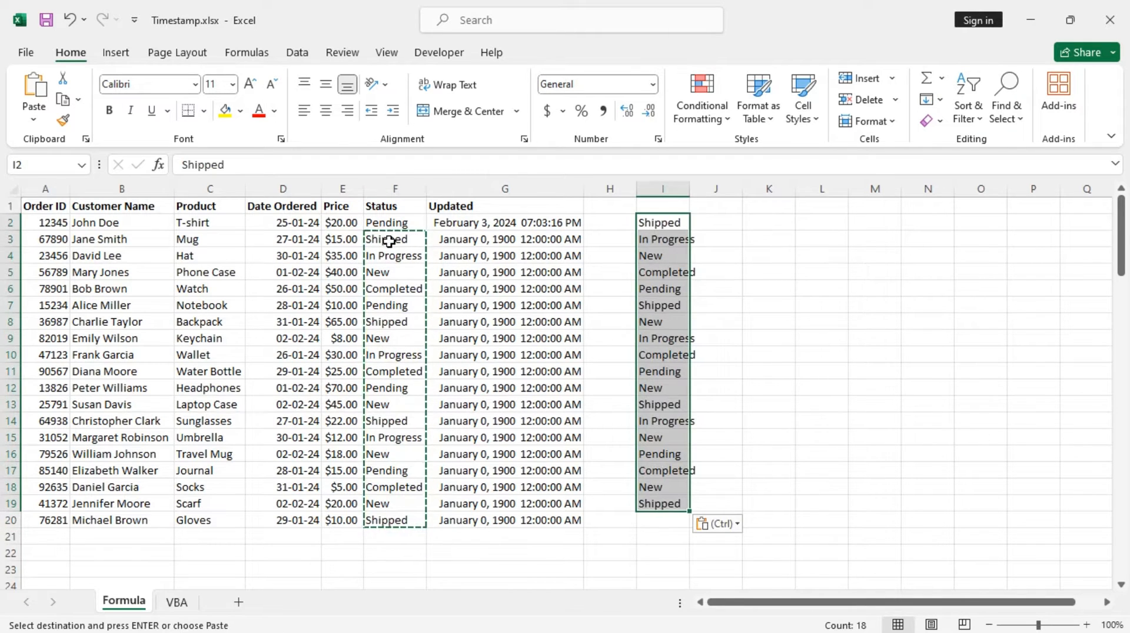
# Clear the contents of the Status cells F3:F20.
pyautogui.moveTo(391, 240); pyautogui.dragTo(396, 514)
pyautogui.rightClick(400, 344)
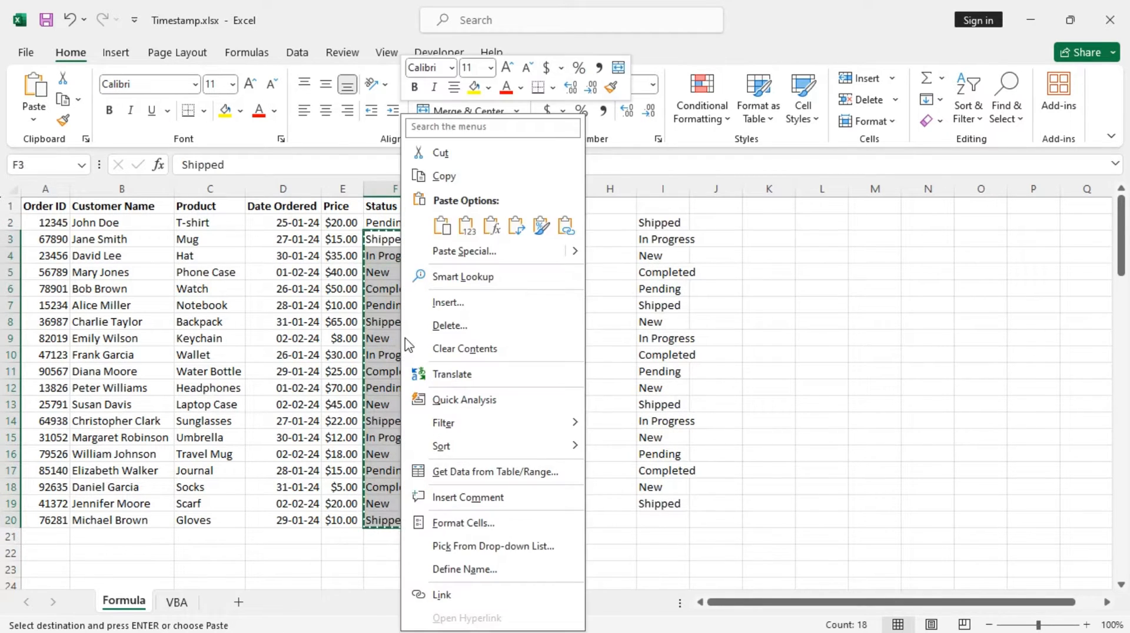
pyautogui.click(465, 348)
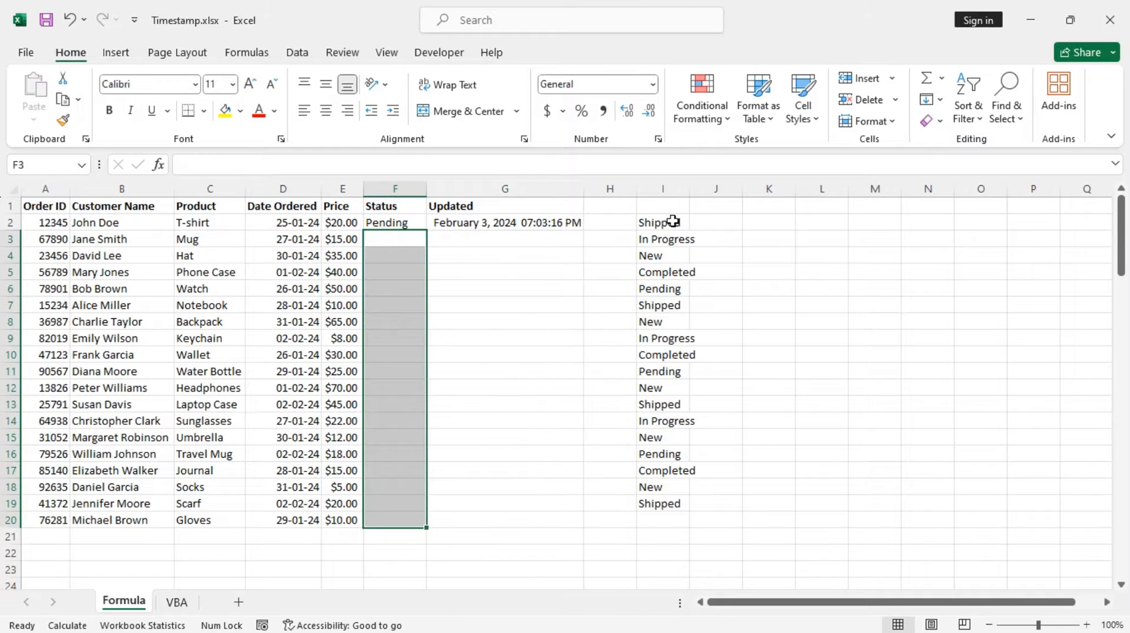
# Copy the temporary statuses in I2:I19 back into the Status column starting at F3.
pyautogui.moveTo(673, 222); pyautogui.dragTo(660, 504)
pyautogui.hotkey('ctrl', 'c')
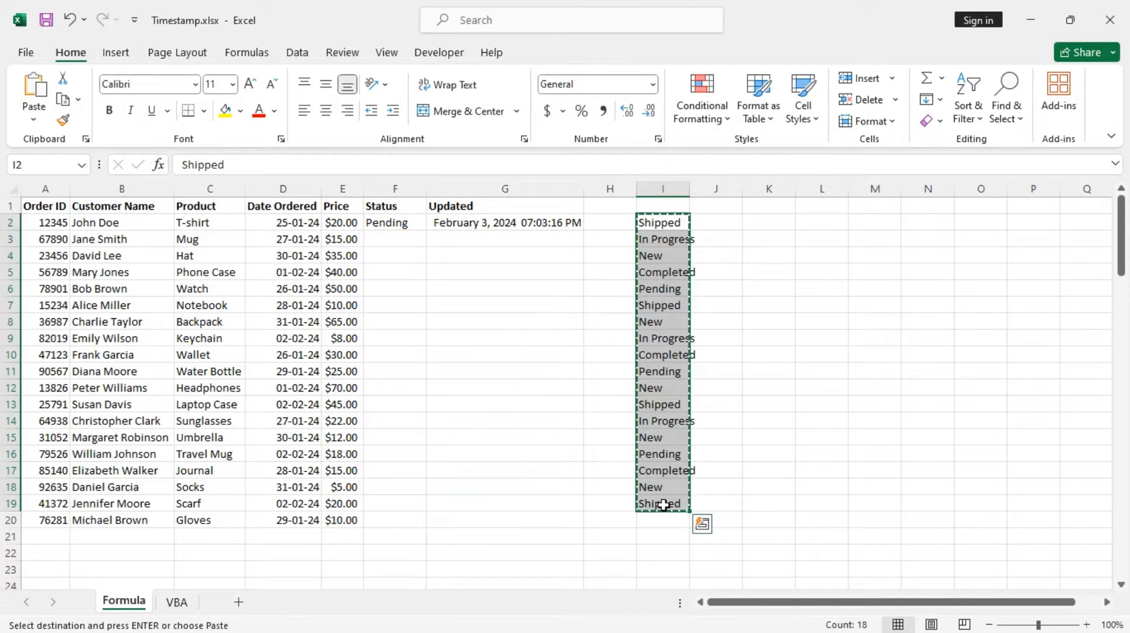
pyautogui.click(379, 241)
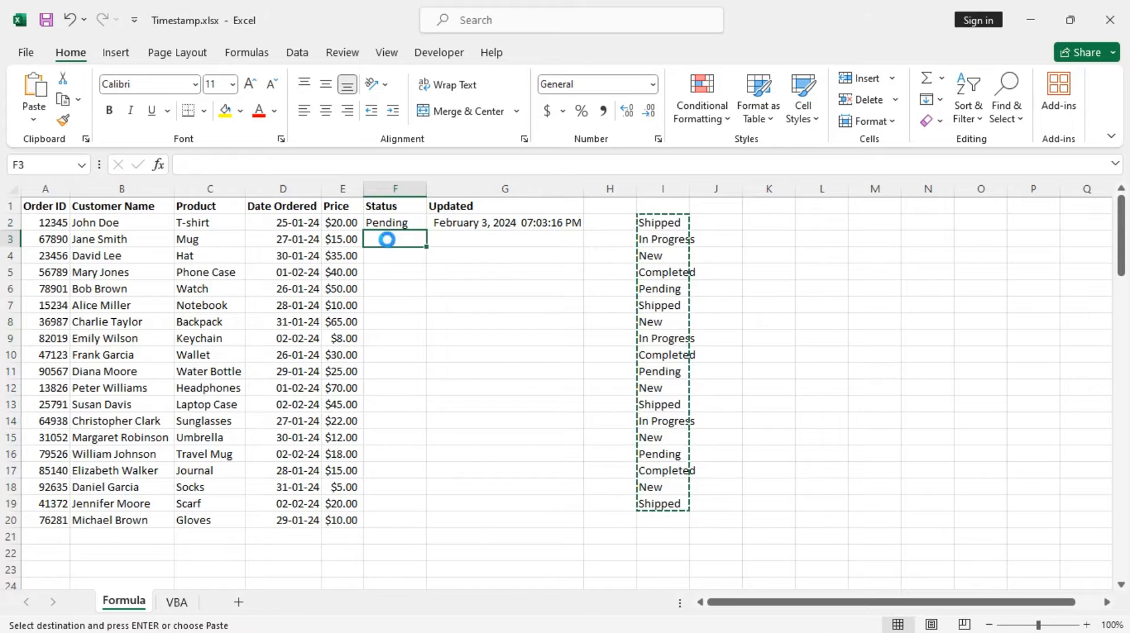
pyautogui.hotkey('ctrl', 'v')
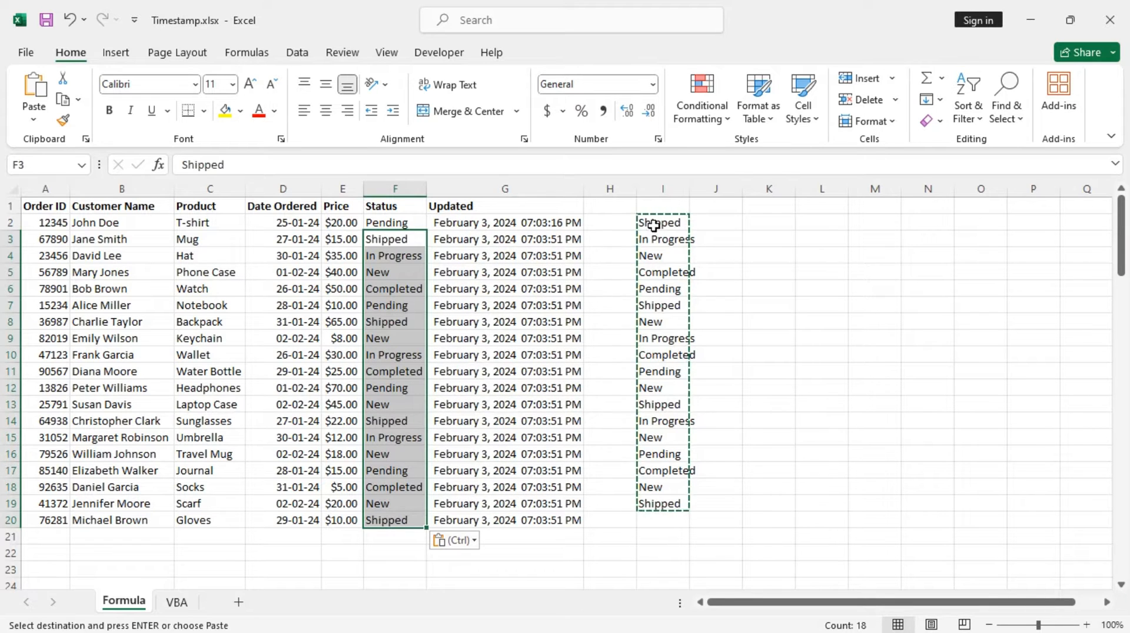
# Clear the contents of the temporary status list in I2:I19.
pyautogui.rightClick(655, 258)
pyautogui.moveTo(653, 224); pyautogui.dragTo(663, 502)
pyautogui.rightClick(665, 407)
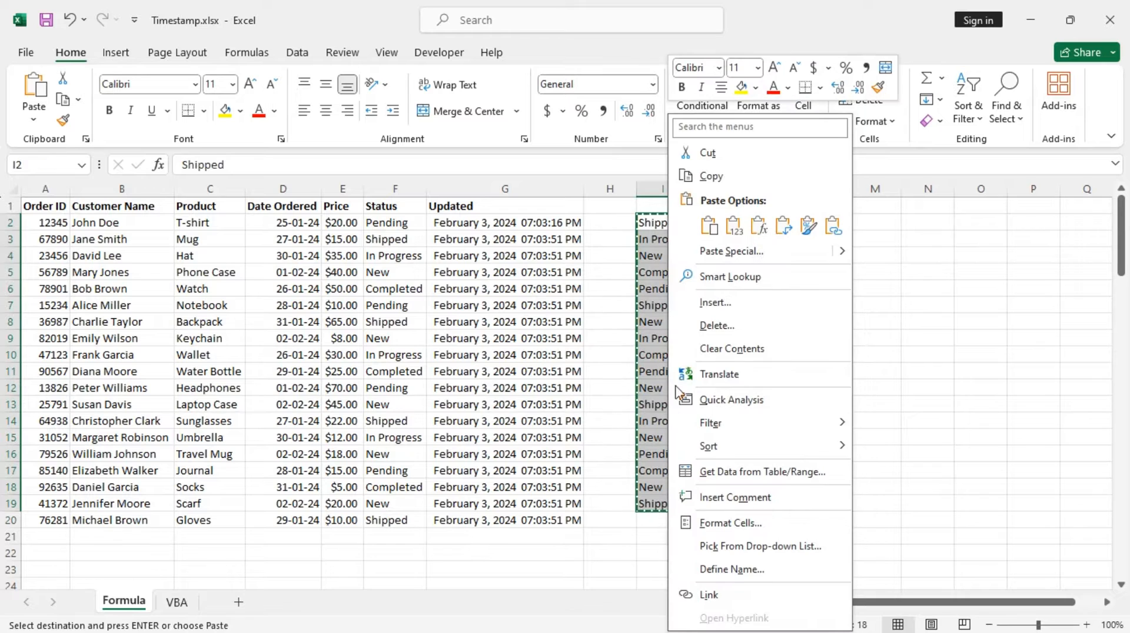
pyautogui.click(731, 349)
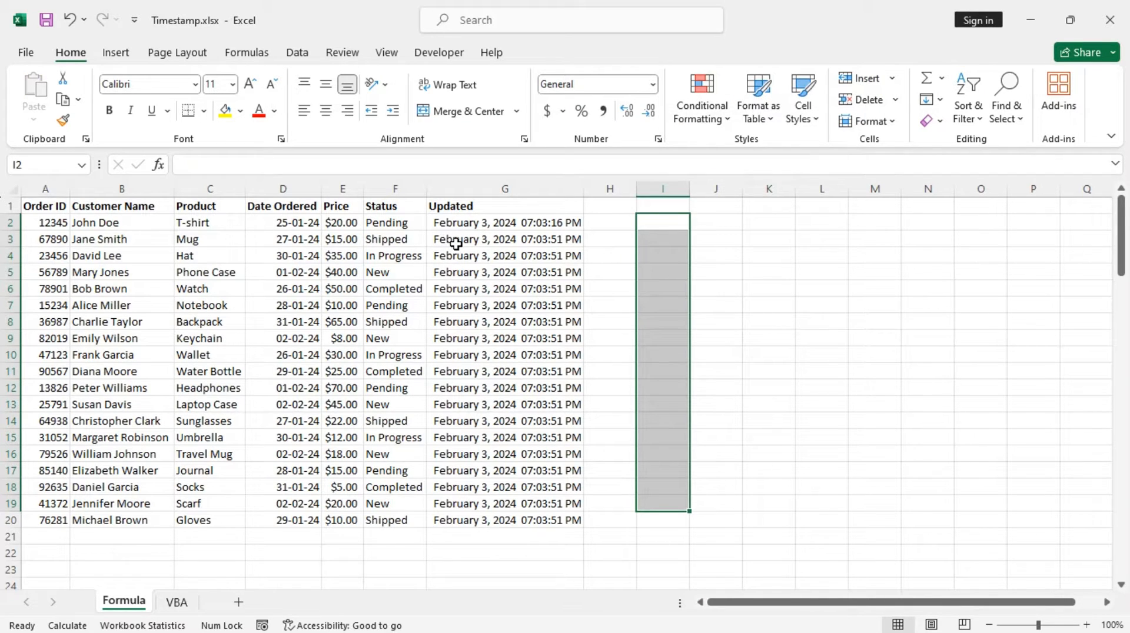
# Overwrite the status in F2 directly with In Progress to test whether the timestamp updates.
pyautogui.doubleClick(408, 226)
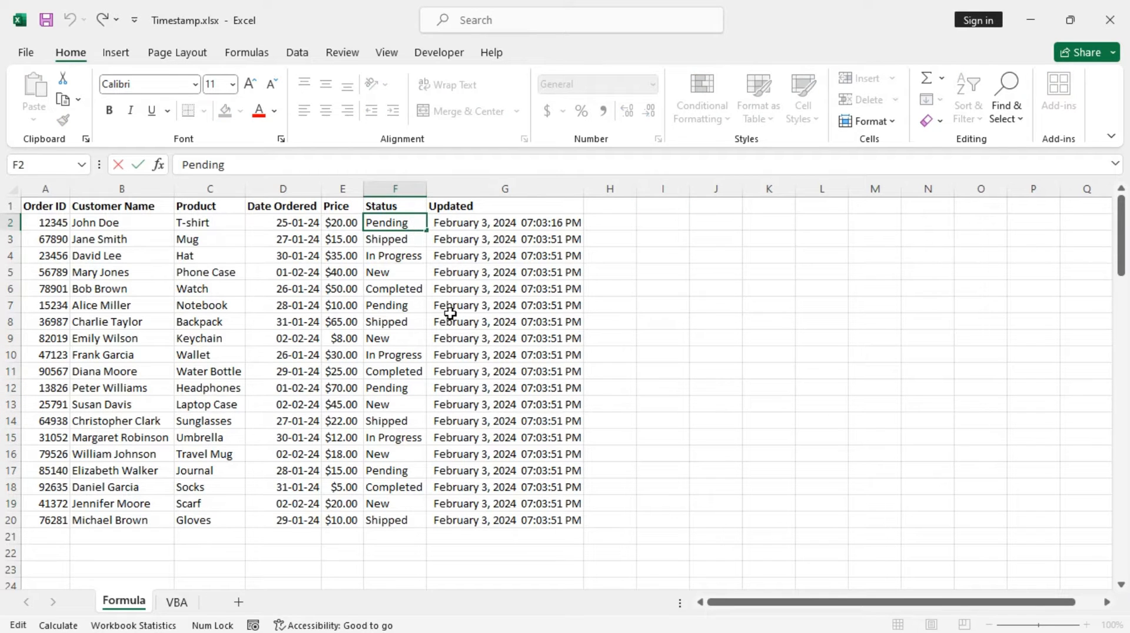
pyautogui.press('BackSpace')
pyautogui.press('BackSpace')
pyautogui.press('BackSpace')
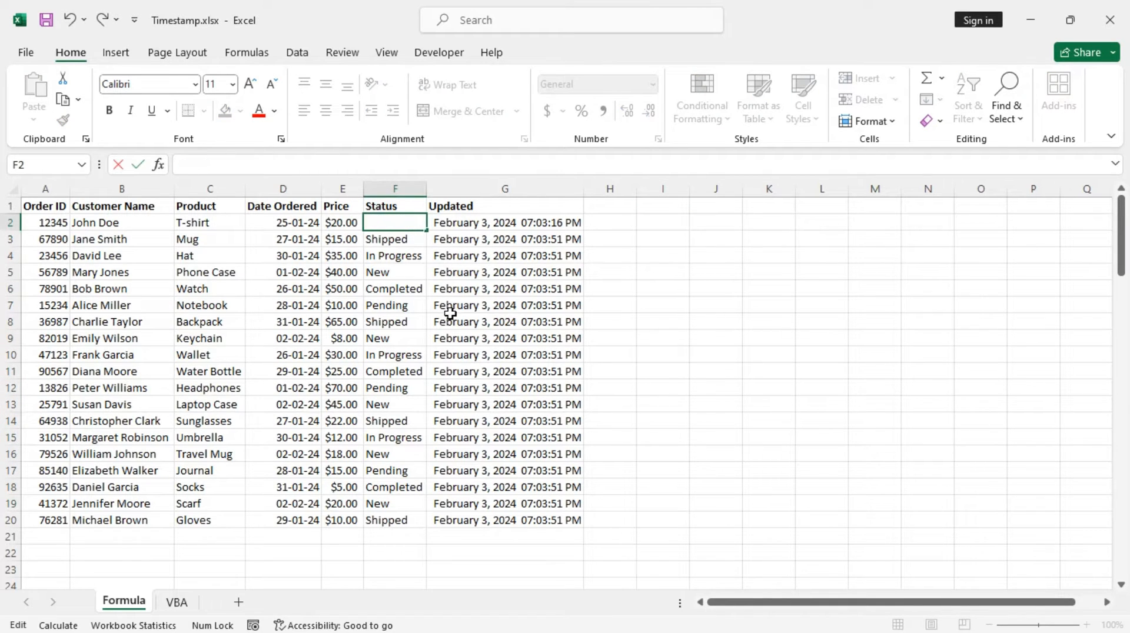
pyautogui.write('In Progress')
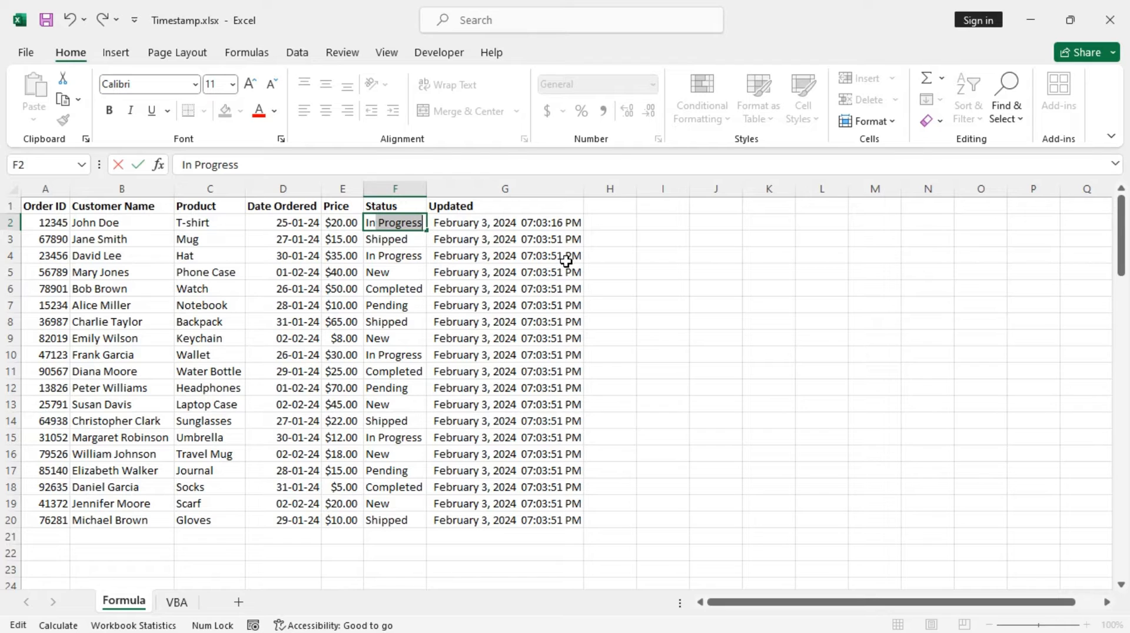
pyautogui.press('Return')
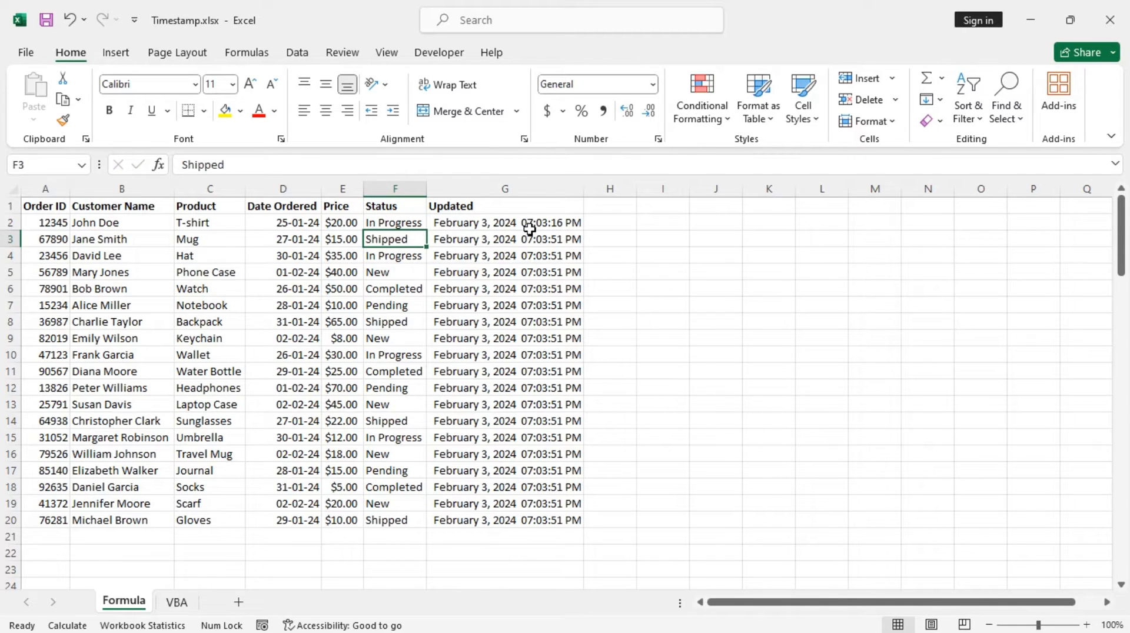
# Empty status cell F2, re-enter In Progress to refresh its timestamp, and select G2 to check the result.
pyautogui.click(400, 224)
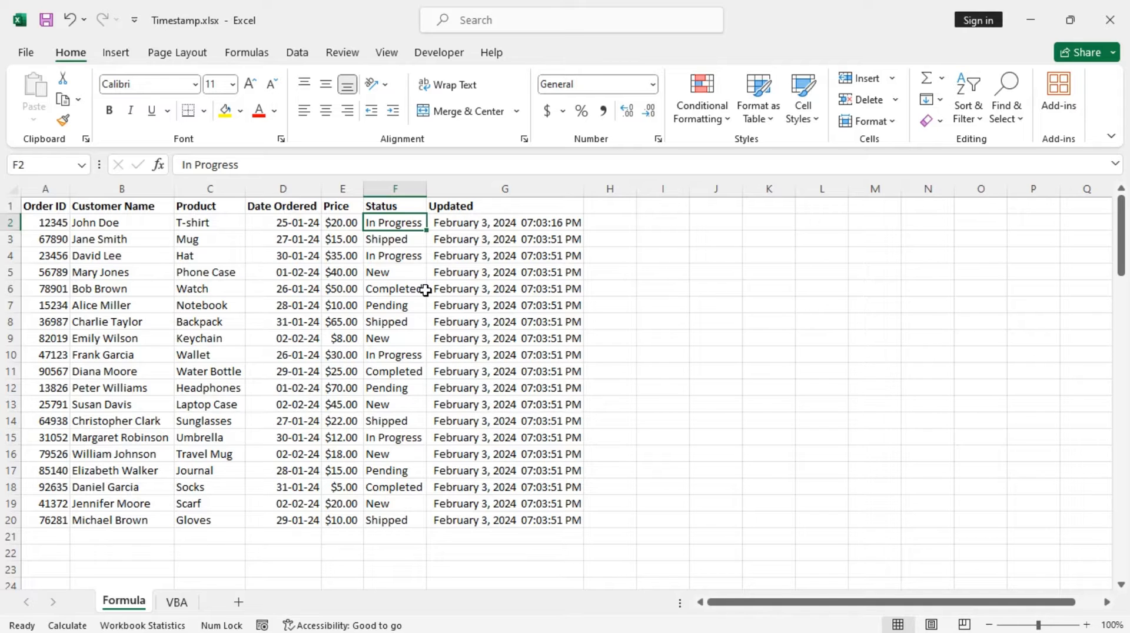
pyautogui.press('BackSpace')
pyautogui.press('Return')
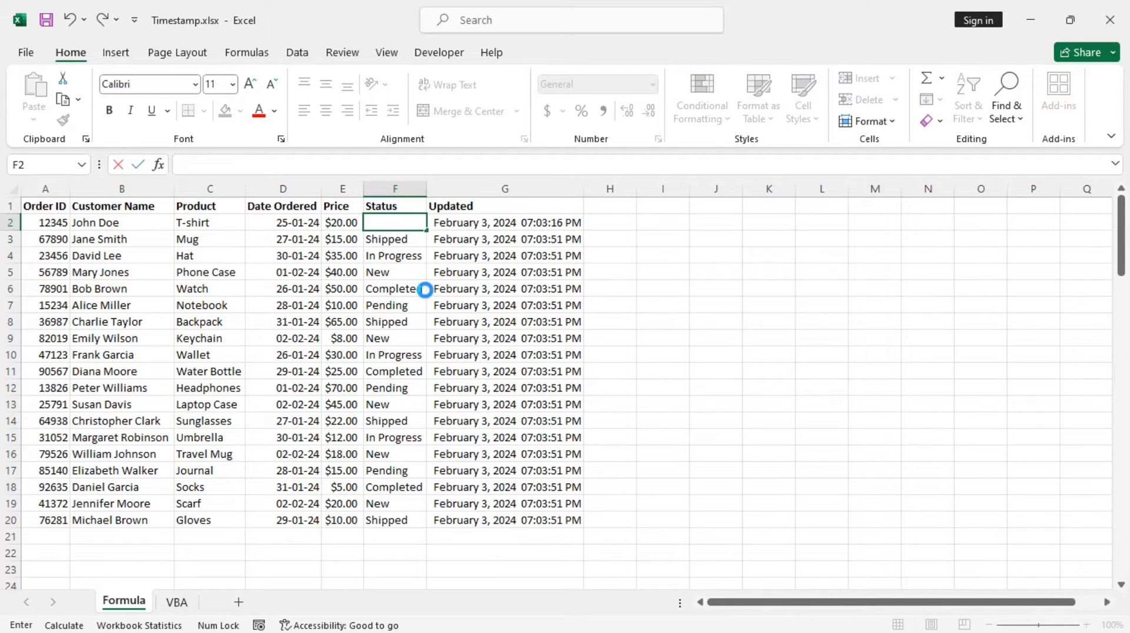
pyautogui.press('Up')
pyautogui.write('In')
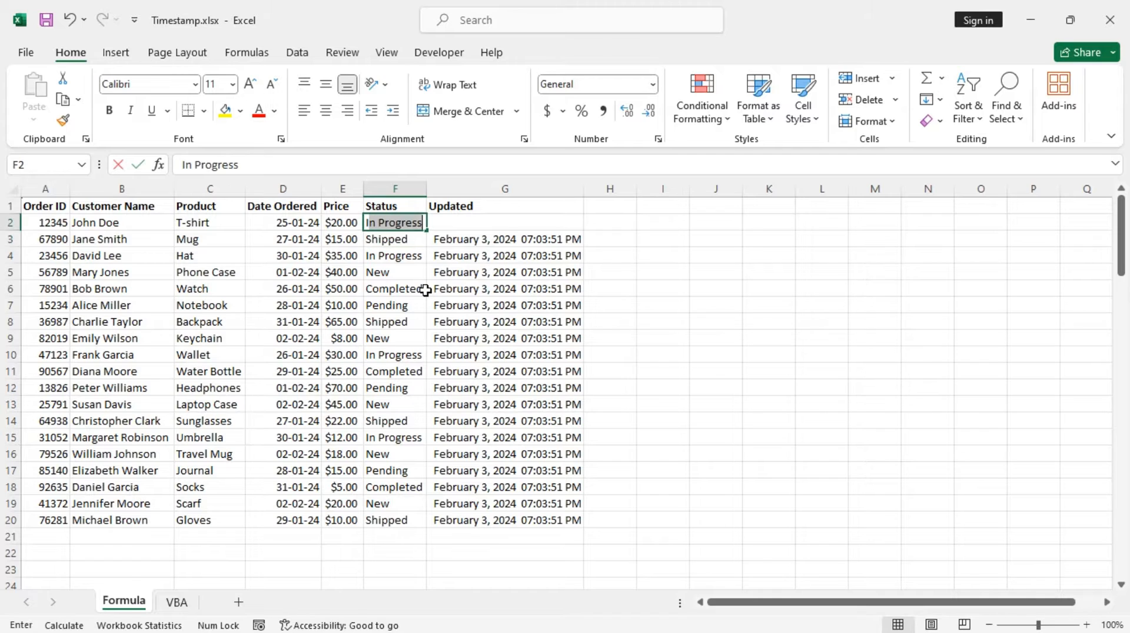
pyautogui.press('Return')
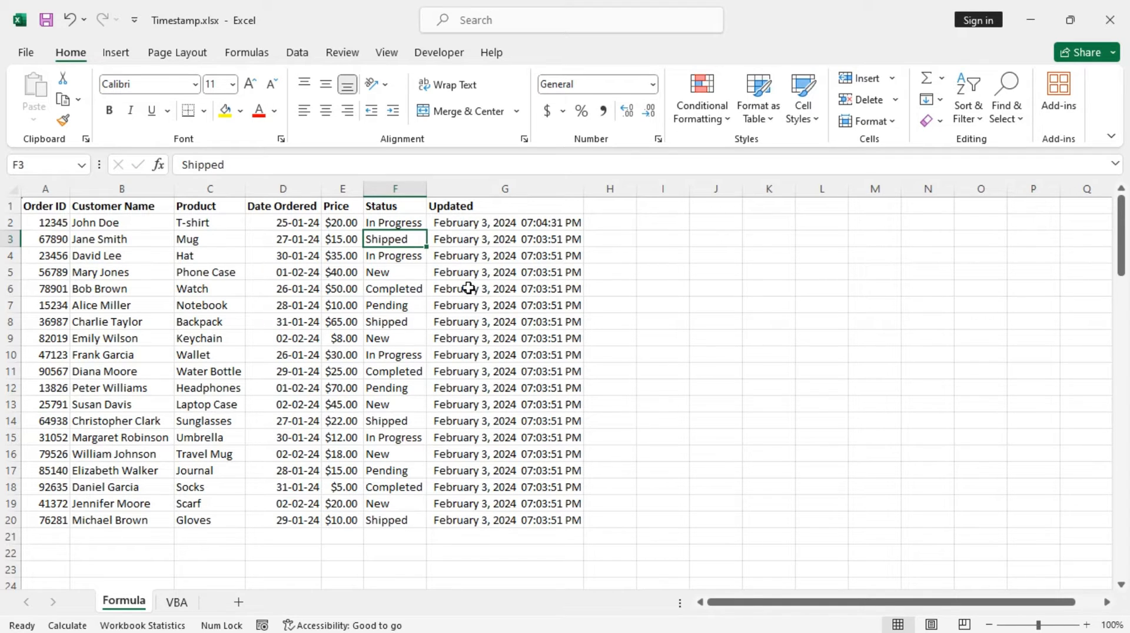
pyautogui.click(492, 225)
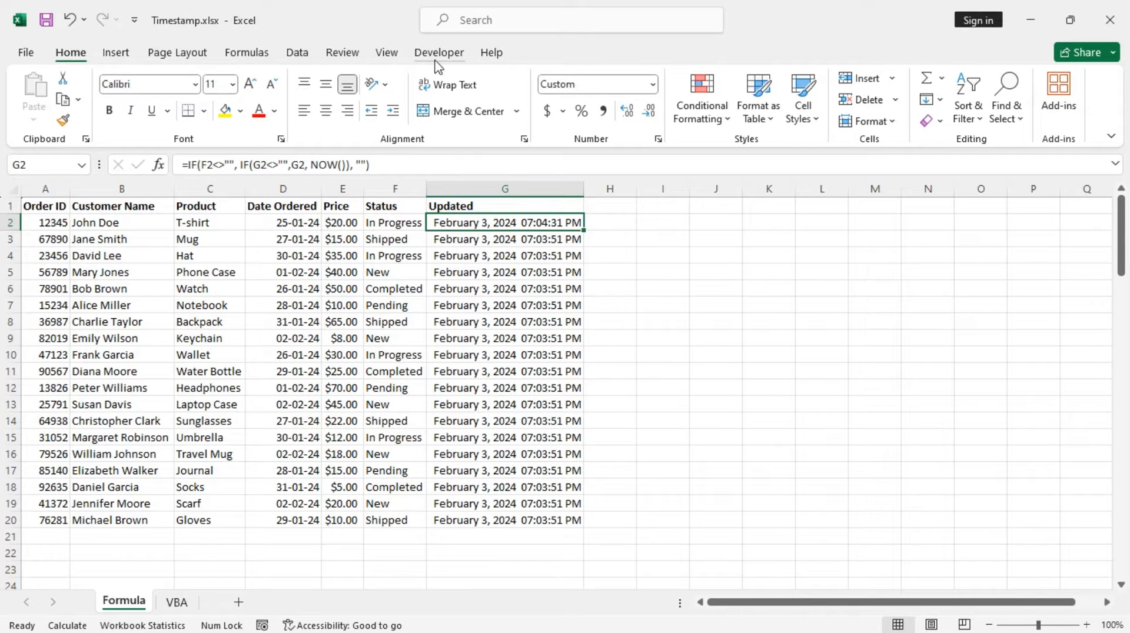
# Switch to the VBA worksheet.
pyautogui.click(179, 604)
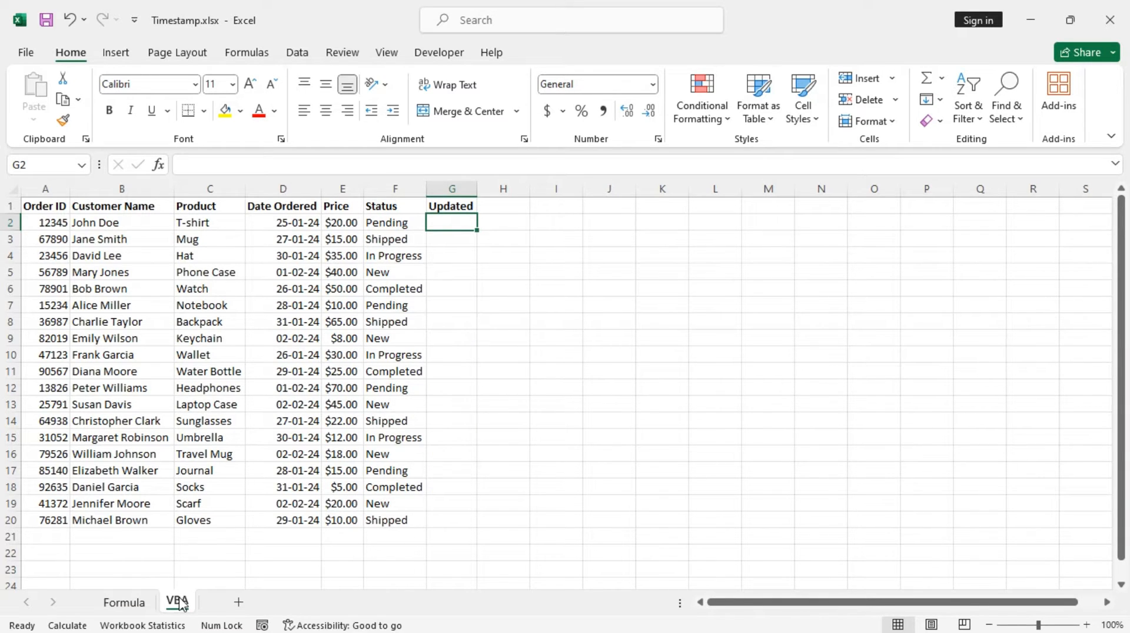
pyautogui.rightClick(181, 604)
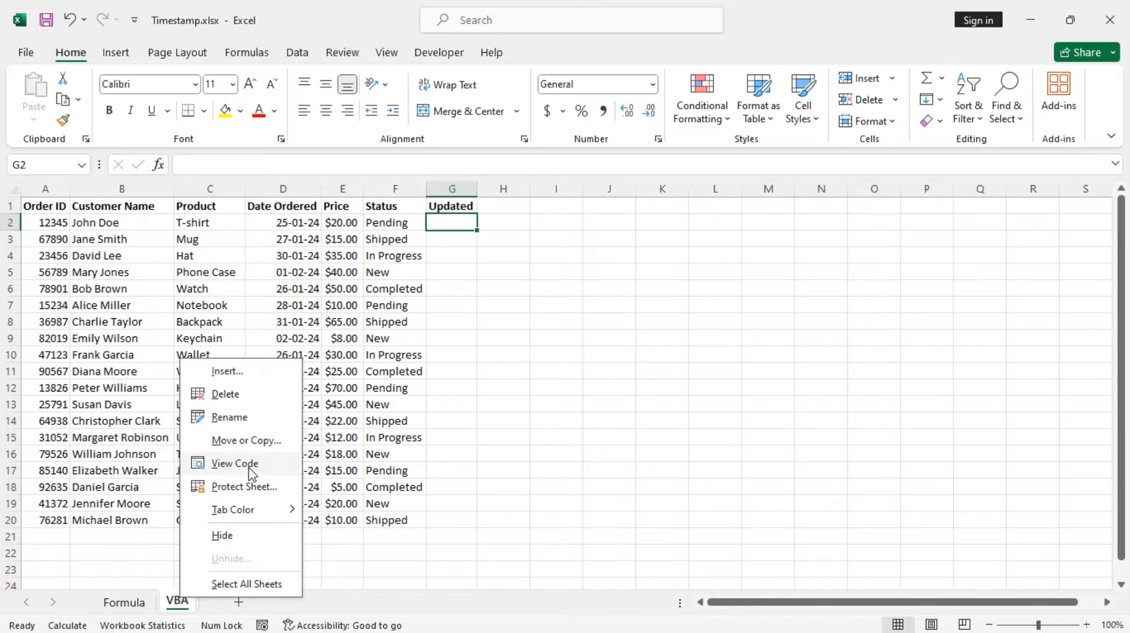
pyautogui.click(170, 604)
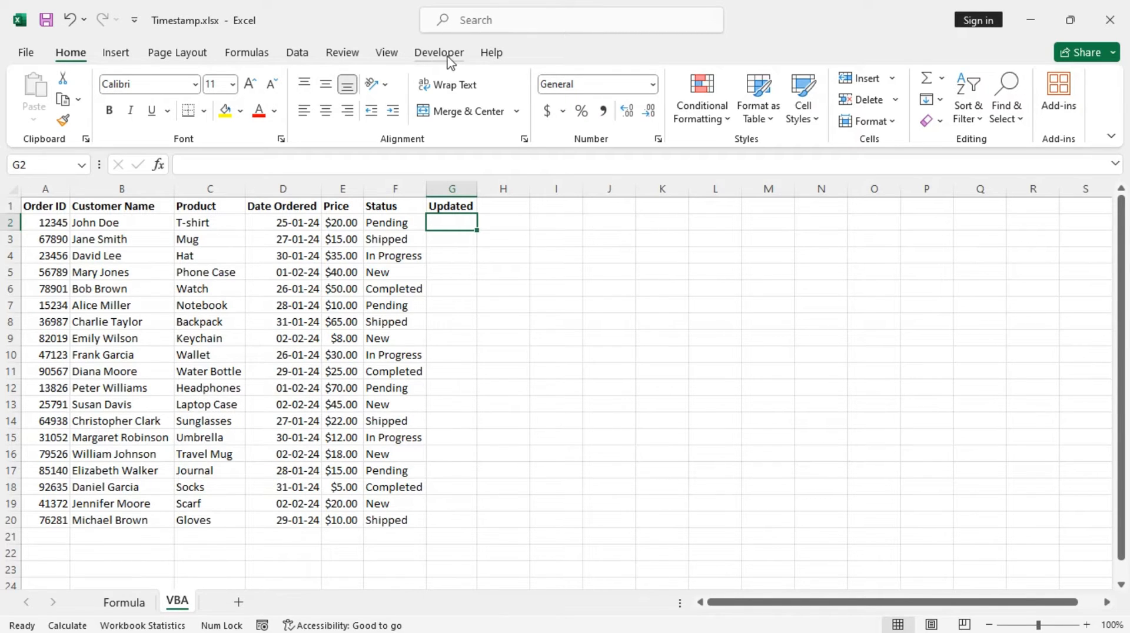
# Check in the ribbon customization options that the Developer tab is enabled.
pyautogui.rightClick(121, 60)
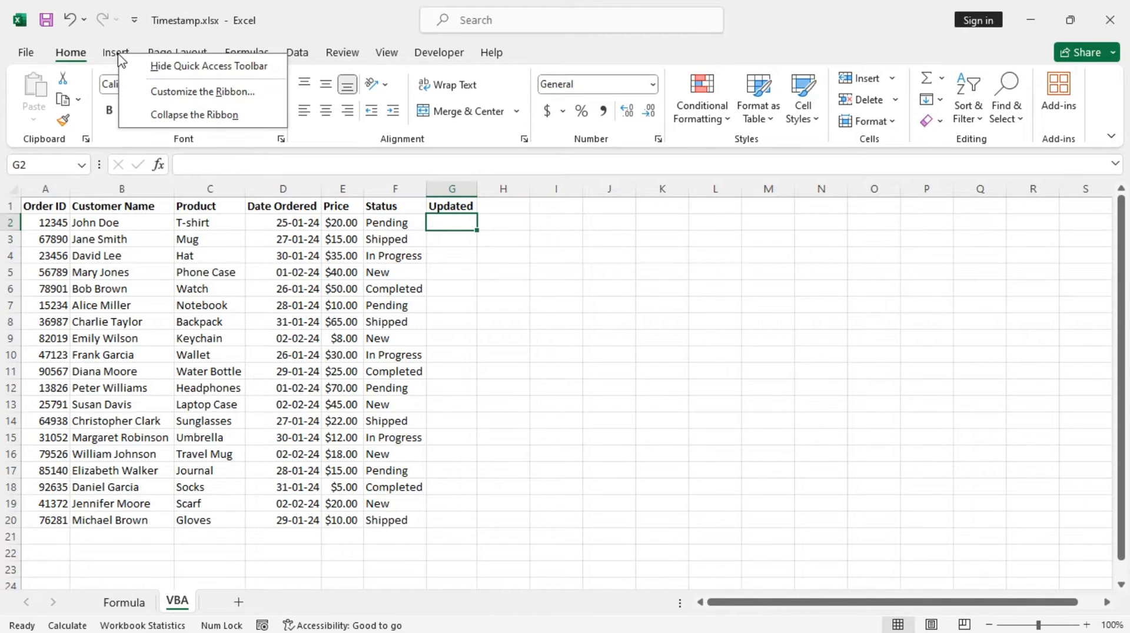
pyautogui.click(216, 93)
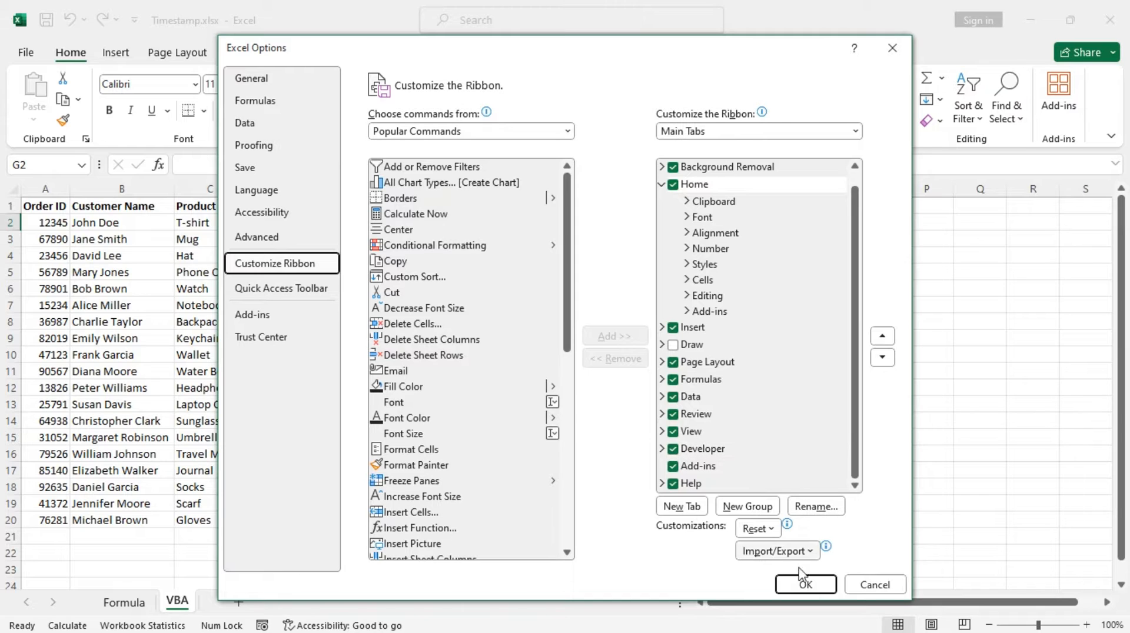
pyautogui.click(811, 583)
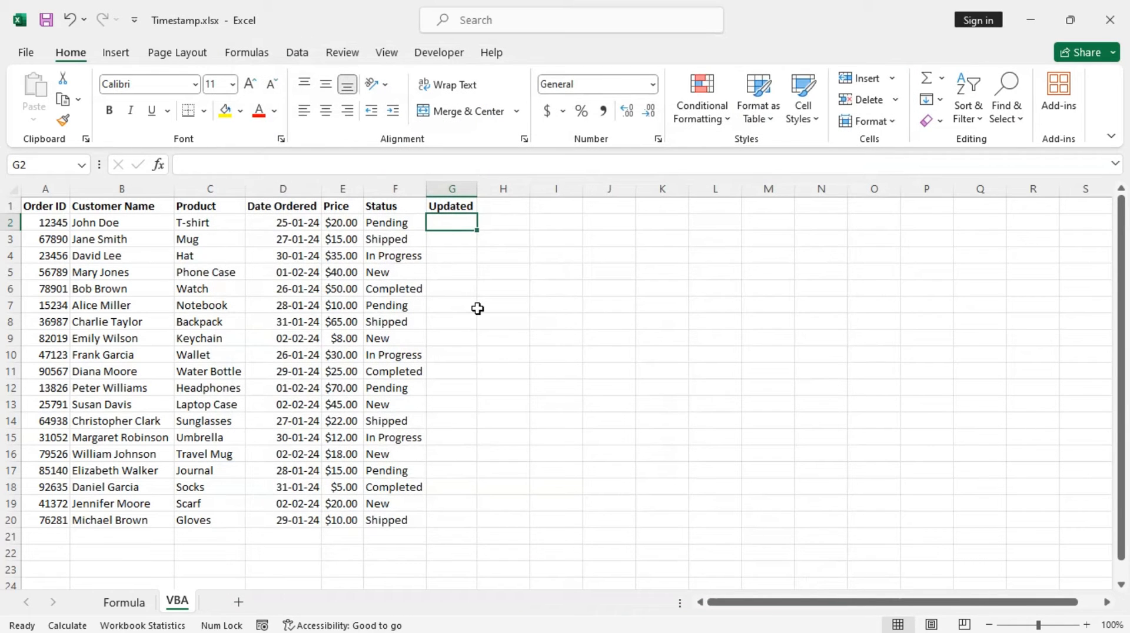
# Open the Visual Basic editor and display the code window of Sheet2 (VBA).
pyautogui.click(440, 53)
pyautogui.click(32, 100)
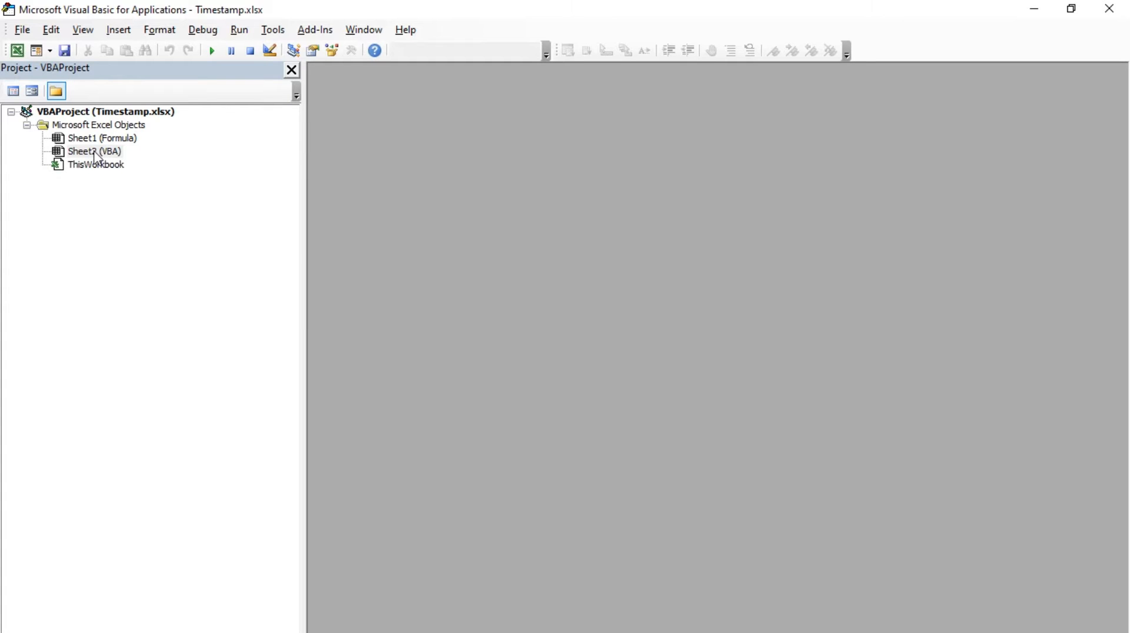
pyautogui.click(94, 152)
pyautogui.rightClick(94, 152)
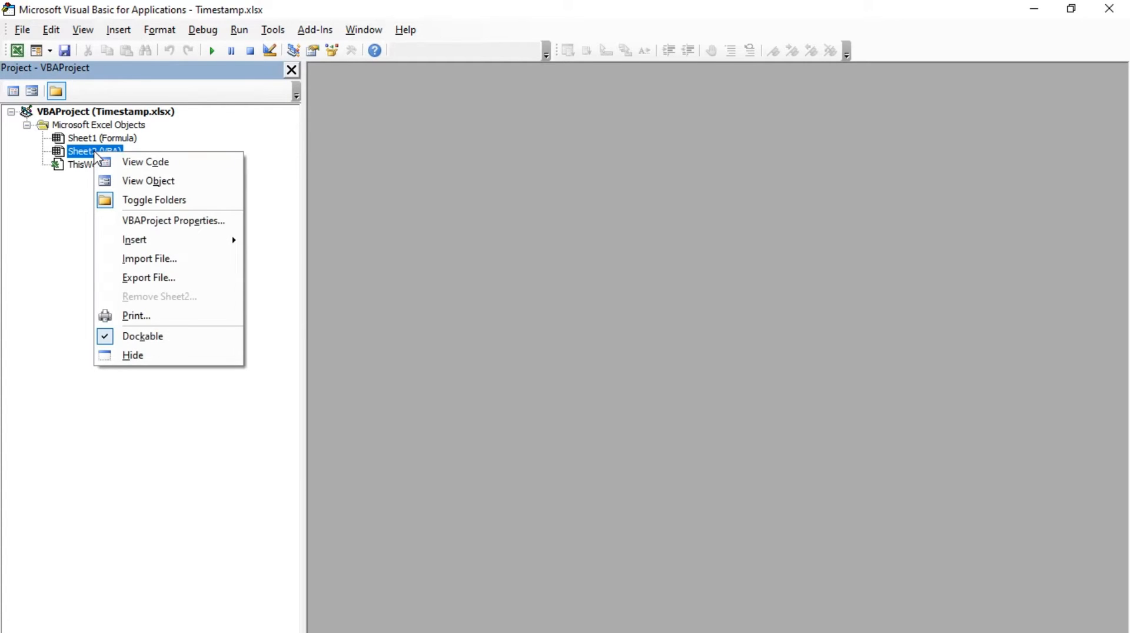
pyautogui.click(174, 172)
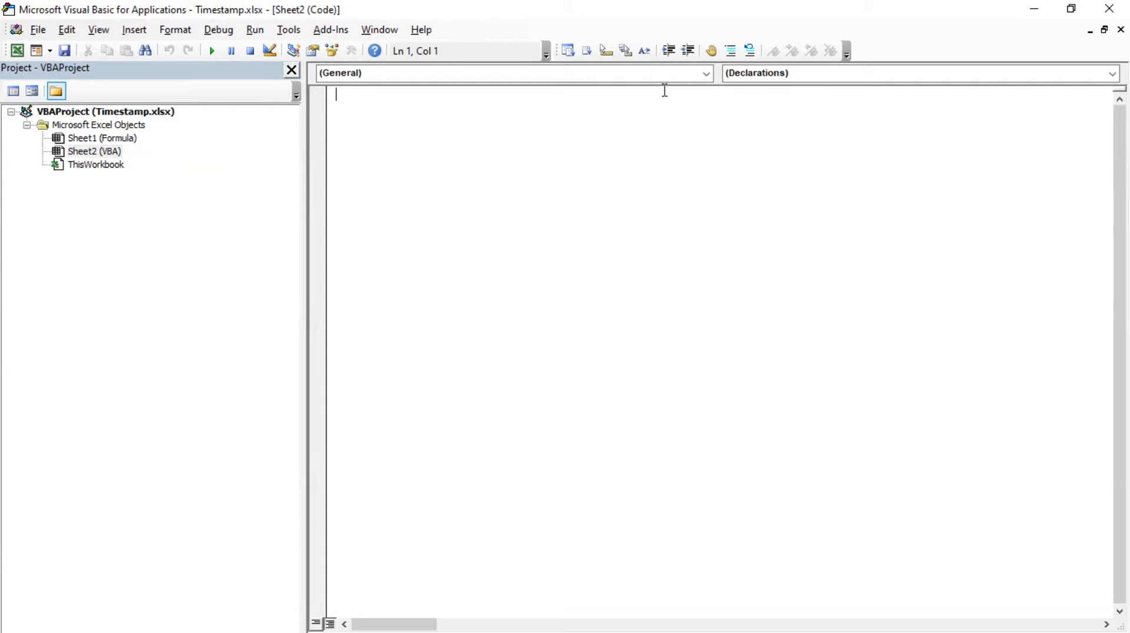
# Create a Worksheet_Change event procedure in the Sheet2 (VBA) code module.
pyautogui.click(706, 75)
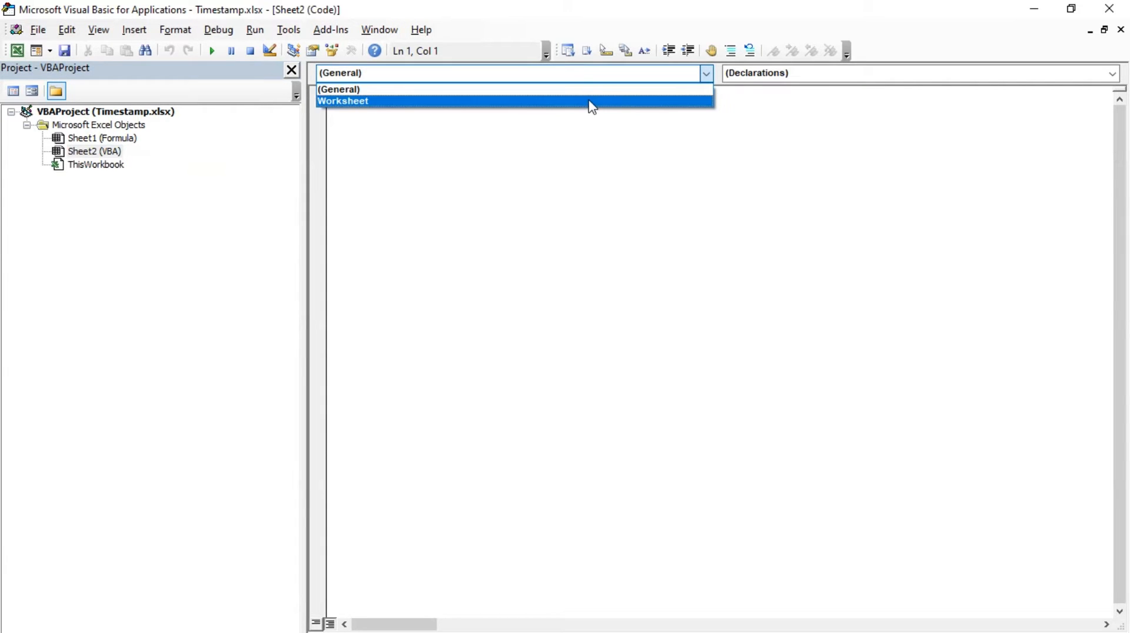
pyautogui.click(591, 101)
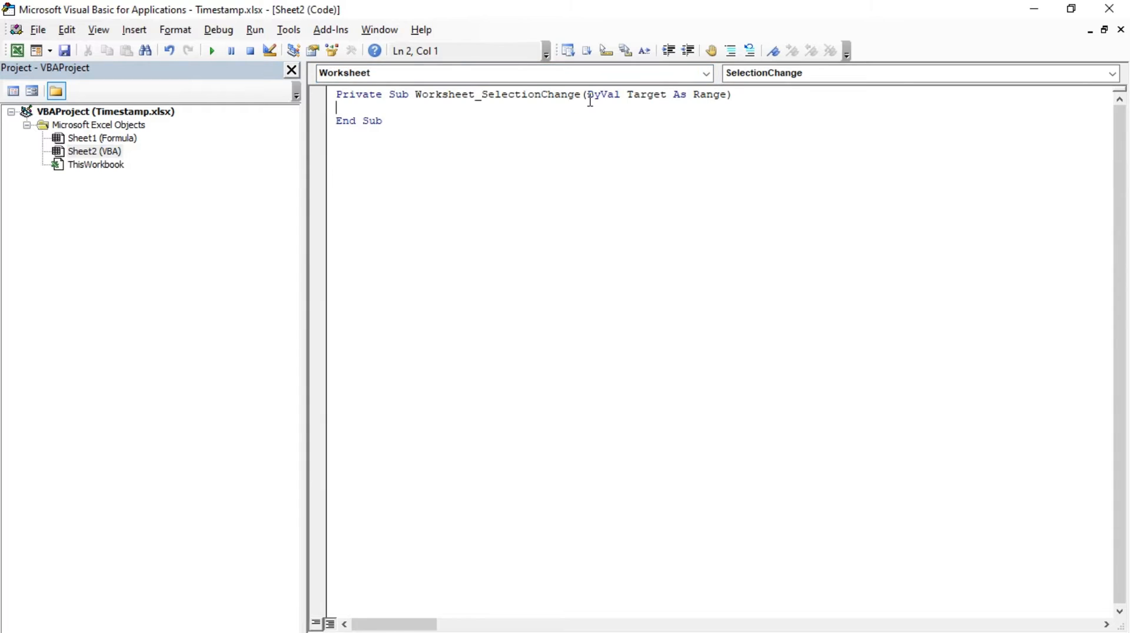
pyautogui.click(1112, 73)
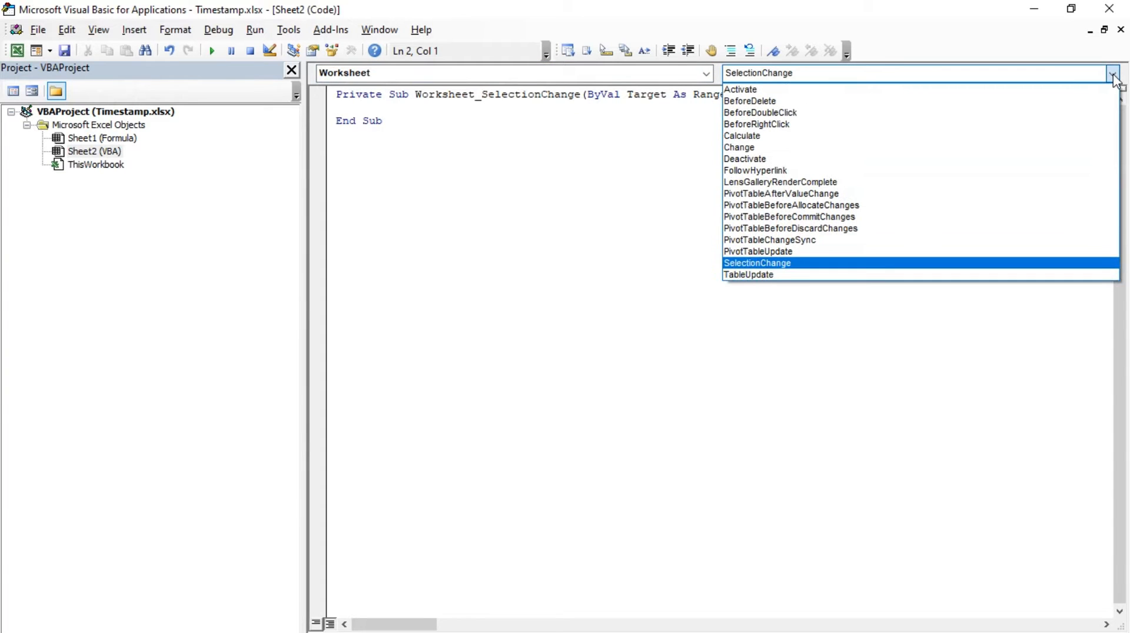
pyautogui.click(761, 148)
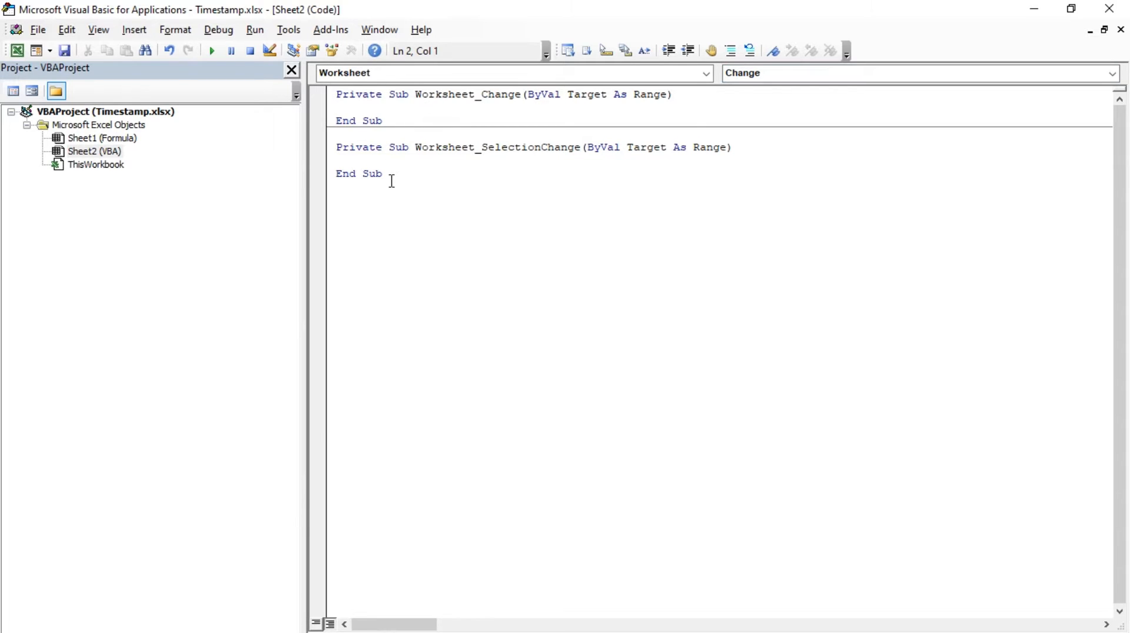
# Delete the Worksheet_SelectionChange stub and add three blank lines inside the Worksheet_Change procedure.
pyautogui.moveTo(389, 177); pyautogui.dragTo(340, 143)
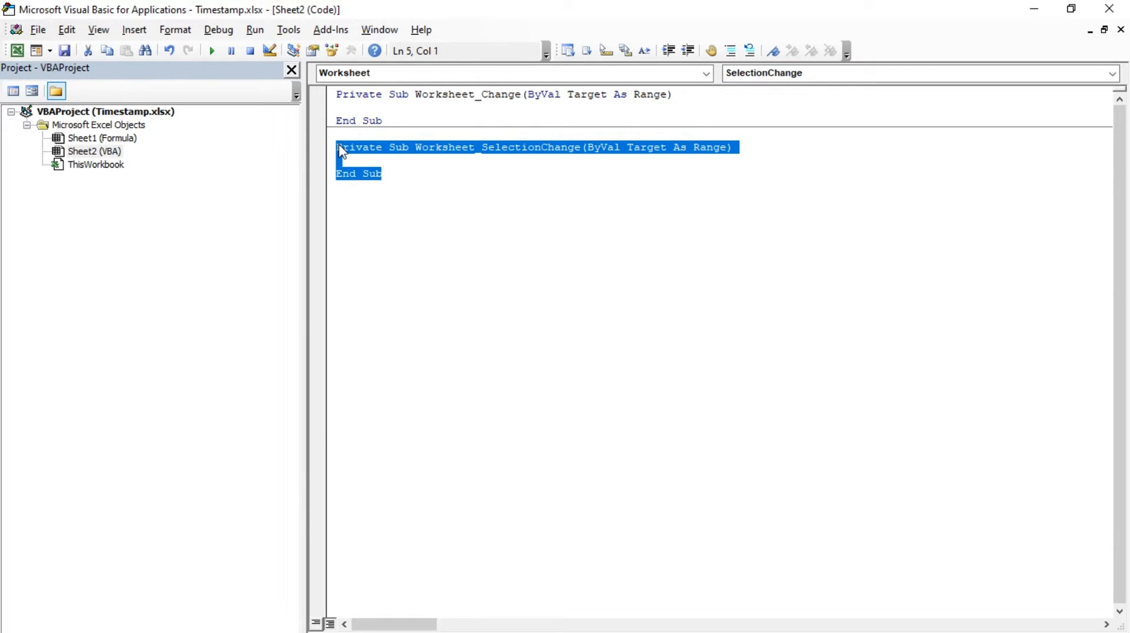
pyautogui.press('BackSpace')
pyautogui.press('BackSpace')
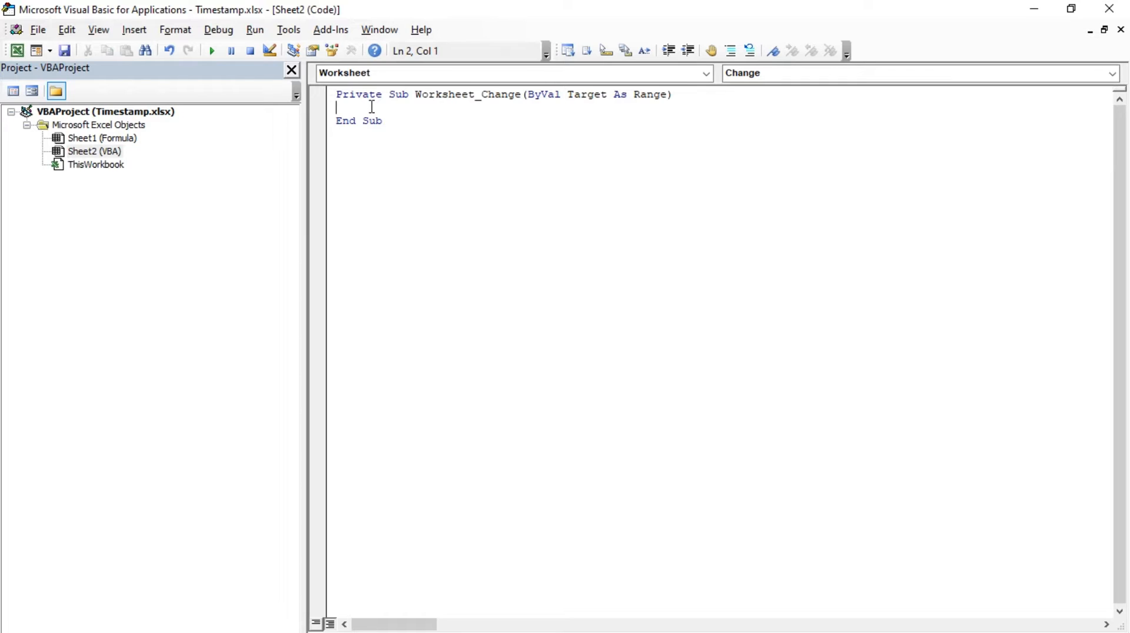
pyautogui.press('Return')
pyautogui.press('Return')
pyautogui.press('Return')
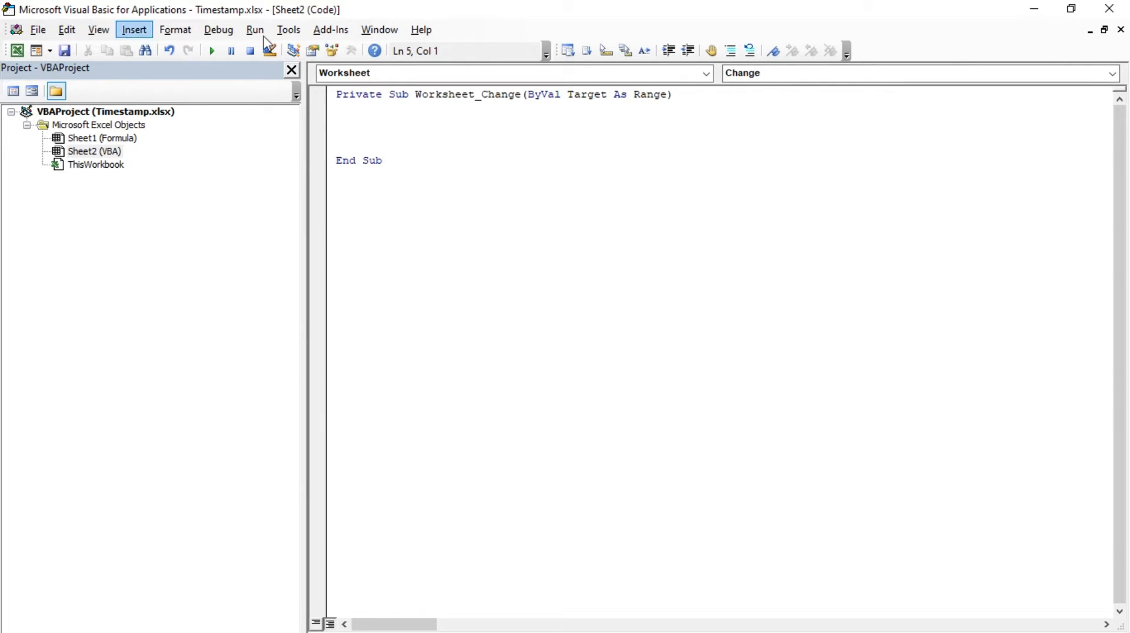
# Restore the code editor to a smaller, slightly widened window placed over the worksheet beside the order table.
pyautogui.click(1071, 8)
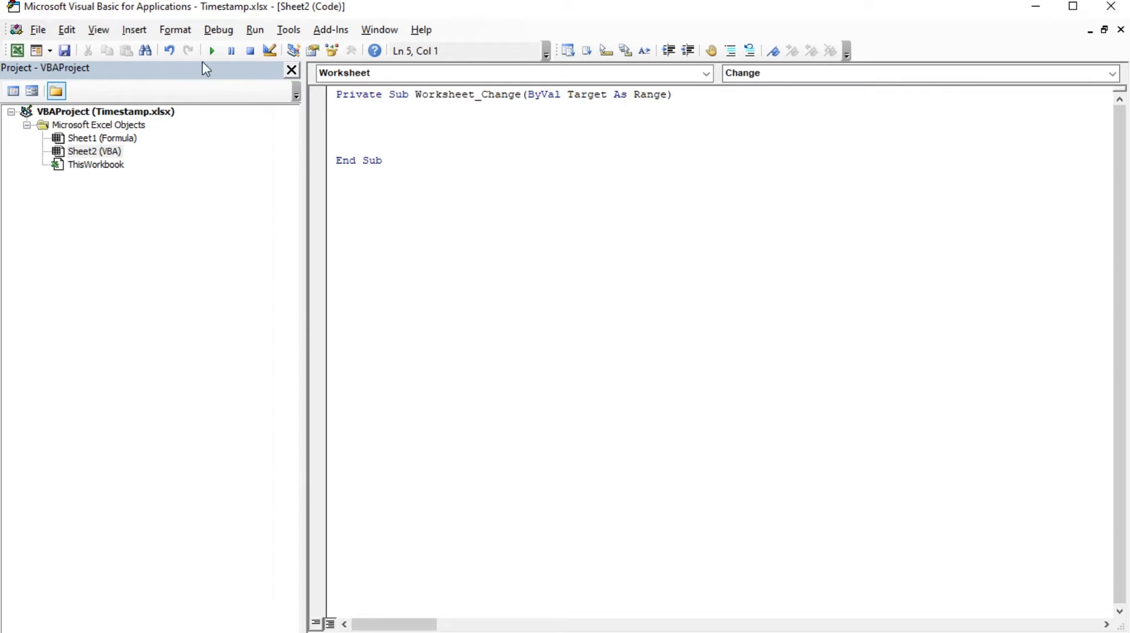
pyautogui.moveTo(34, 16); pyautogui.dragTo(591, 142)
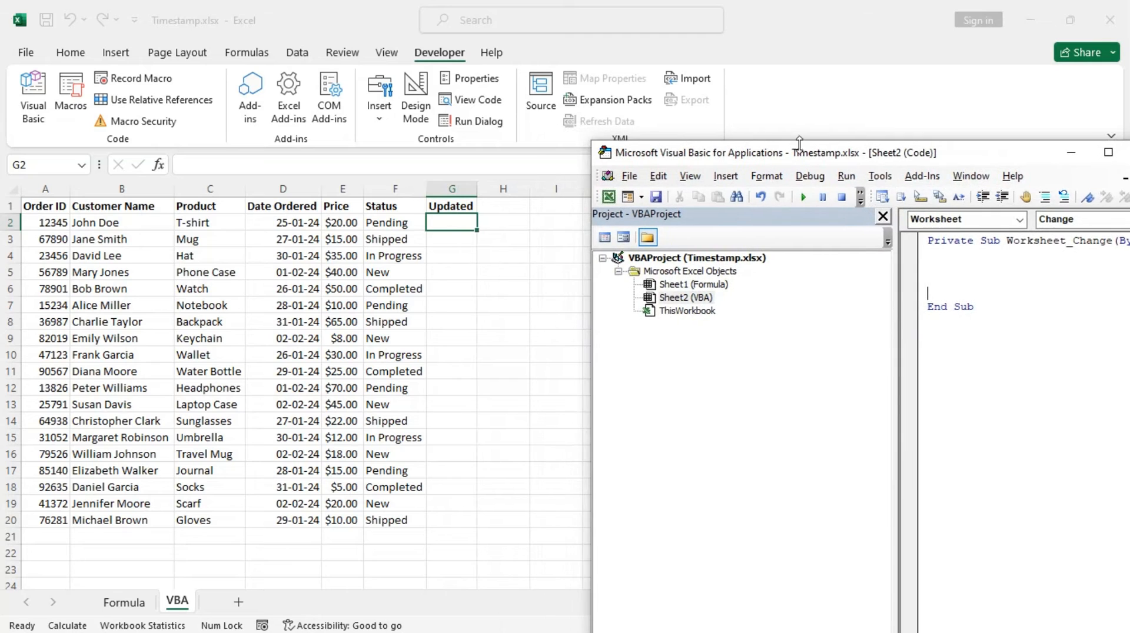
pyautogui.moveTo(972, 161); pyautogui.dragTo(842, 71)
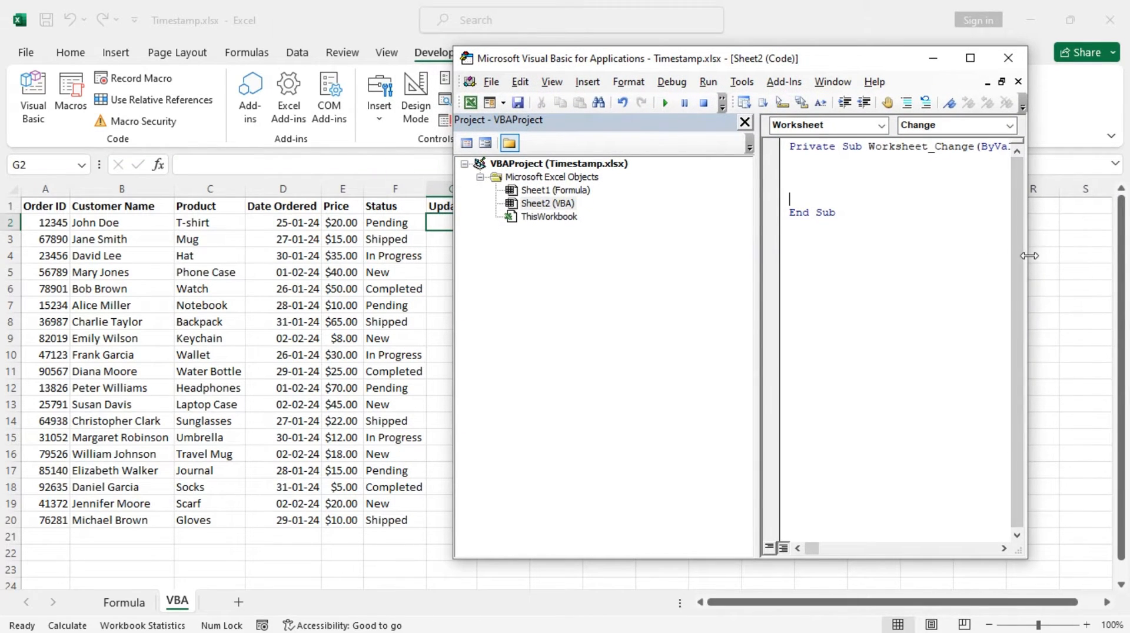
pyautogui.moveTo(1028, 255); pyautogui.dragTo(1089, 255)
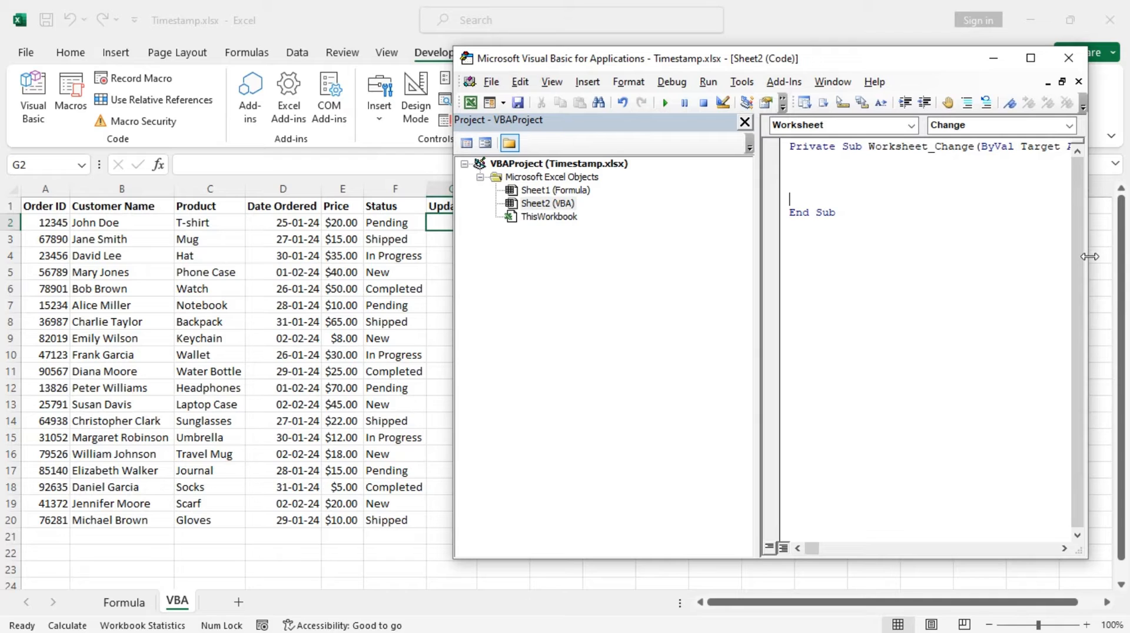
# Return to the VBA worksheet and define the name Order for columns A through F.
pyautogui.click(433, 225)
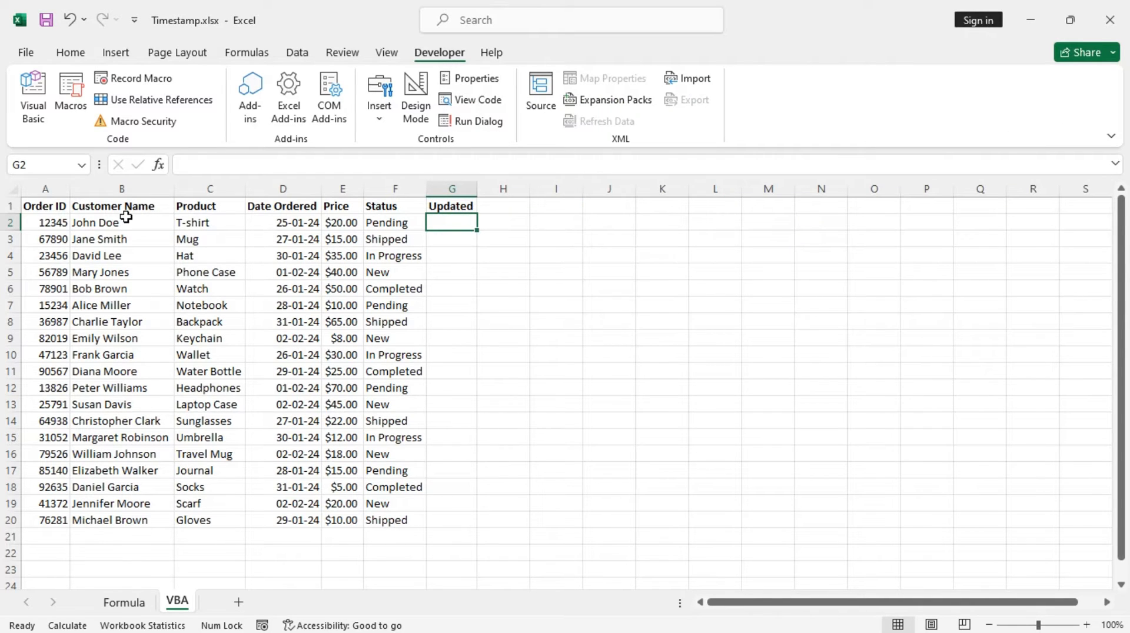
pyautogui.moveTo(45, 190); pyautogui.dragTo(413, 238)
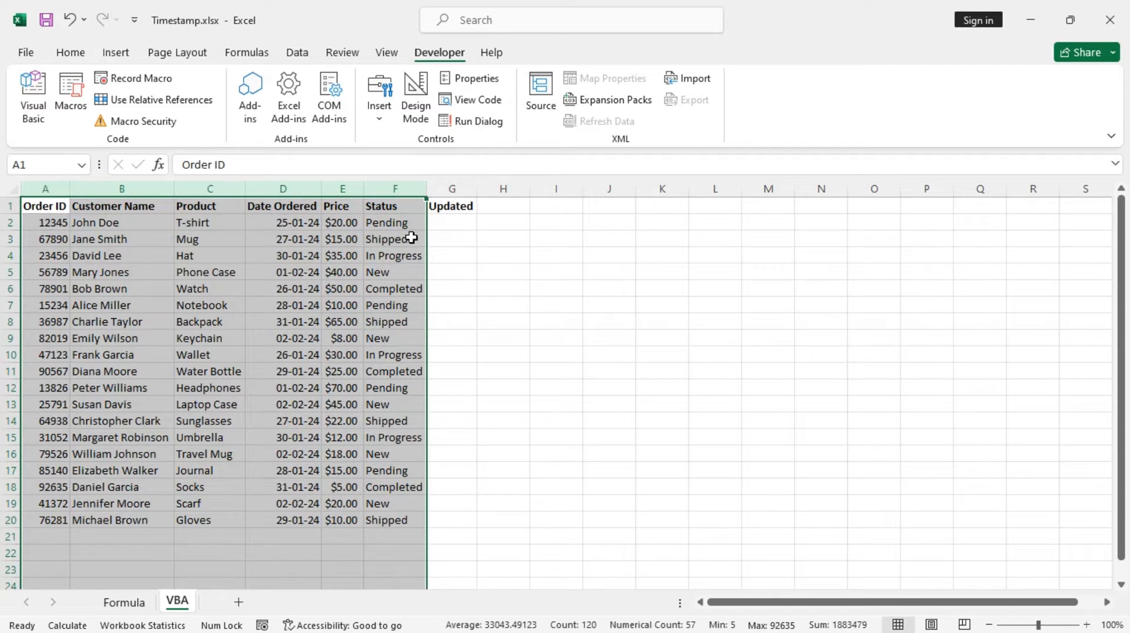
pyautogui.click(40, 163)
pyautogui.write('Order')
pyautogui.press('Return')
# Define the name Updated for column G.
pyautogui.click(72, 52)
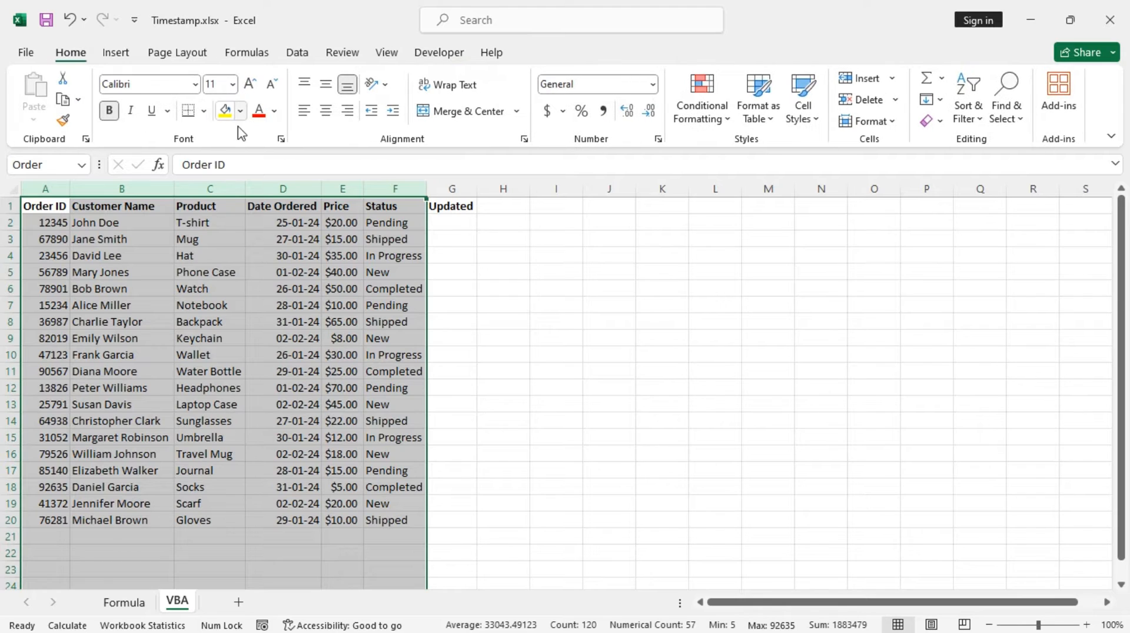
pyautogui.click(247, 52)
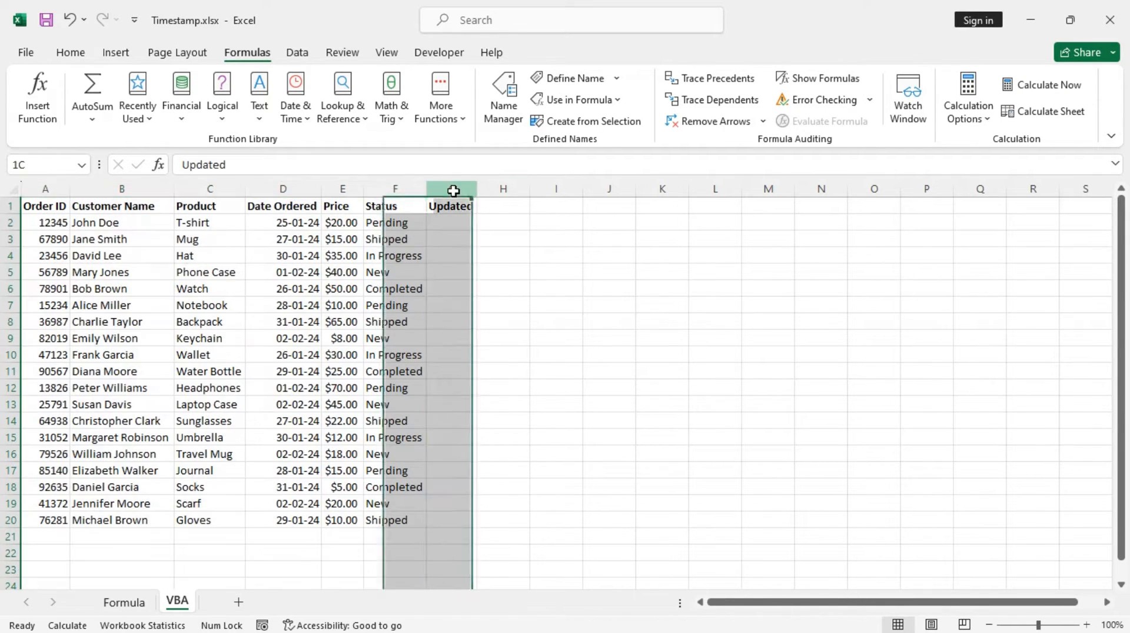
pyautogui.click(453, 188)
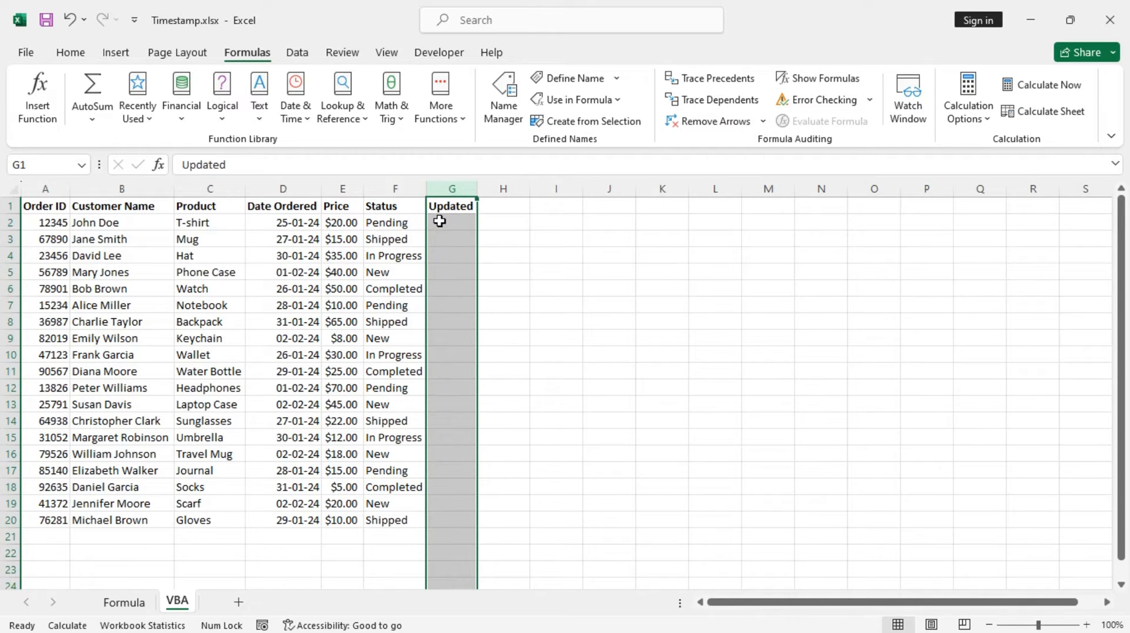
pyautogui.click(42, 161)
pyautogui.write('Updated')
pyautogui.press('Return')
# Reopen the Visual Basic editor, narrow its project pane, and shift the window so the Updated column stays uncovered.
pyautogui.click(419, 55)
pyautogui.click(31, 96)
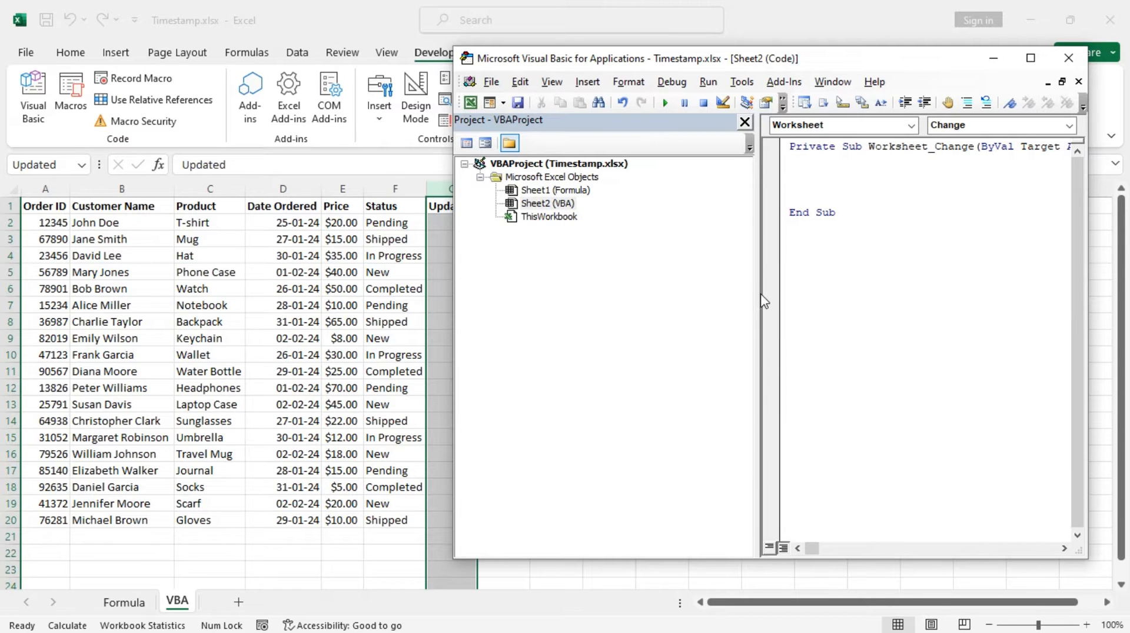
pyautogui.moveTo(757, 294); pyautogui.dragTo(522, 299)
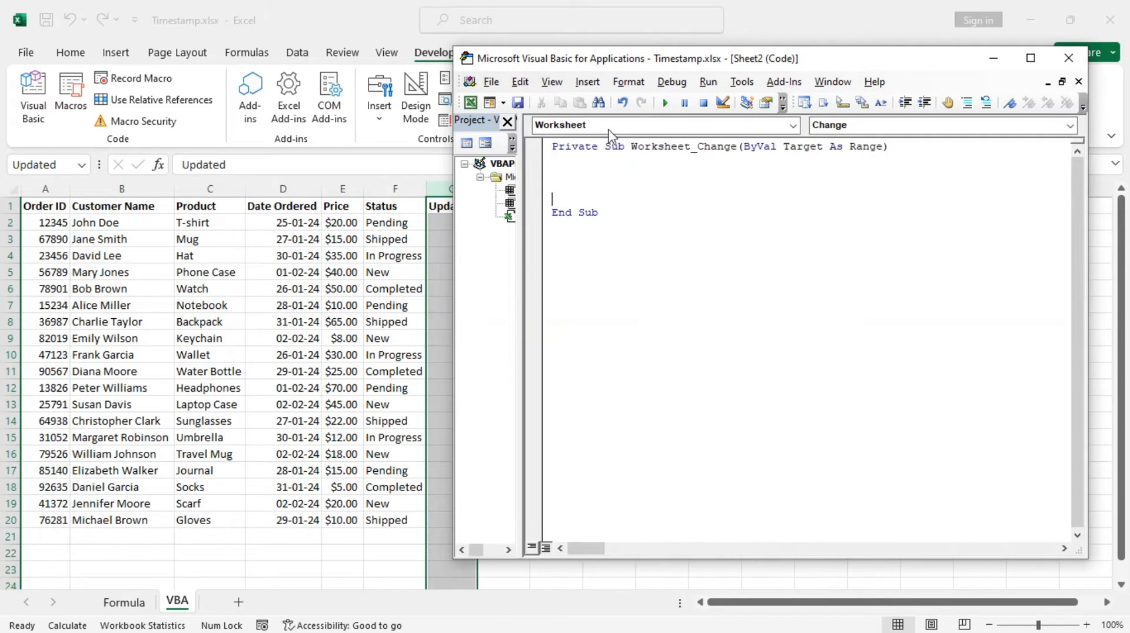
pyautogui.click(568, 169)
pyautogui.moveTo(853, 65); pyautogui.dragTo(873, 70)
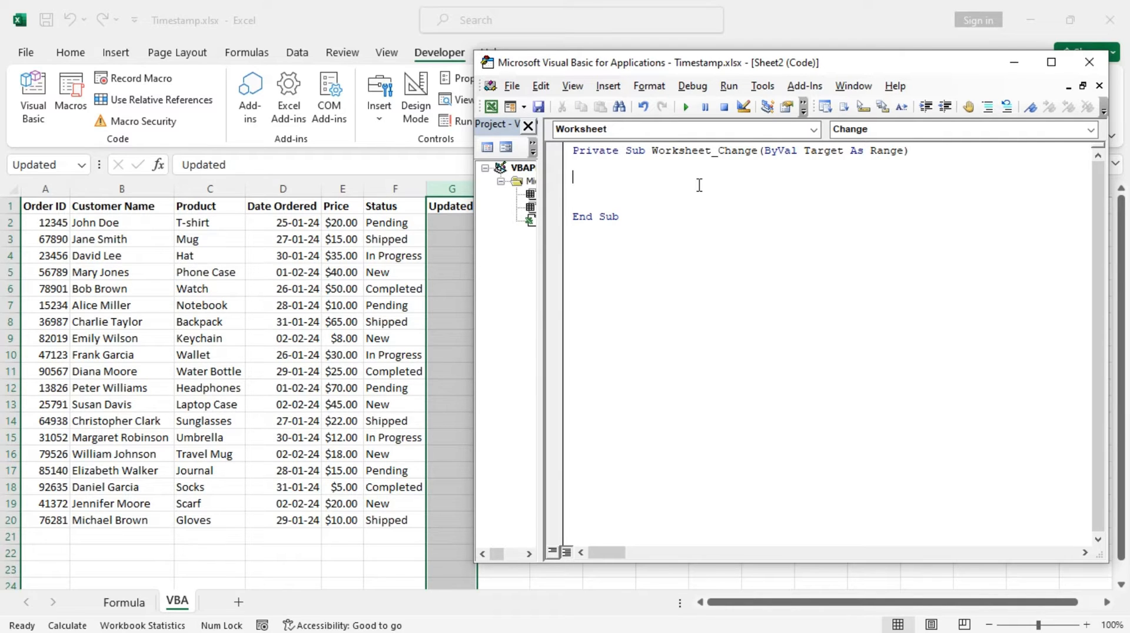
# Inside Worksheet_Change, write the condition If Not Intersect(Target, Range("Order")) Is Nothing Then.
pyautogui.click(594, 169)
pyautogui.write('if')
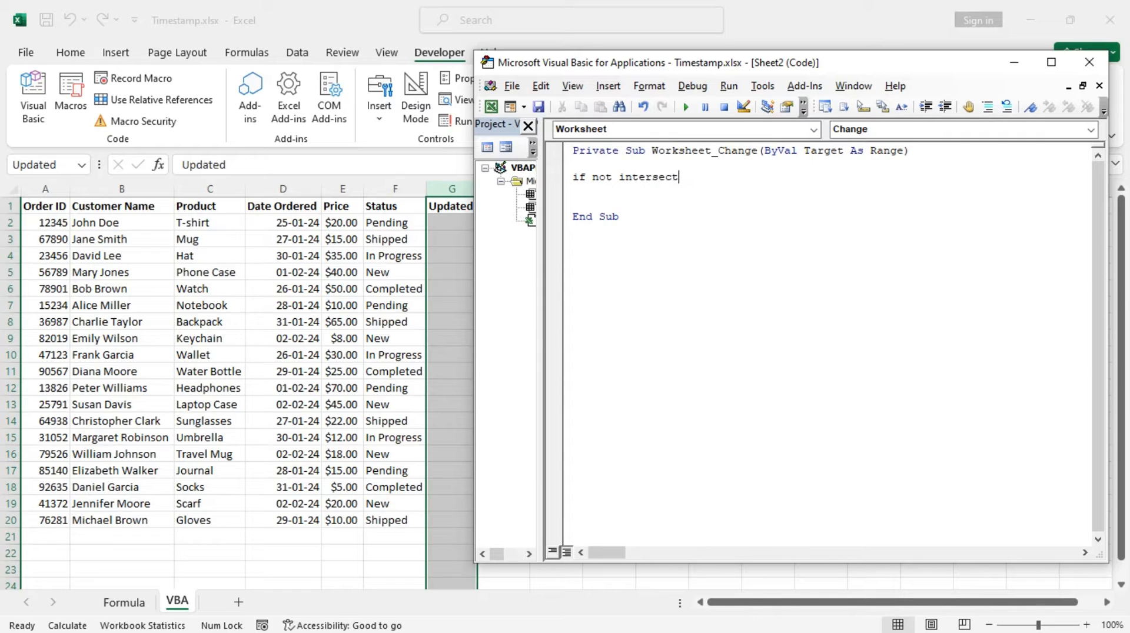
pyautogui.write('not intersect (')
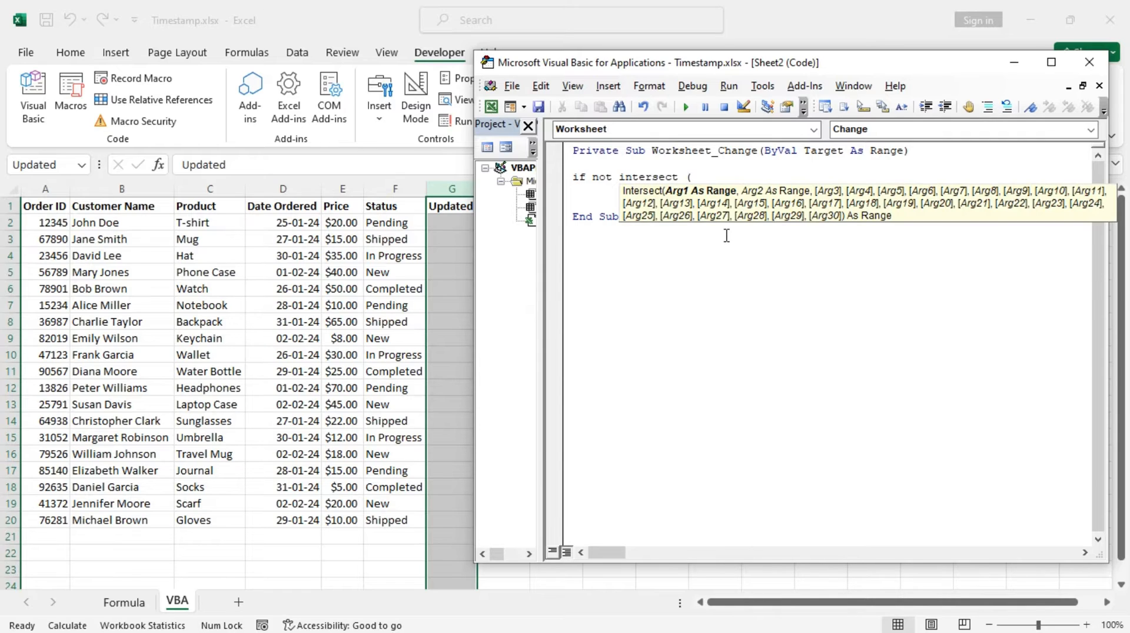
pyautogui.write('target, range')
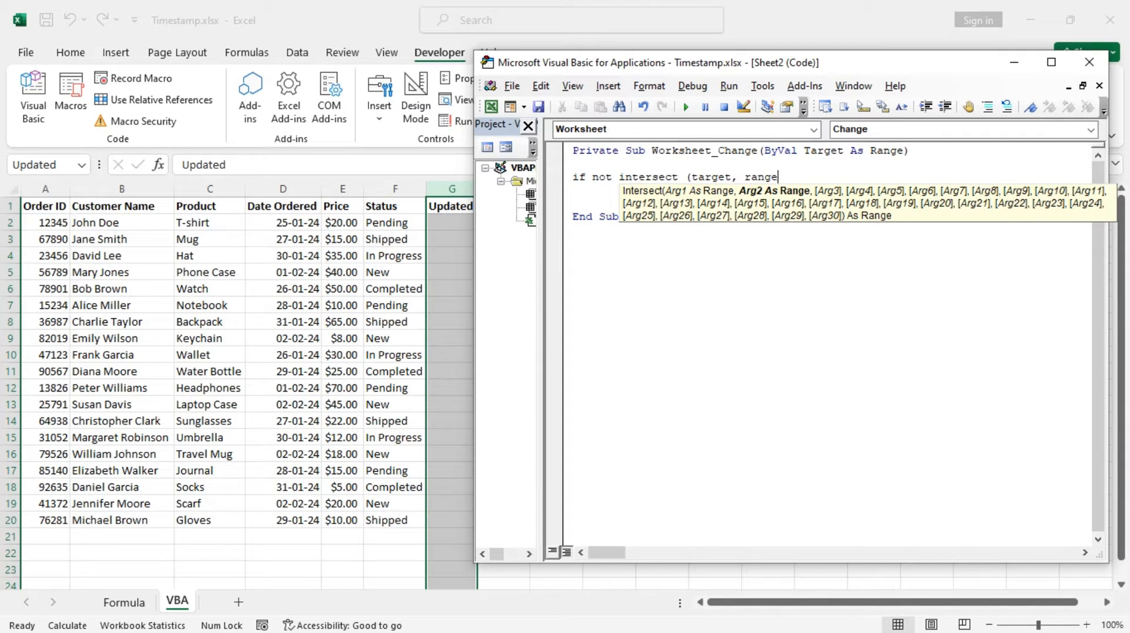
pyautogui.write(' (')
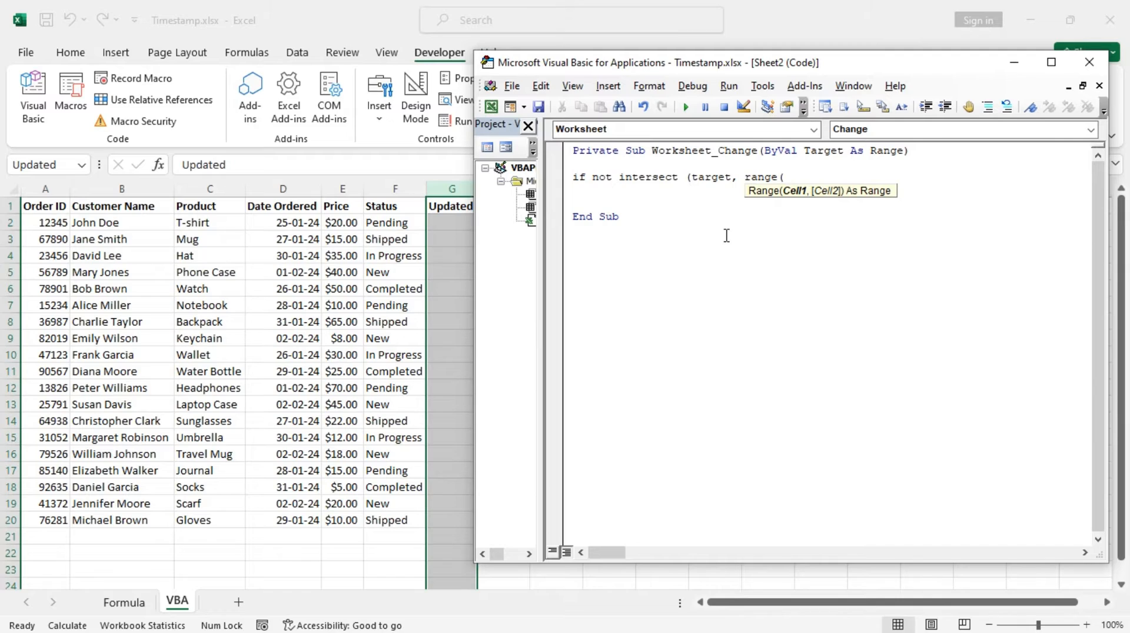
pyautogui.write('"')
pyautogui.write('Order")')
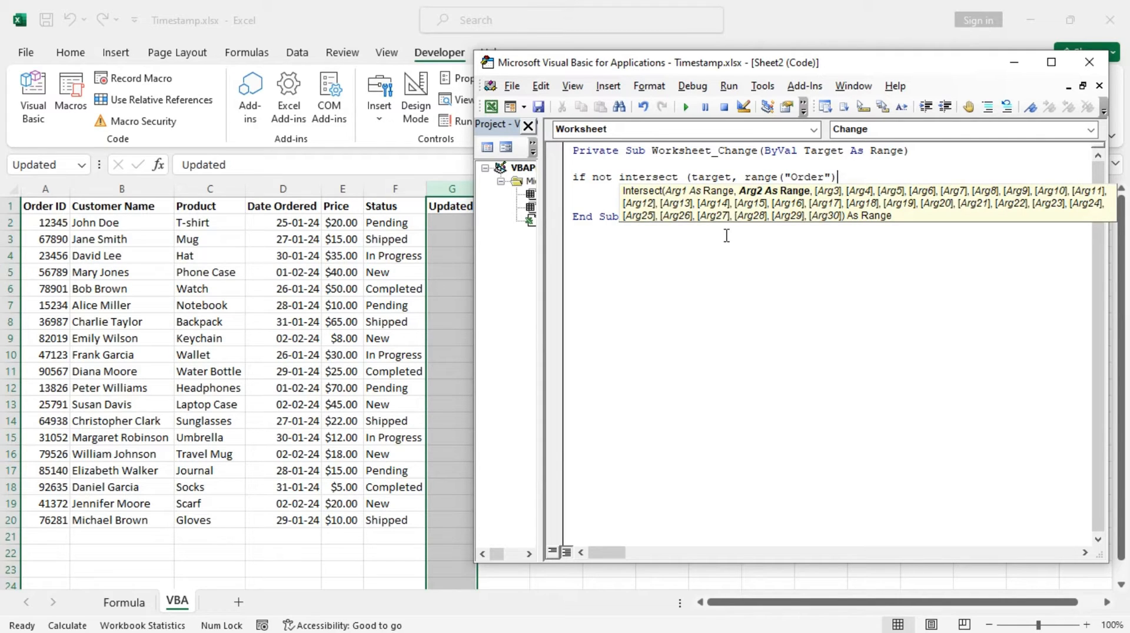
pyautogui.write(')')
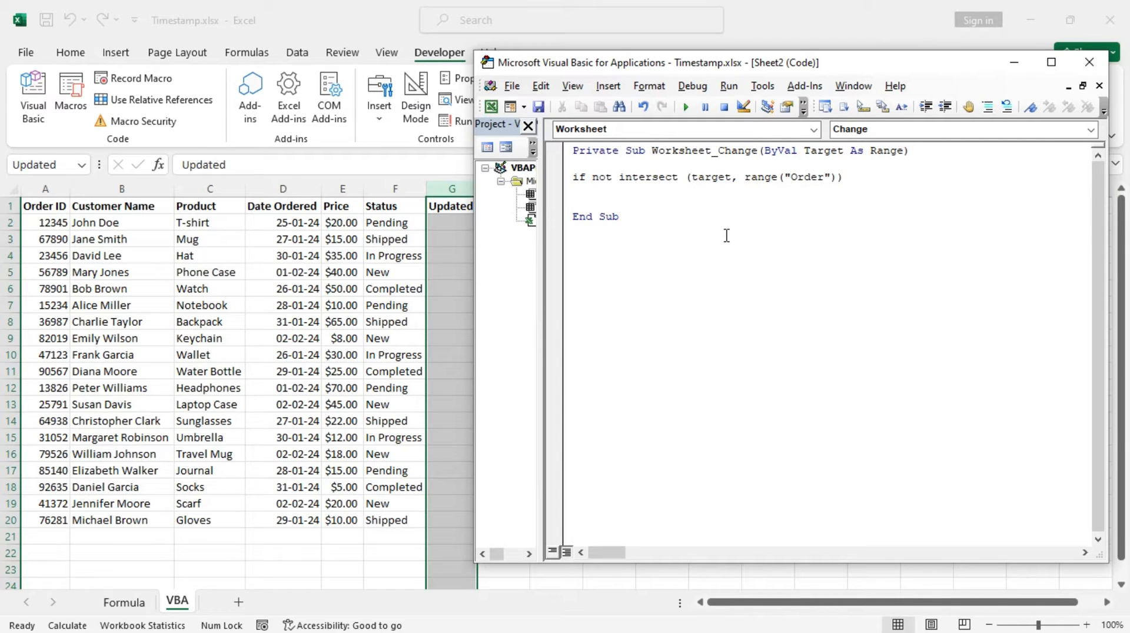
pyautogui.write(' is nothin')
pyautogui.write('then')
pyautogui.press('Return')
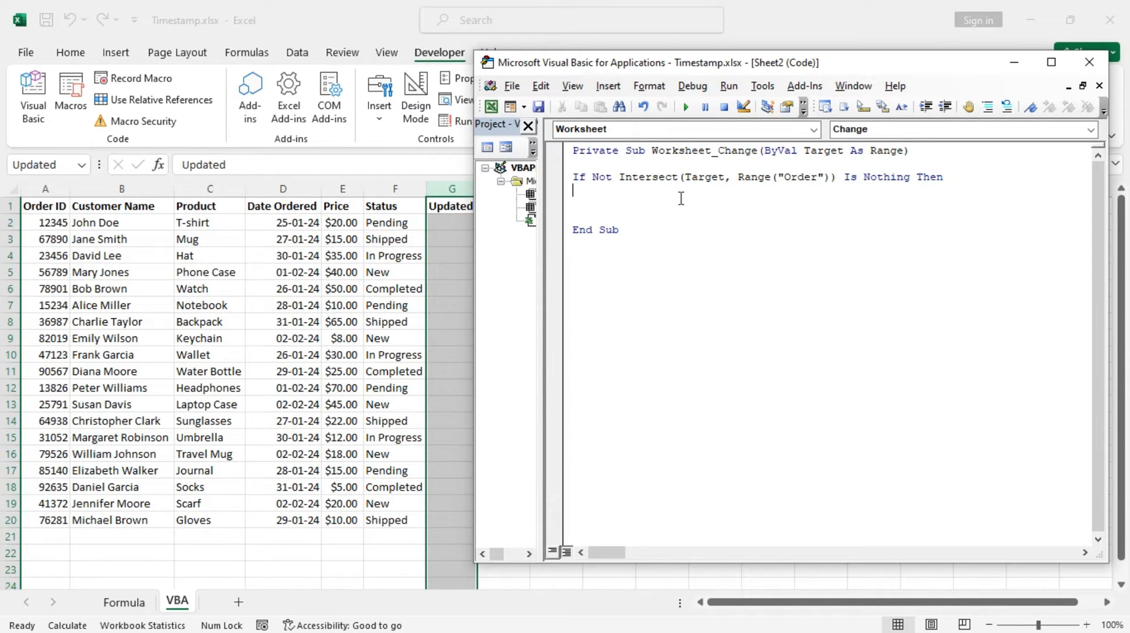
# Add the line If Target.Row = 1 Then Exit Sub to skip the header row, followed by a blank line.
pyautogui.write('if target.ro')
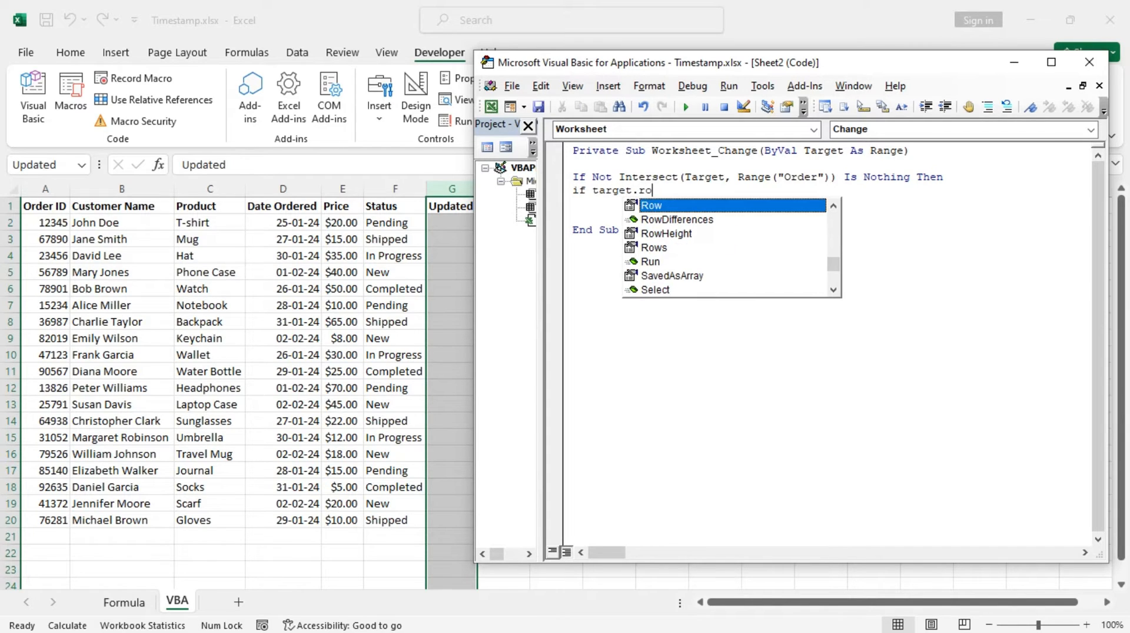
pyautogui.press('Tab')
pyautogui.write('=1')
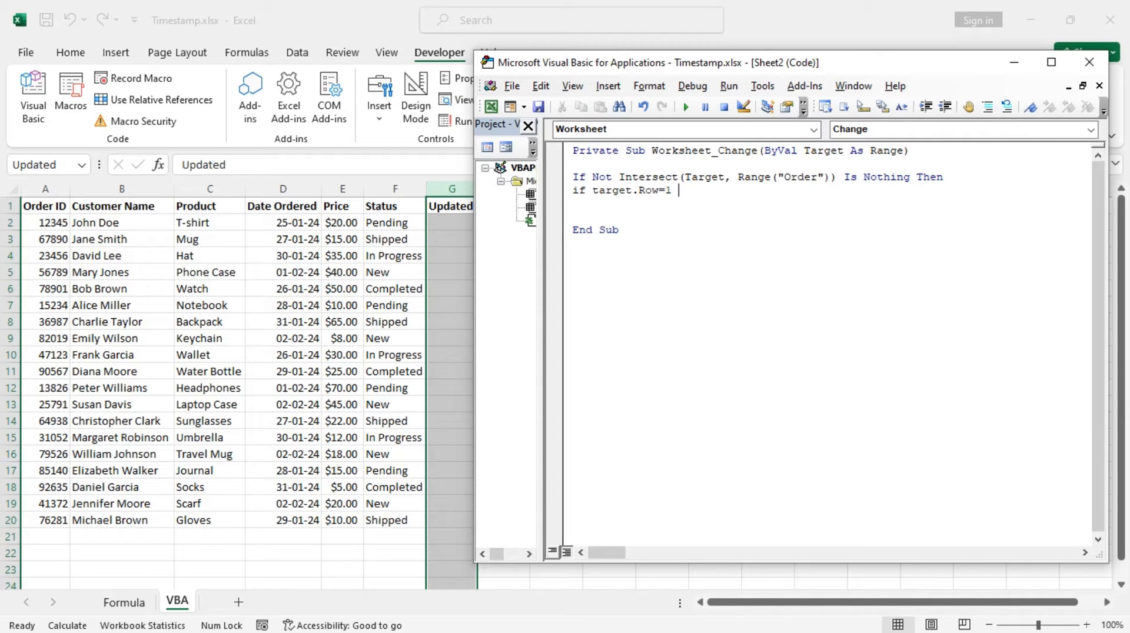
pyautogui.write(' then exit sub')
pyautogui.press('Return')
pyautogui.press('Return')
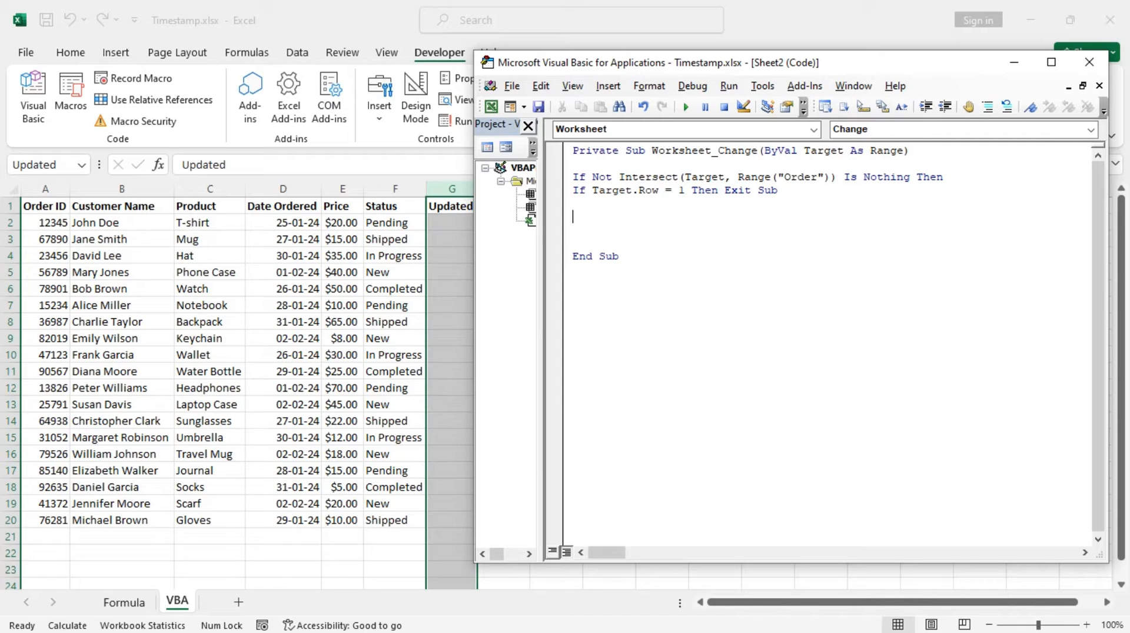
# Start a new statement below the header-row check with Range("Updated").
pyautogui.write('ra')
pyautogui.write('ge')
pyautogui.press('BackSpace')
pyautogui.press('BackSpace')
pyautogui.write('nge (')
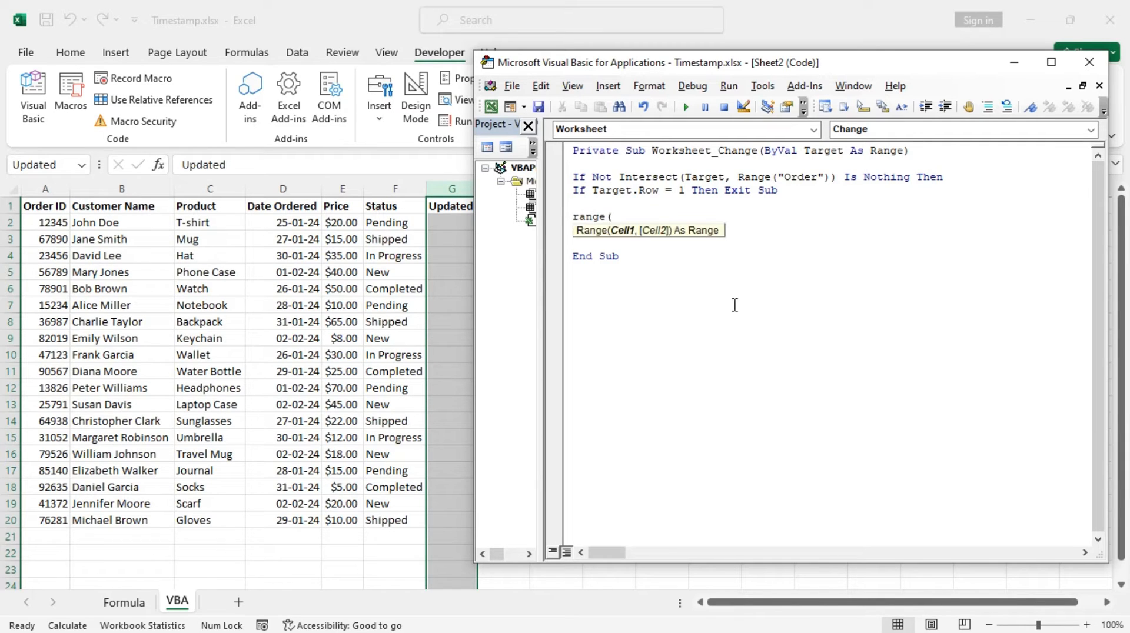
pyautogui.write('"Updated")')
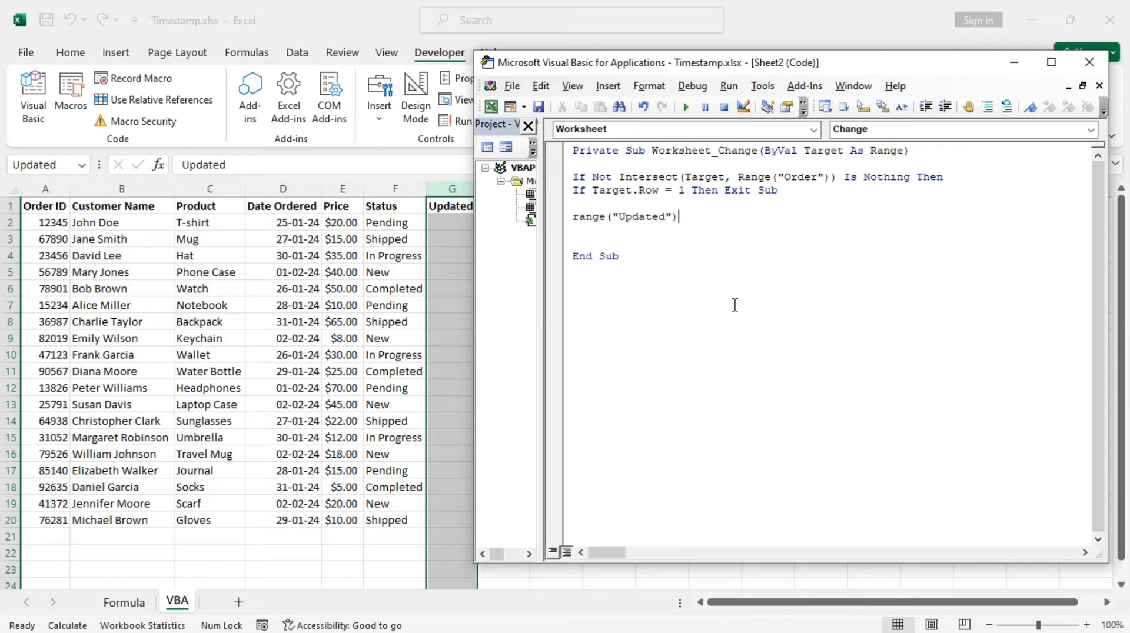
pyautogui.write('.')
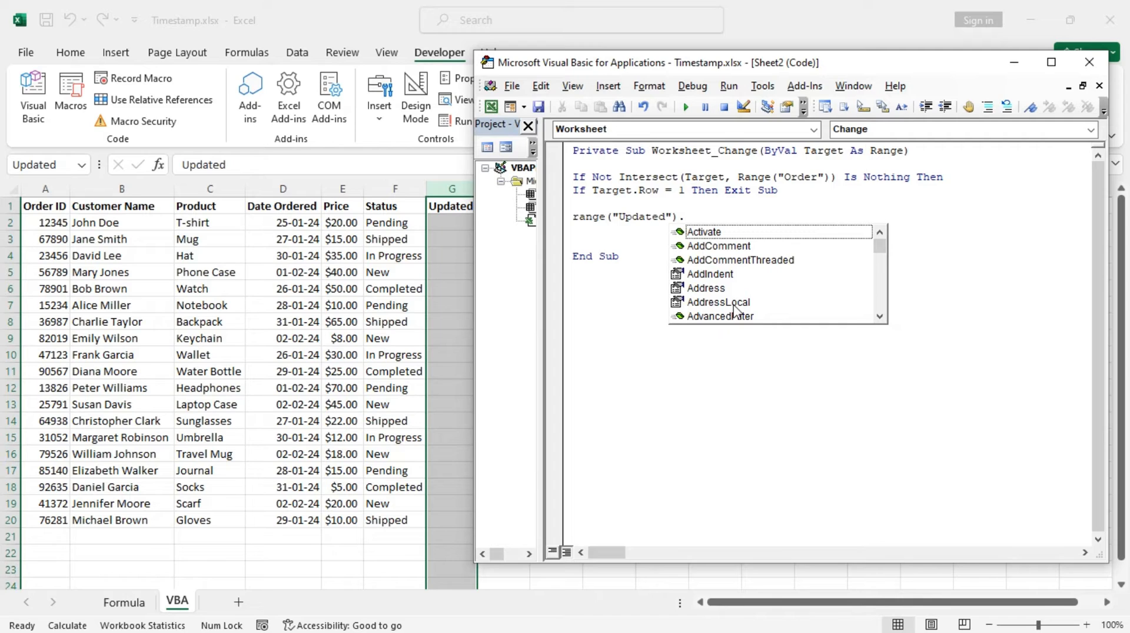
# Extend the Range("Updated") reference with .Rows(Target.Row) to address the changed row.
pyautogui.write('rows')
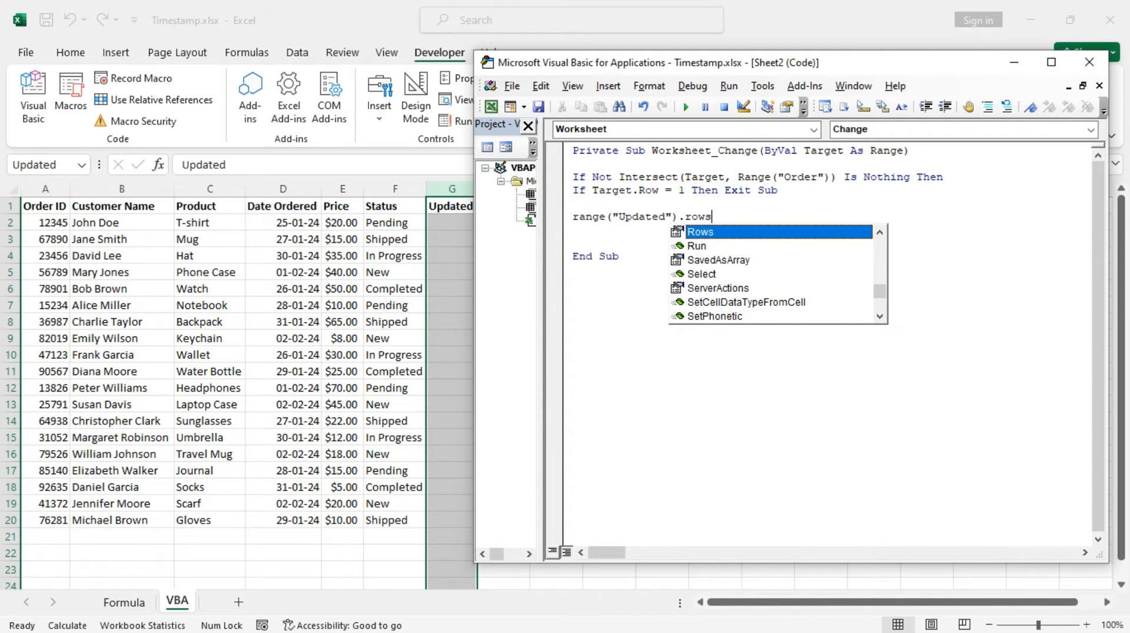
pyautogui.press('Tab')
pyautogui.write('(')
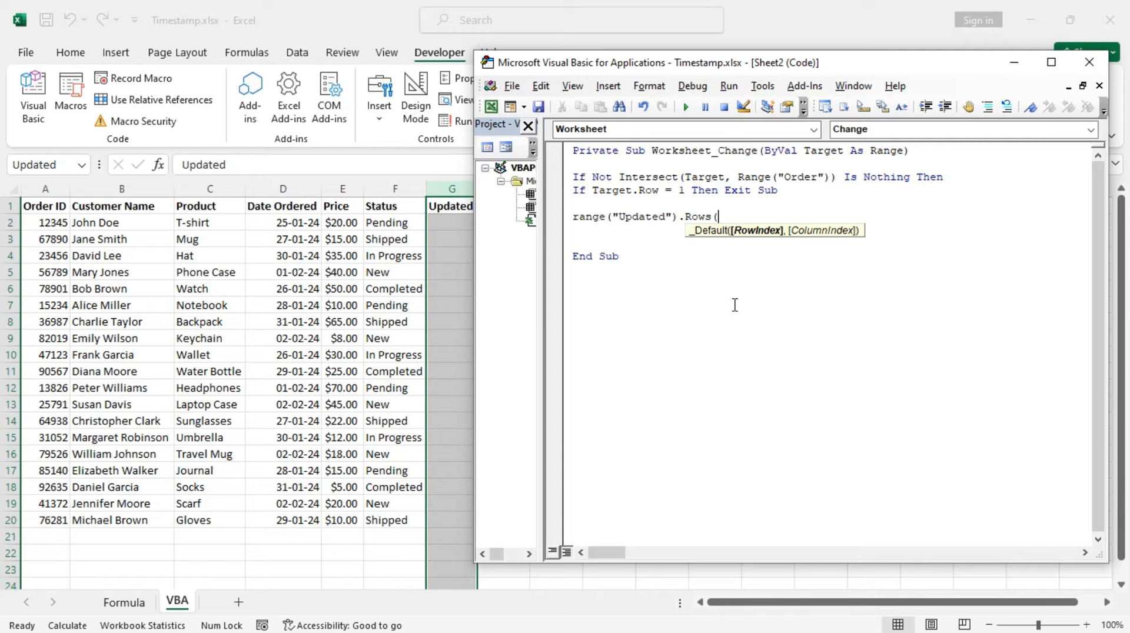
pyautogui.write('target.row')
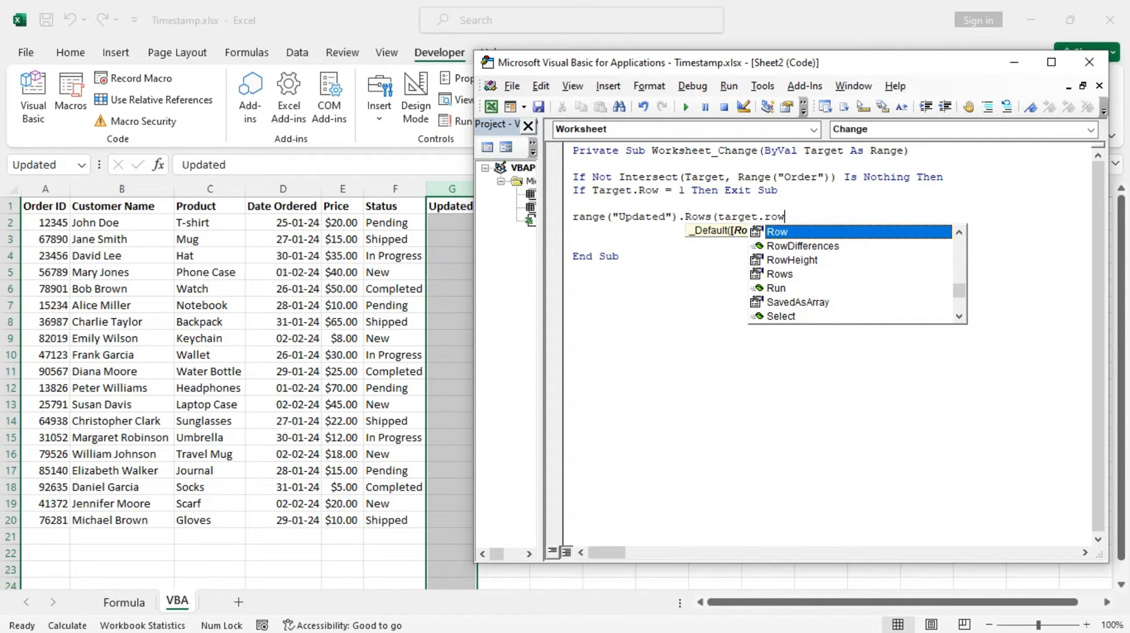
pyautogui.press('Tab')
pyautogui.write(')')
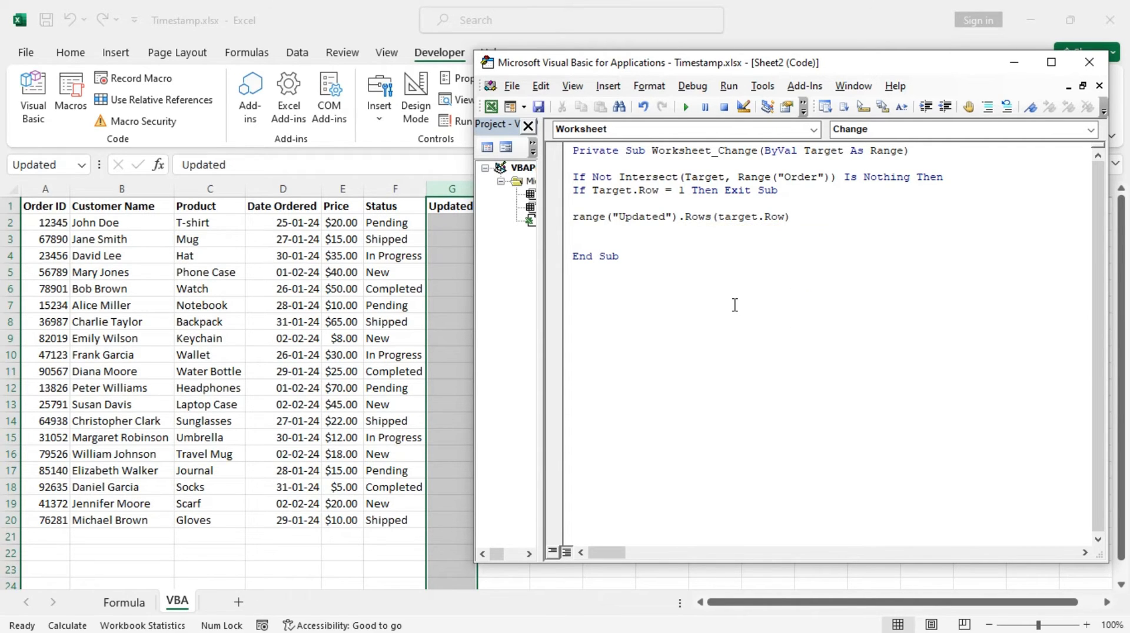
pyautogui.press('Return')
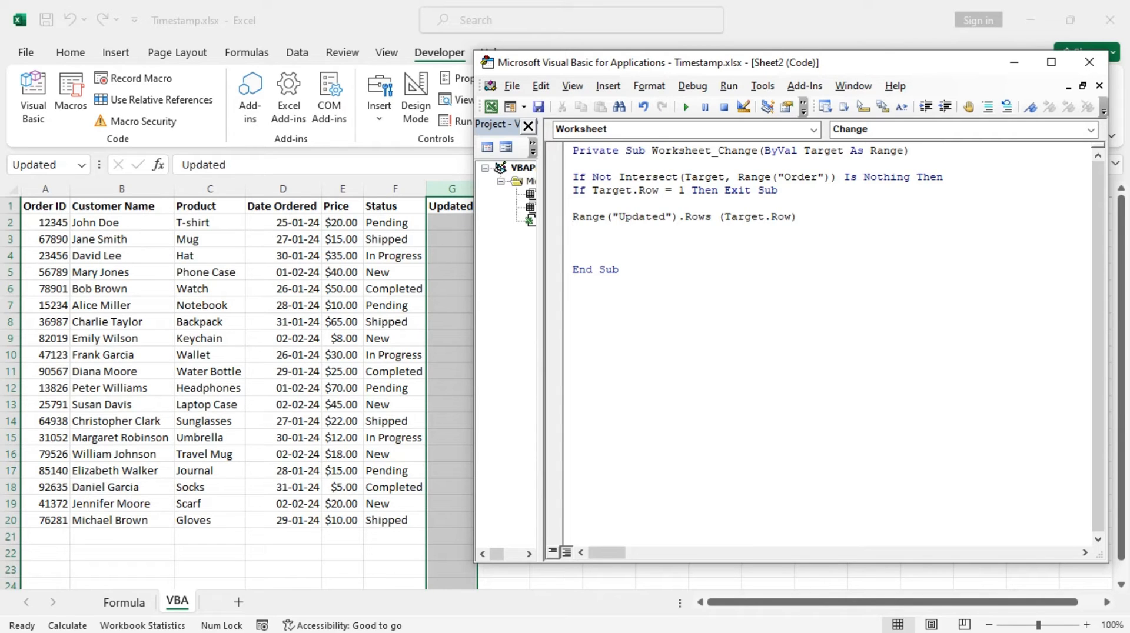
# Close the condition block with End If, leaving a blank line after the Updated range statement.
pyautogui.press('Return')
pyautogui.write('end if')
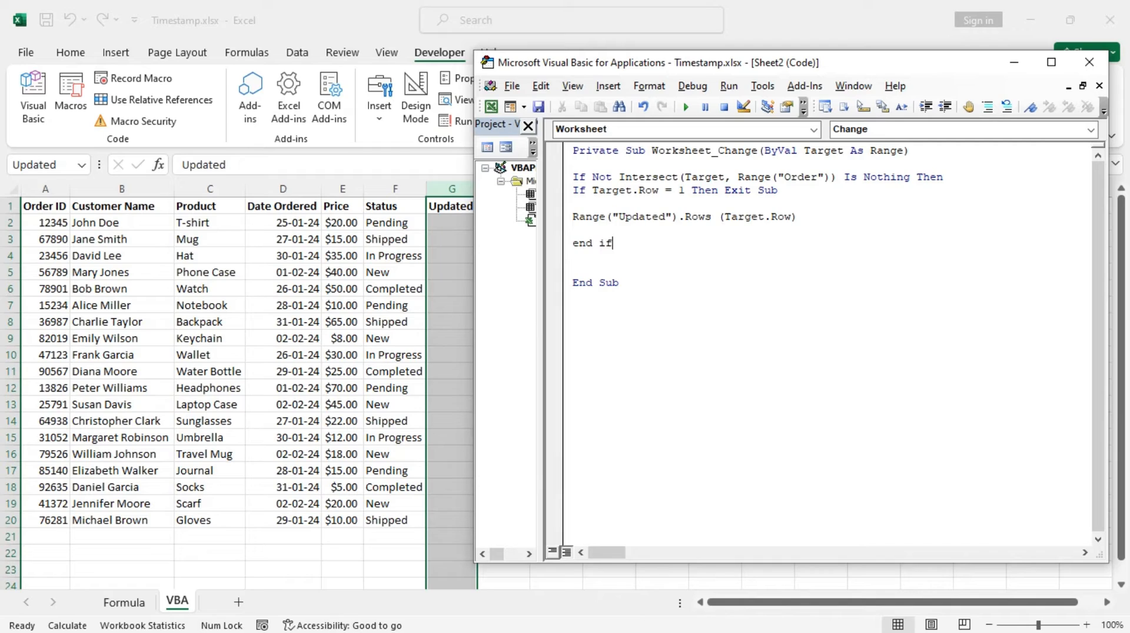
pyautogui.press('Return')
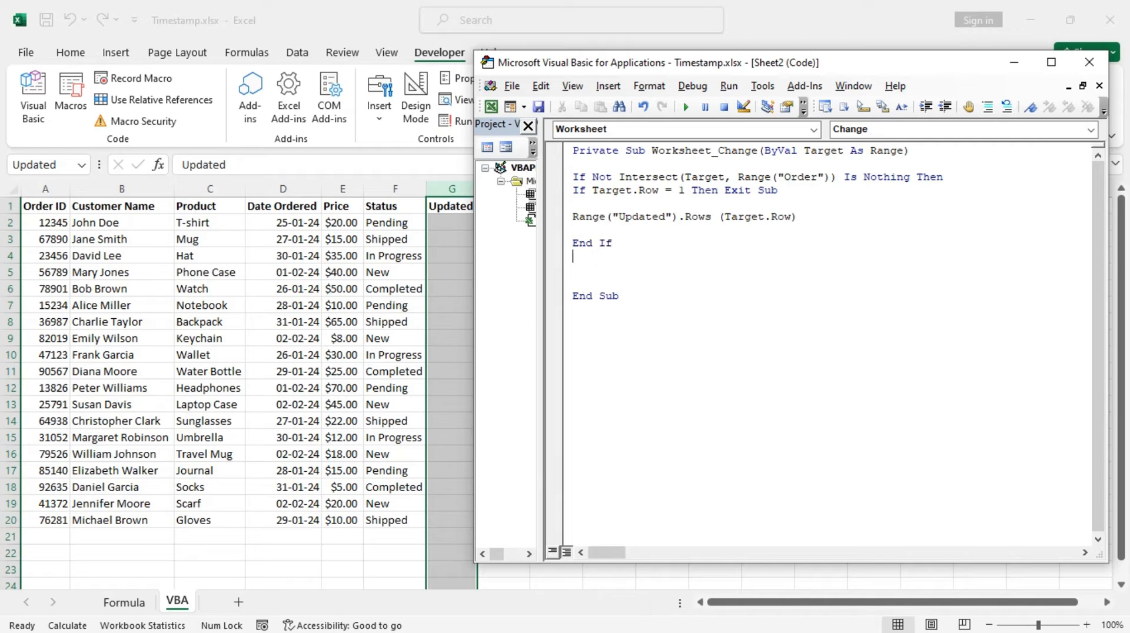
pyautogui.press('BackSpace')
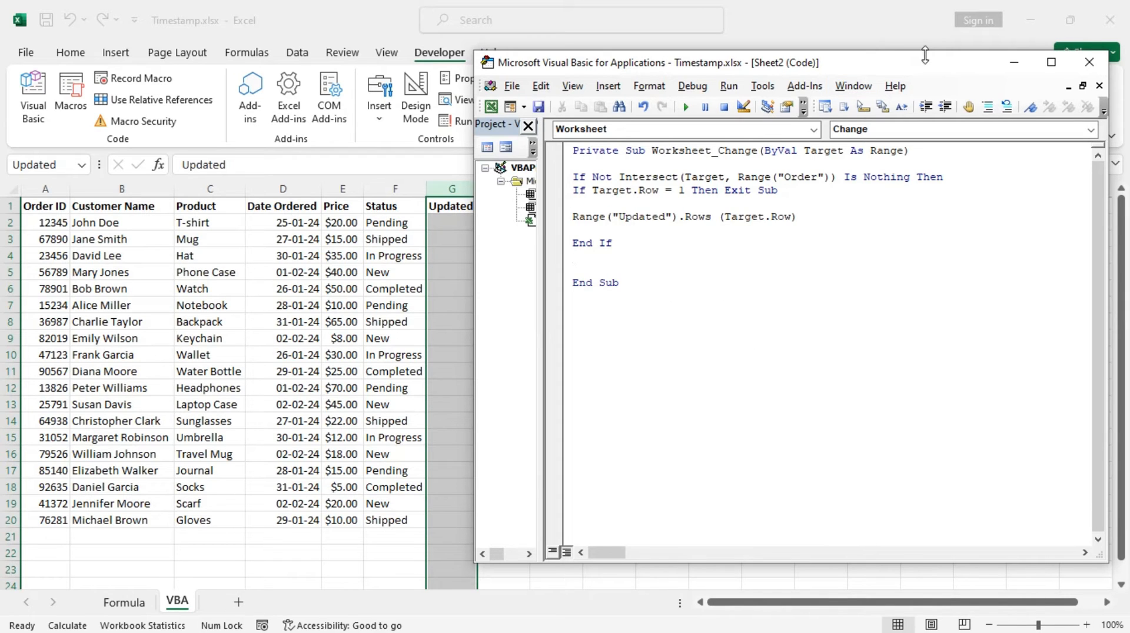
# Save the workbook as the Excel Macro-Enabled Workbook Timestamp.xlsm, declining the macro-free format.
pyautogui.moveTo(905, 68); pyautogui.dragTo(758, 63)
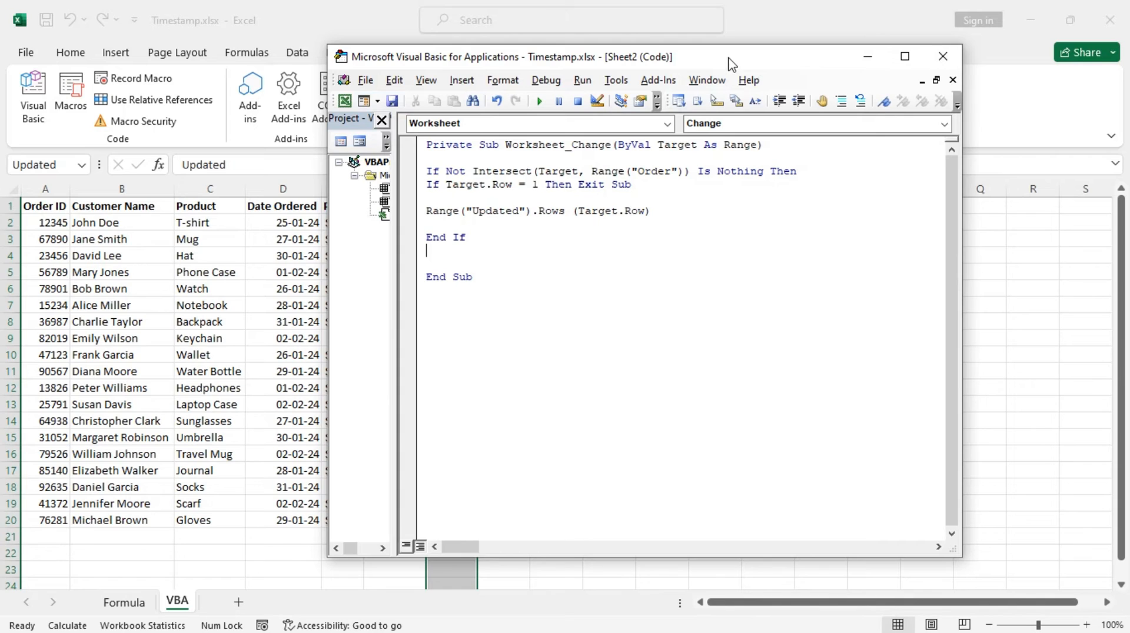
pyautogui.moveTo(732, 63); pyautogui.dragTo(811, 67)
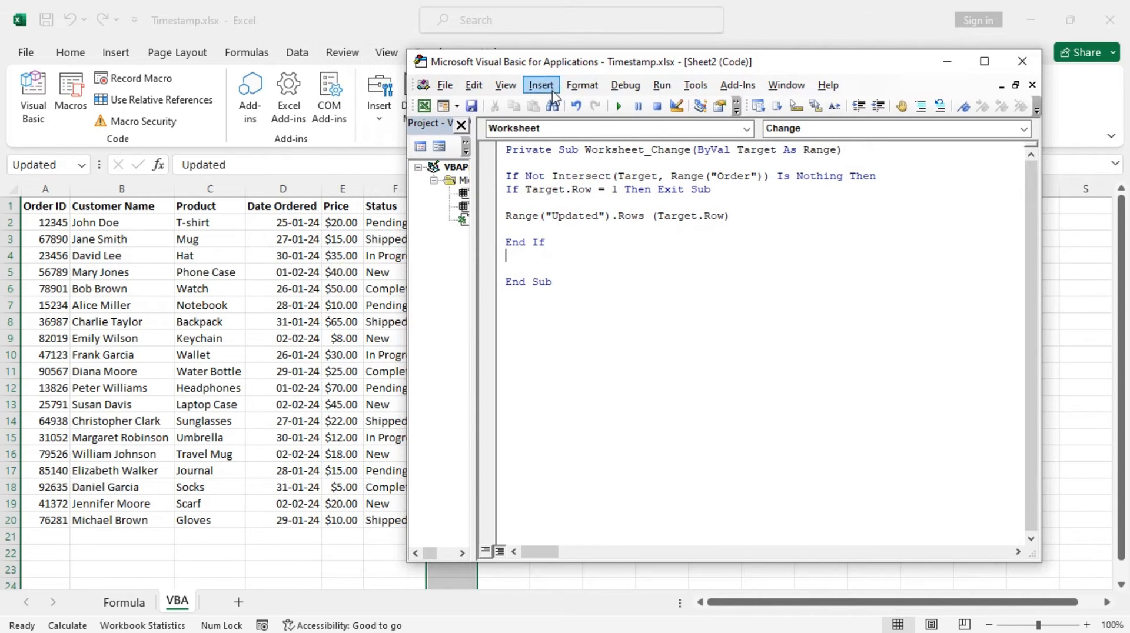
pyautogui.click(471, 106)
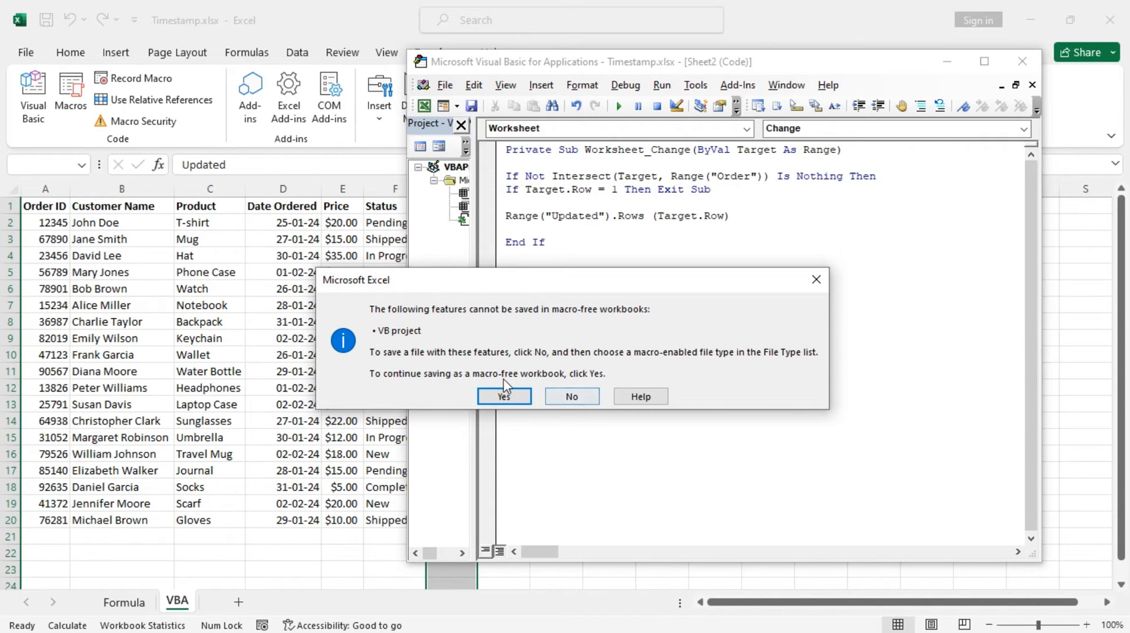
pyautogui.click(572, 397)
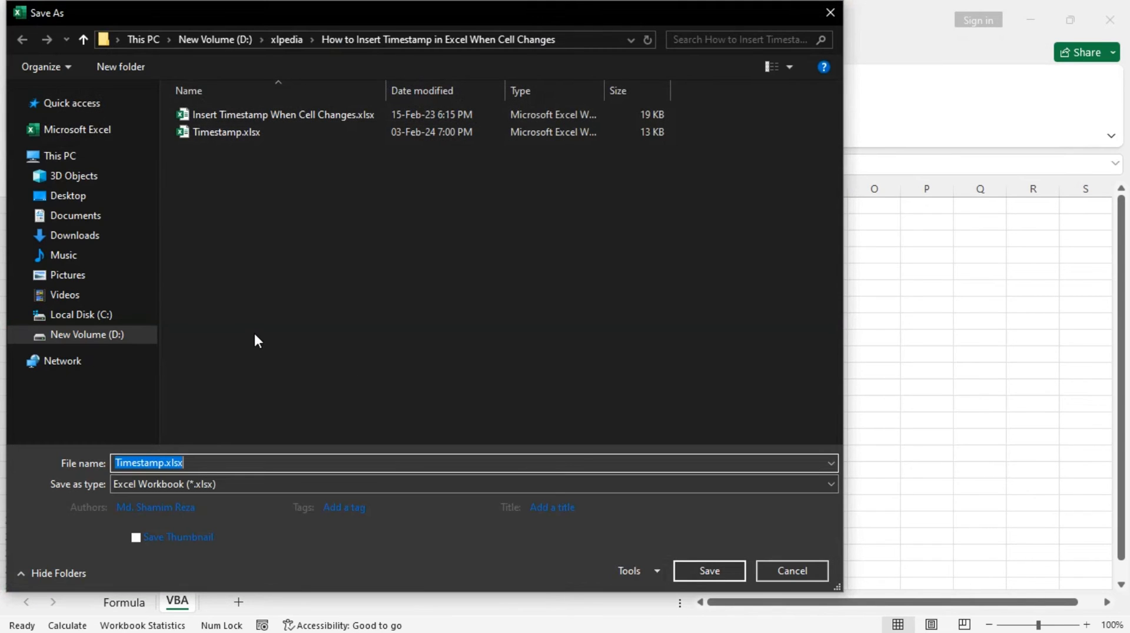
pyautogui.click(235, 483)
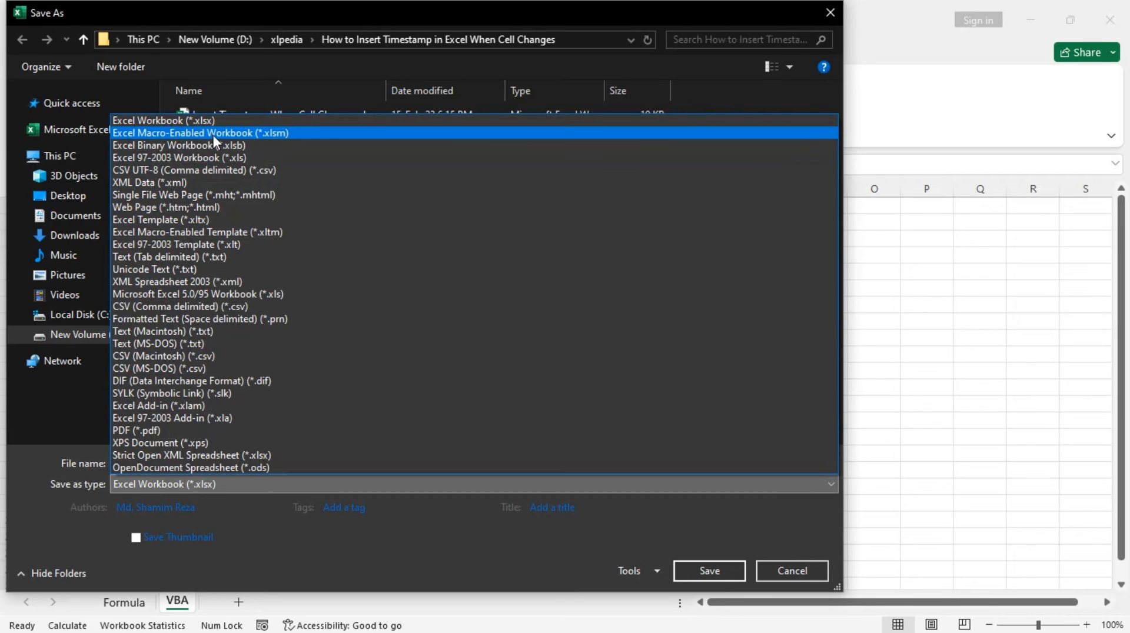
pyautogui.click(280, 136)
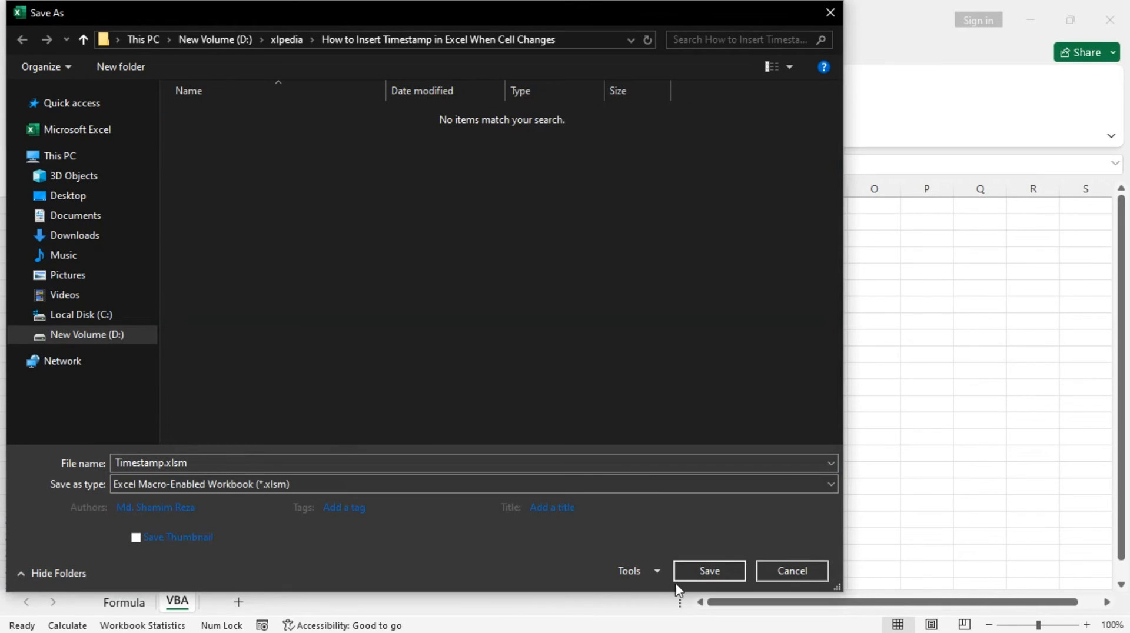
pyautogui.click(695, 570)
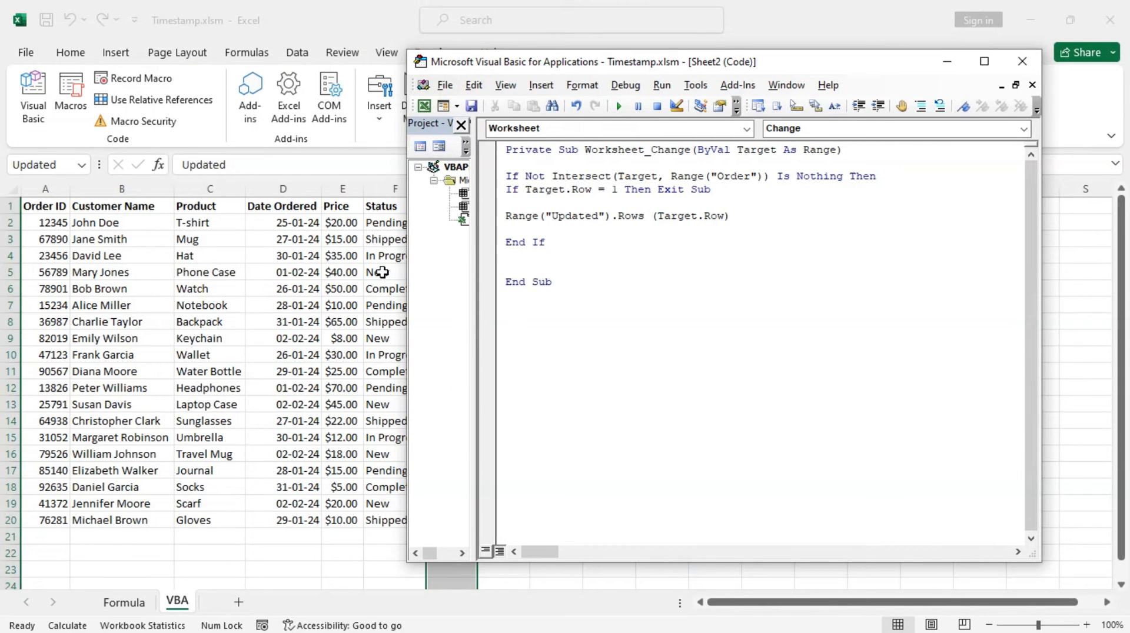
# Test the event code by changing the status in cell F2 to In Progress.
pyautogui.click(564, 303)
pyautogui.click(383, 272)
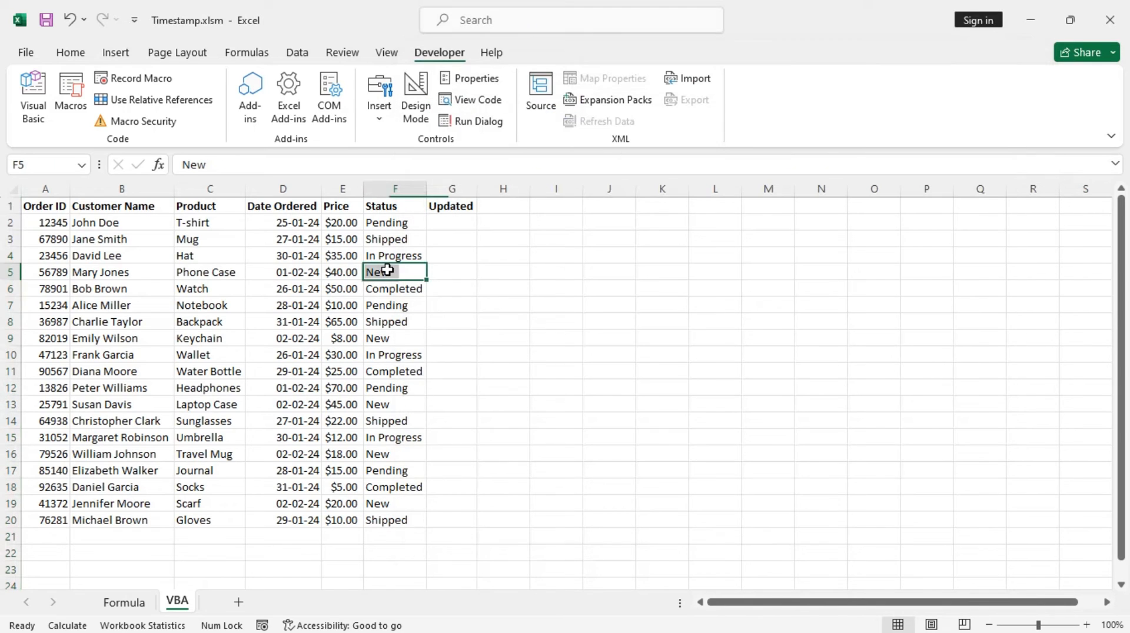
pyautogui.click(409, 224)
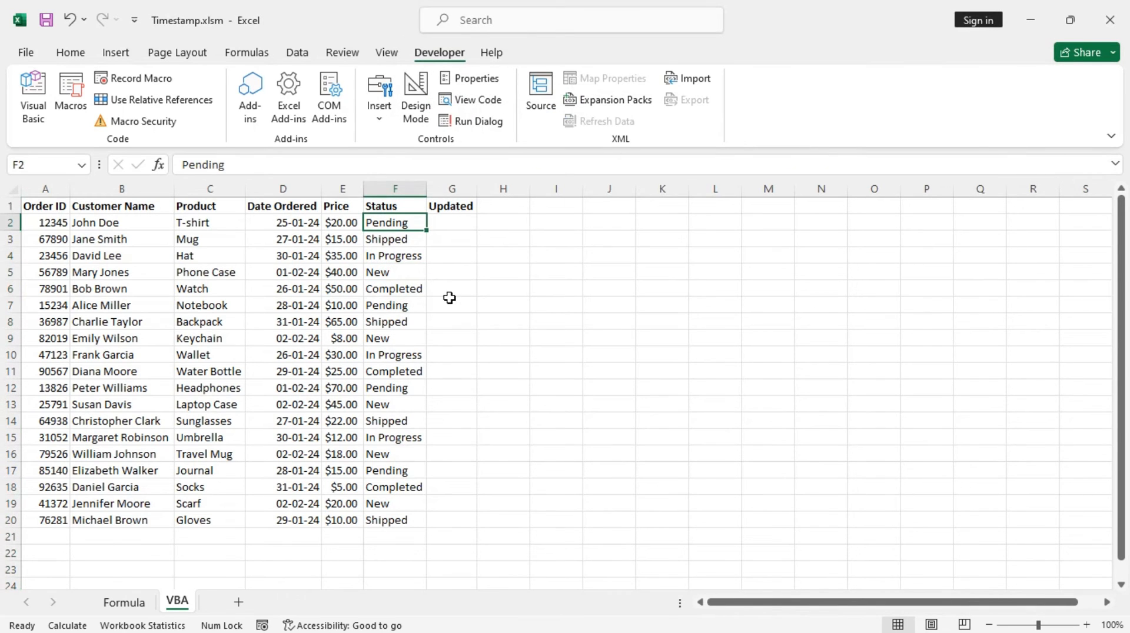
pyautogui.press('BackSpace')
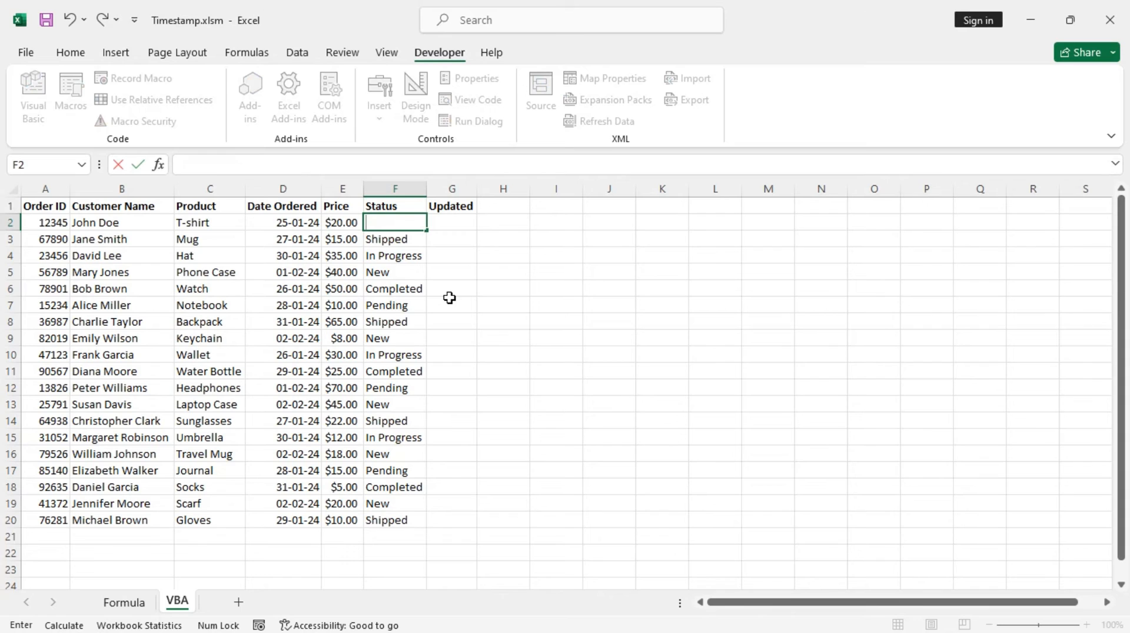
pyautogui.write('In Progress')
pyautogui.press('Return')
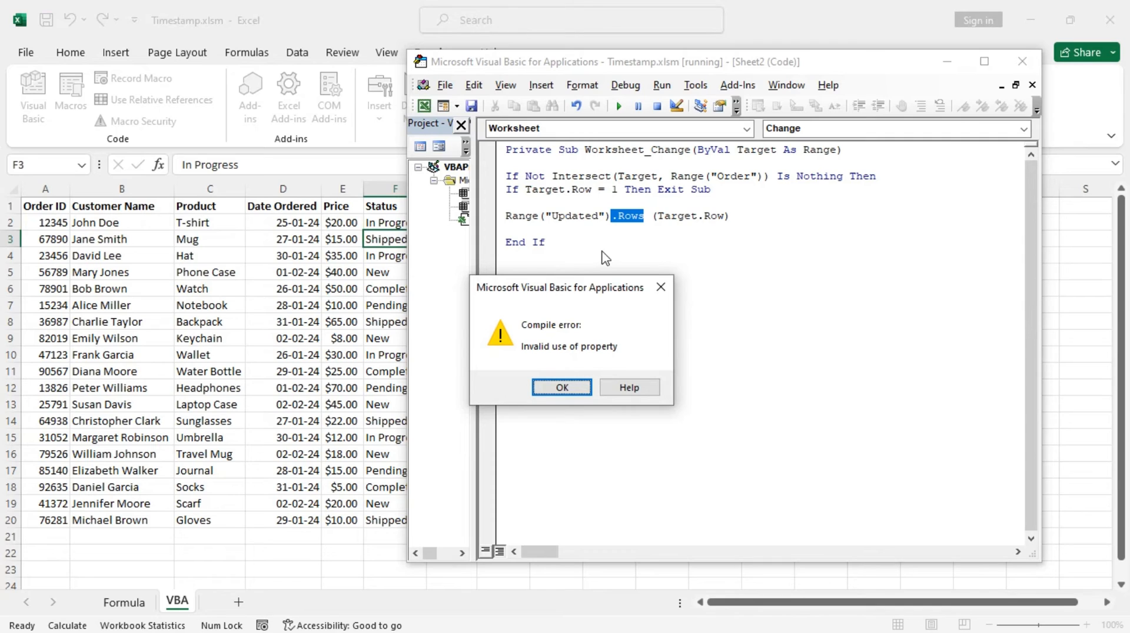
# Dismiss the compile error, correct the line to Range("Updated").Rows(Target.Row) = Now(), and resume running the code.
pyautogui.click(574, 388)
pyautogui.click(646, 215)
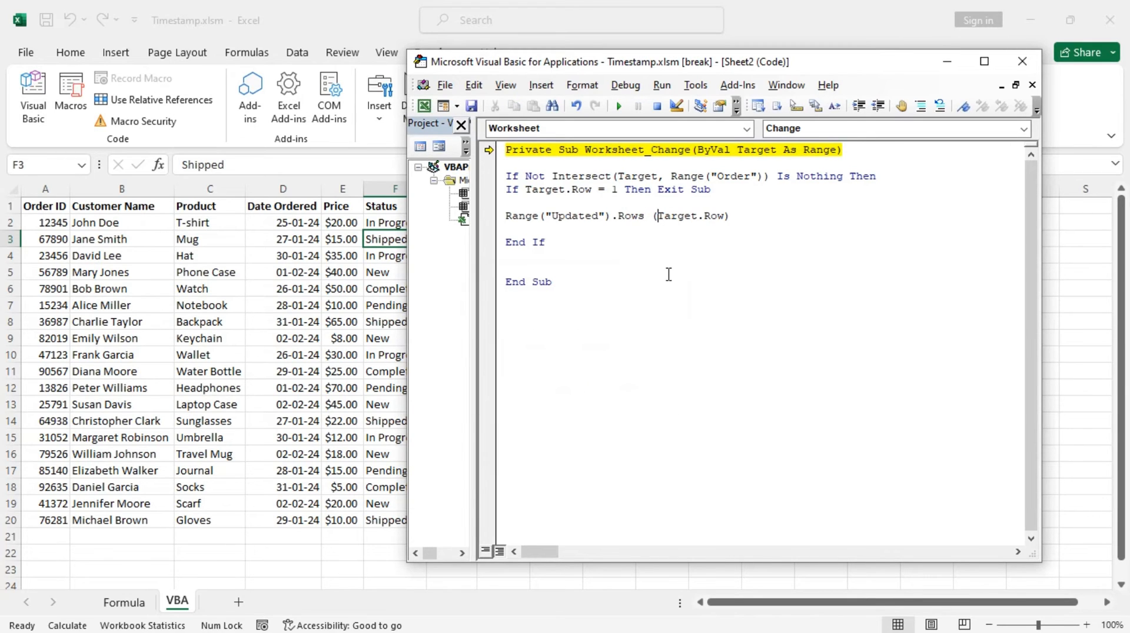
pyautogui.press('BackSpace')
pyautogui.click(614, 281)
pyautogui.click(747, 216)
pyautogui.write('= Now()')
pyautogui.click(601, 291)
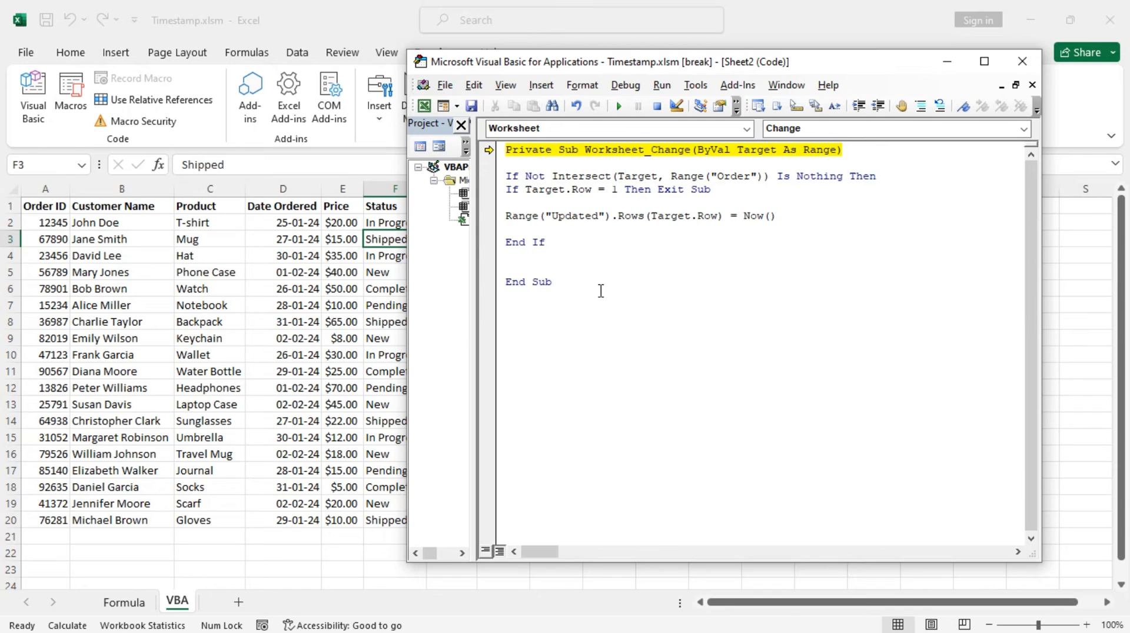
pyautogui.click(619, 104)
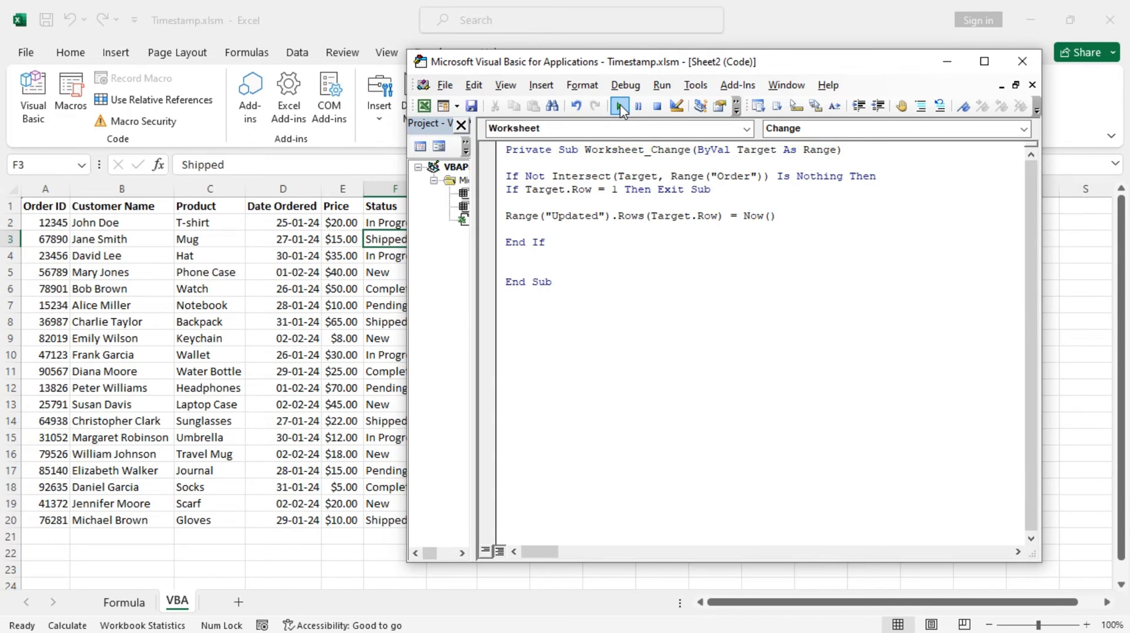
# Return to the VBA sheet, autofit the Updated column, and set the status in F2 to Pending.
pyautogui.click(387, 224)
pyautogui.doubleClick(476, 189)
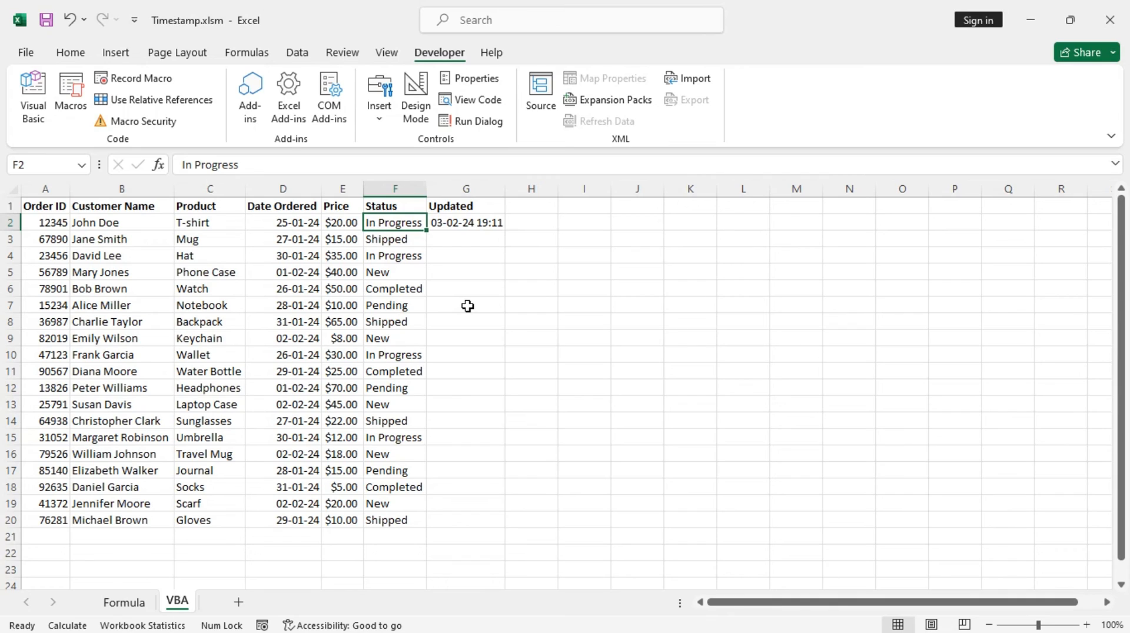
pyautogui.write('Pending')
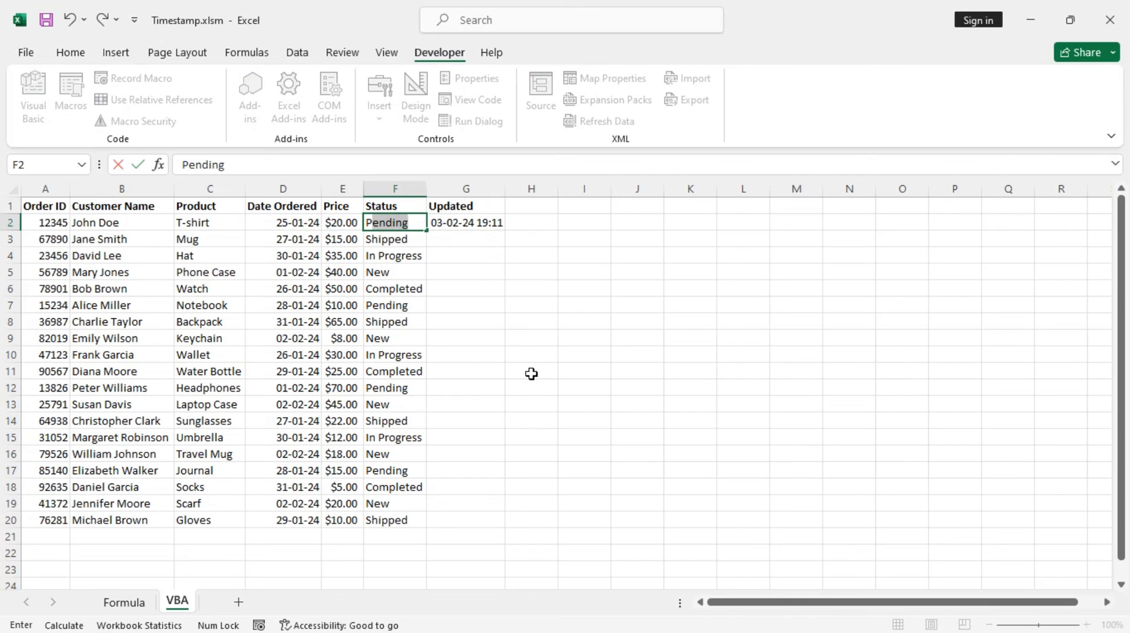
pyautogui.press('Return')
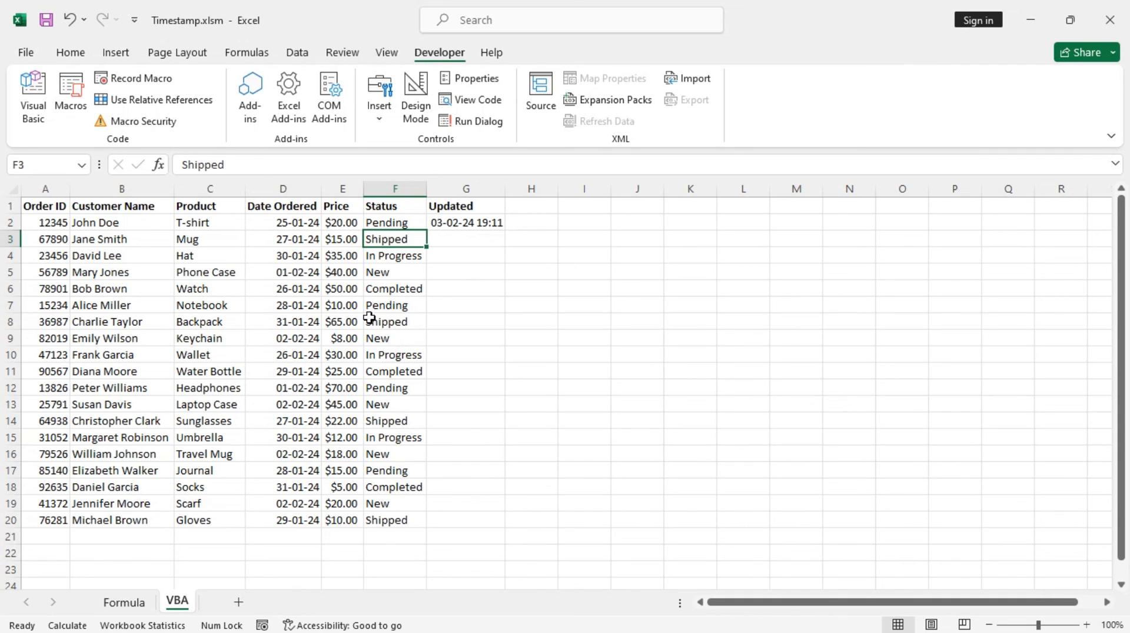
# Set the status of the Keychain order in F9 to Pending.
pyautogui.click(394, 339)
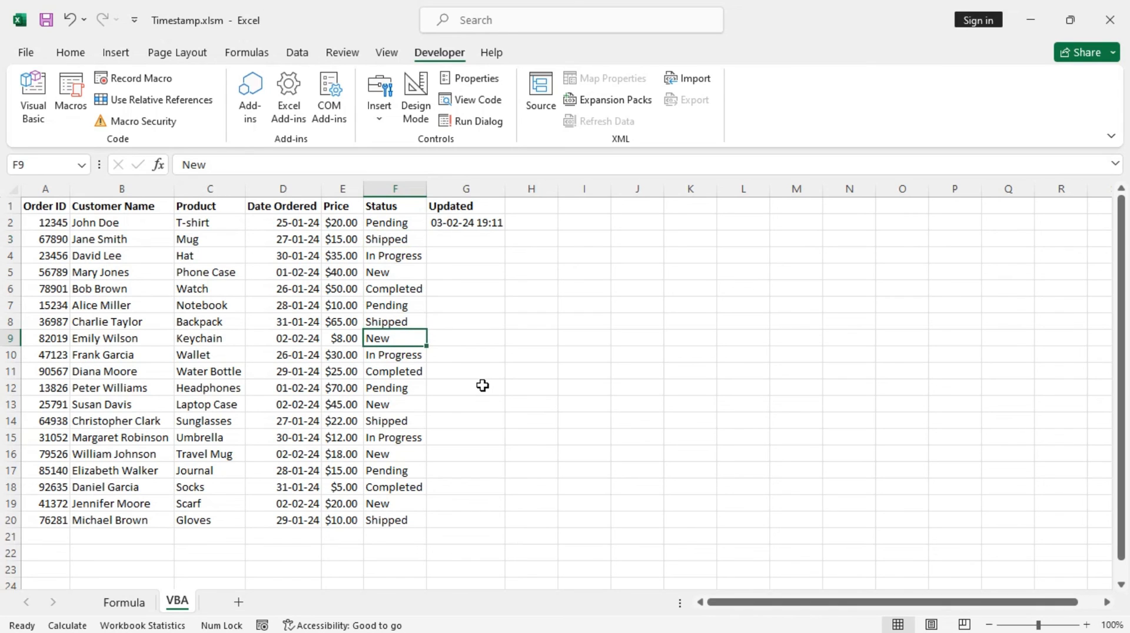
pyautogui.write('Pending')
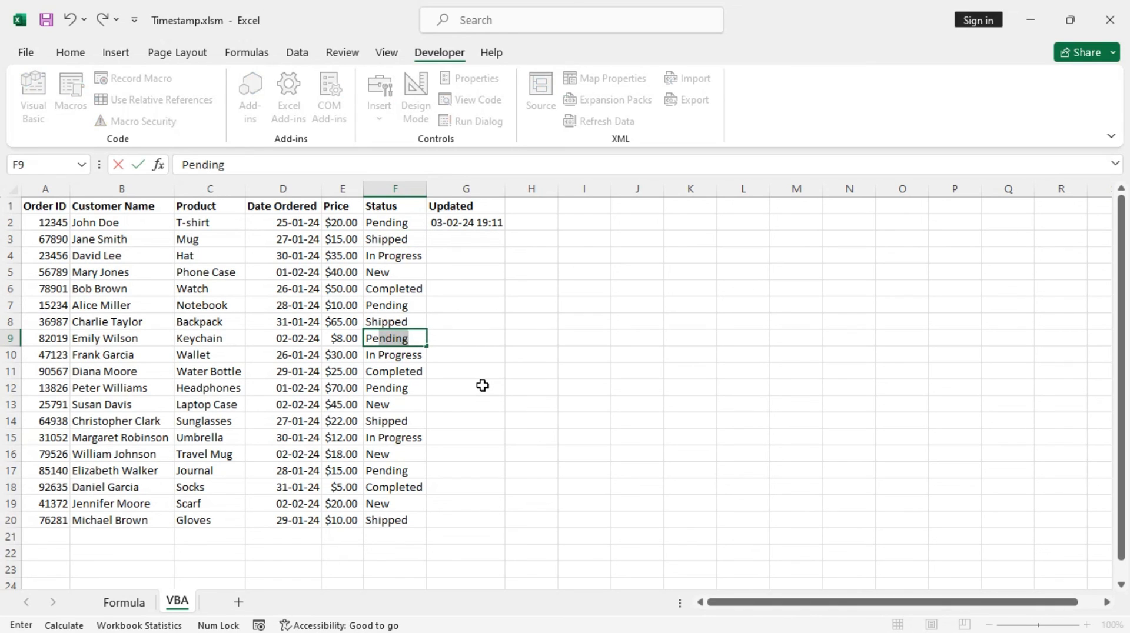
pyautogui.press('Return')
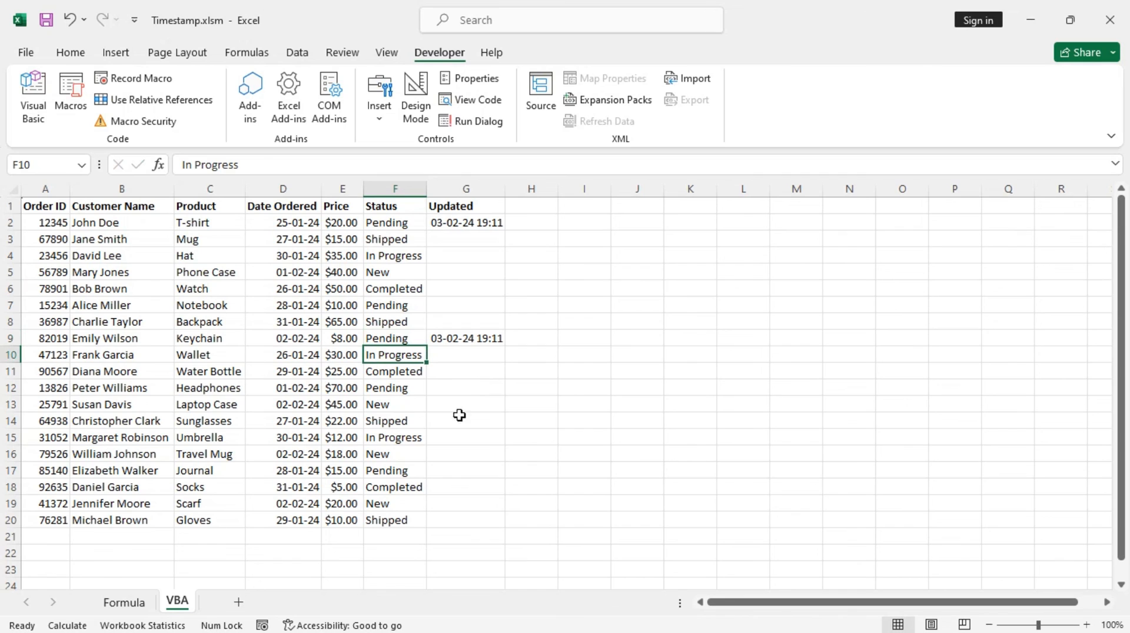
# Format the Updated column with the custom date-time format mmmm d, yyyy hh:mm:ss AM/PM.
pyautogui.click(468, 189)
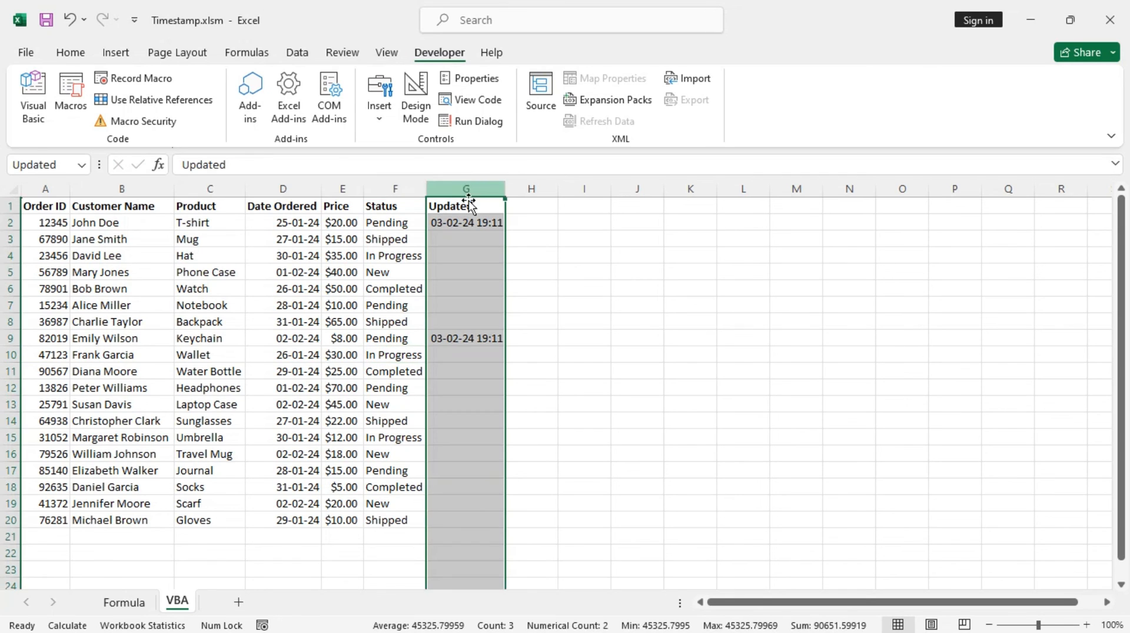
pyautogui.click(70, 52)
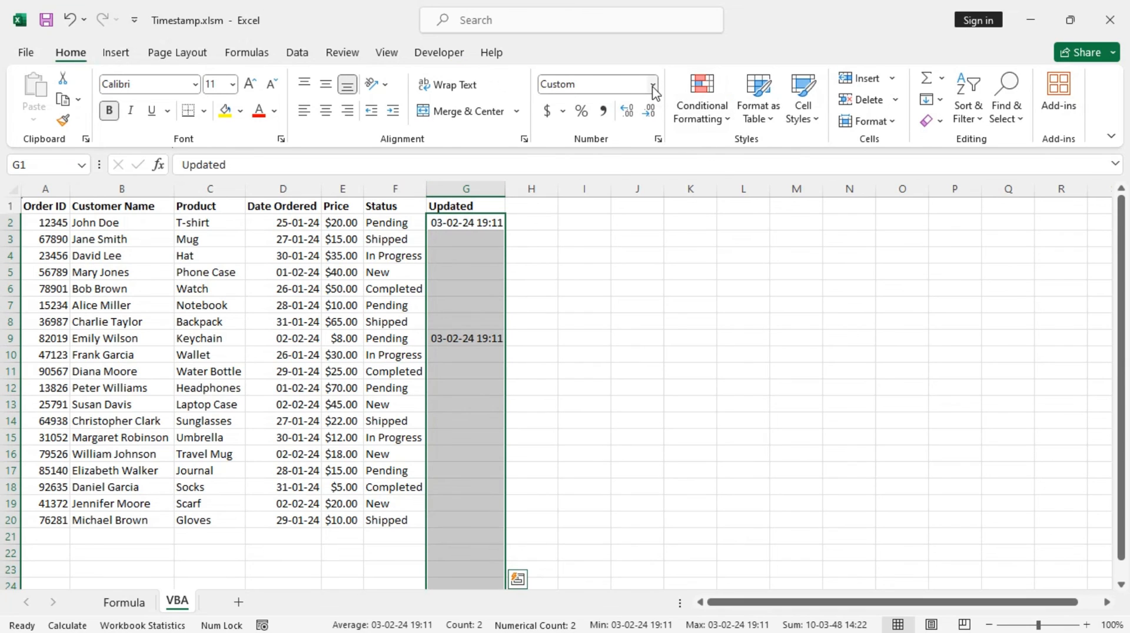
pyautogui.click(654, 87)
pyautogui.click(645, 473)
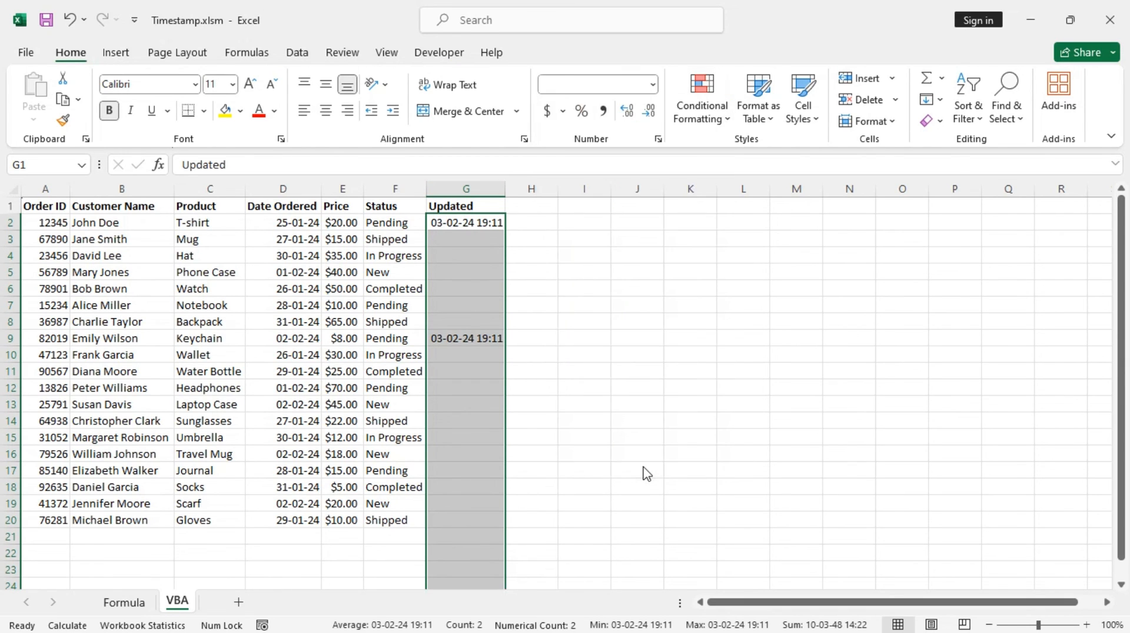
pyautogui.click(553, 196)
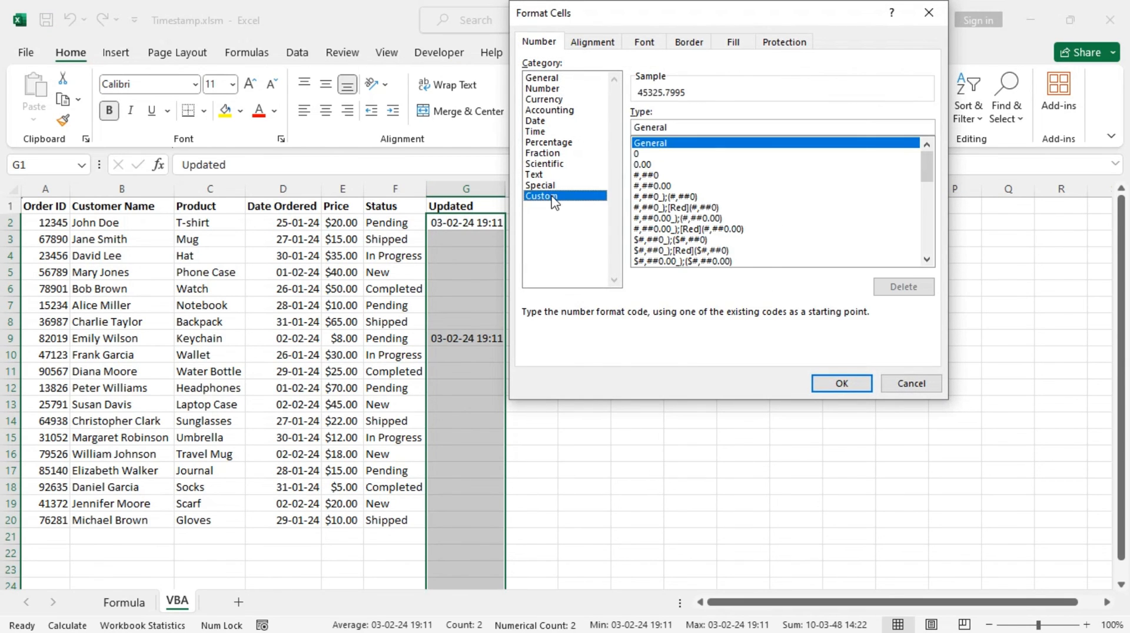
pyautogui.moveTo(927, 167); pyautogui.dragTo(934, 269)
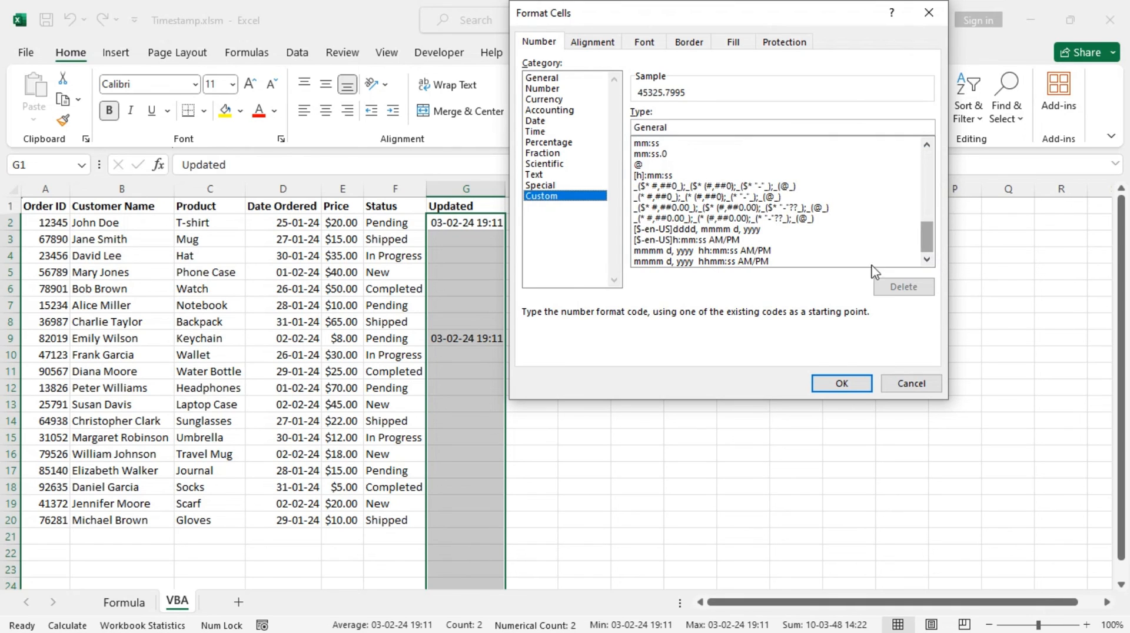
pyautogui.click(719, 252)
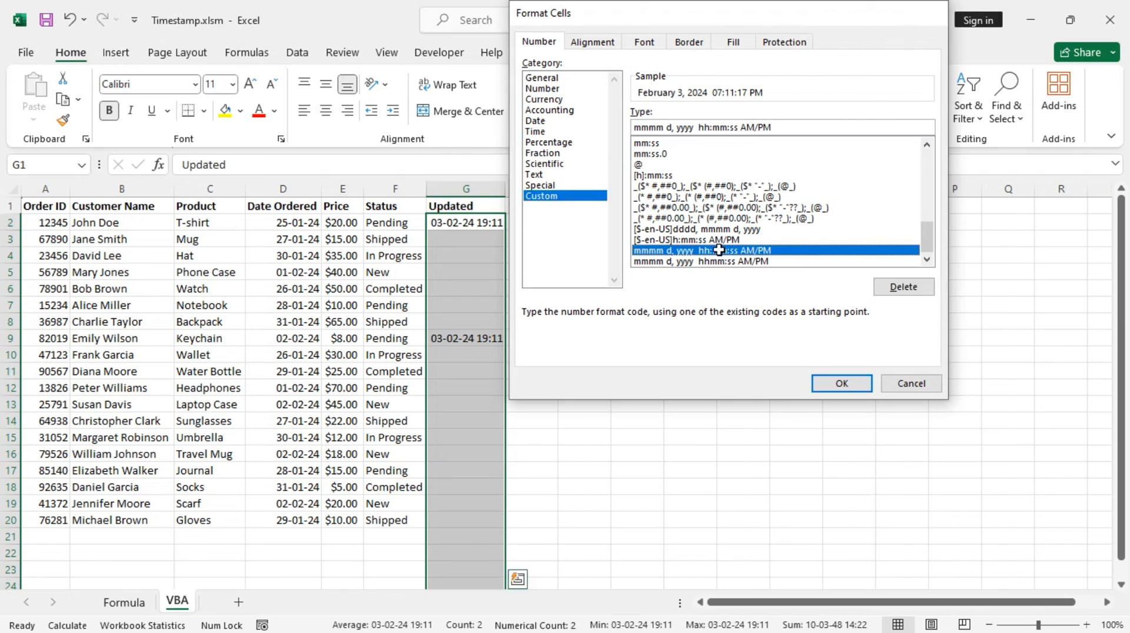
pyautogui.doubleClick(719, 252)
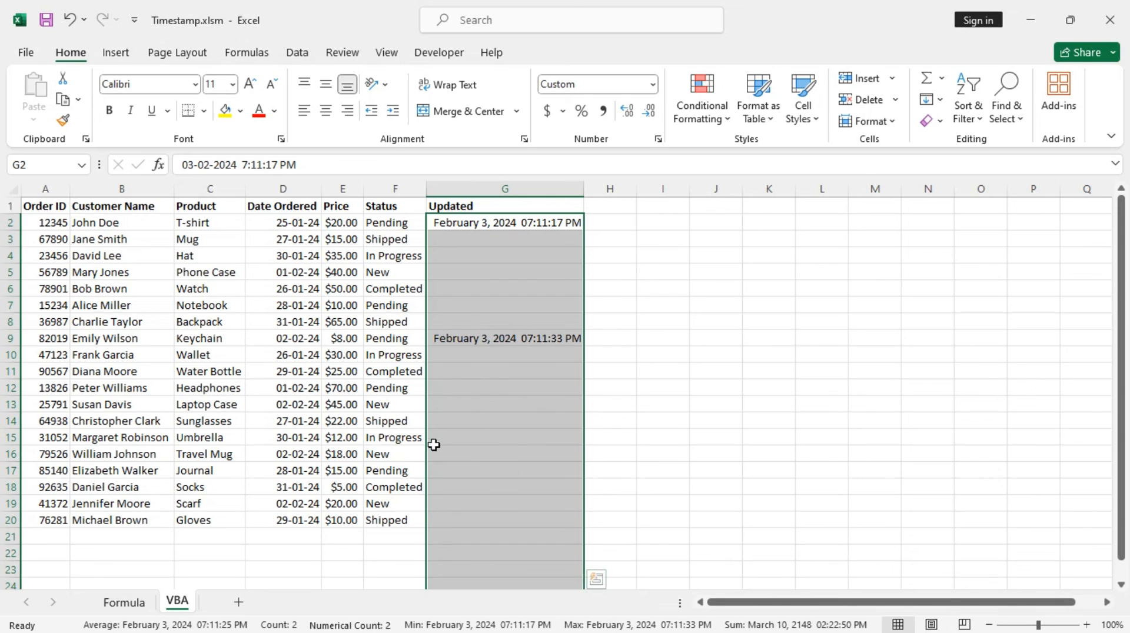
# Set the status of the Gloves order in F20 to Completed.
pyautogui.click(407, 455)
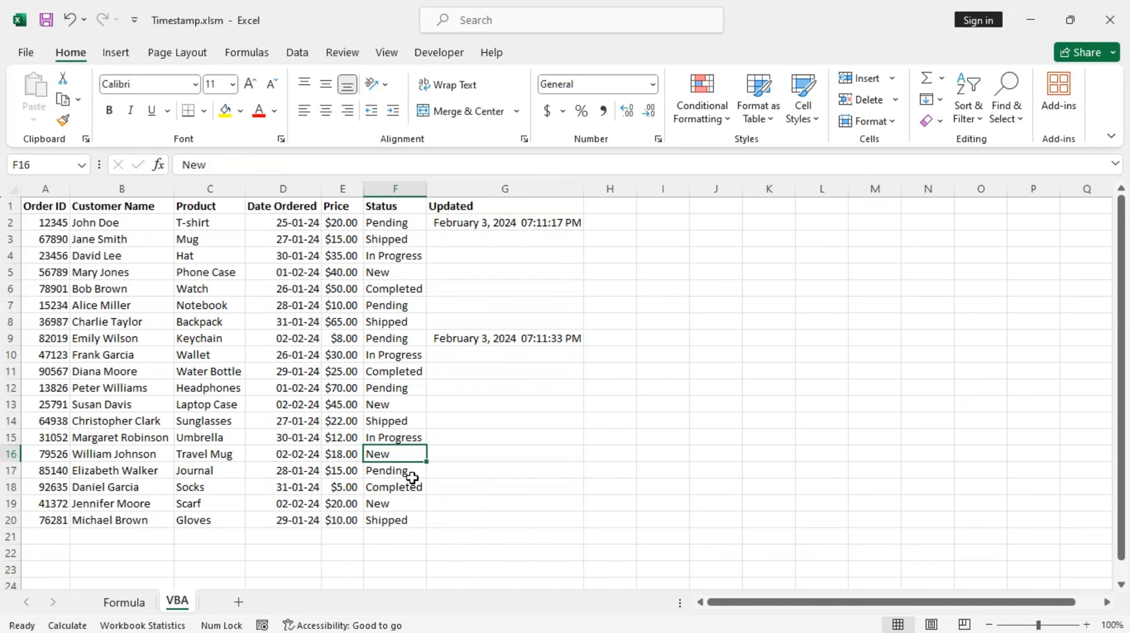
pyautogui.click(412, 472)
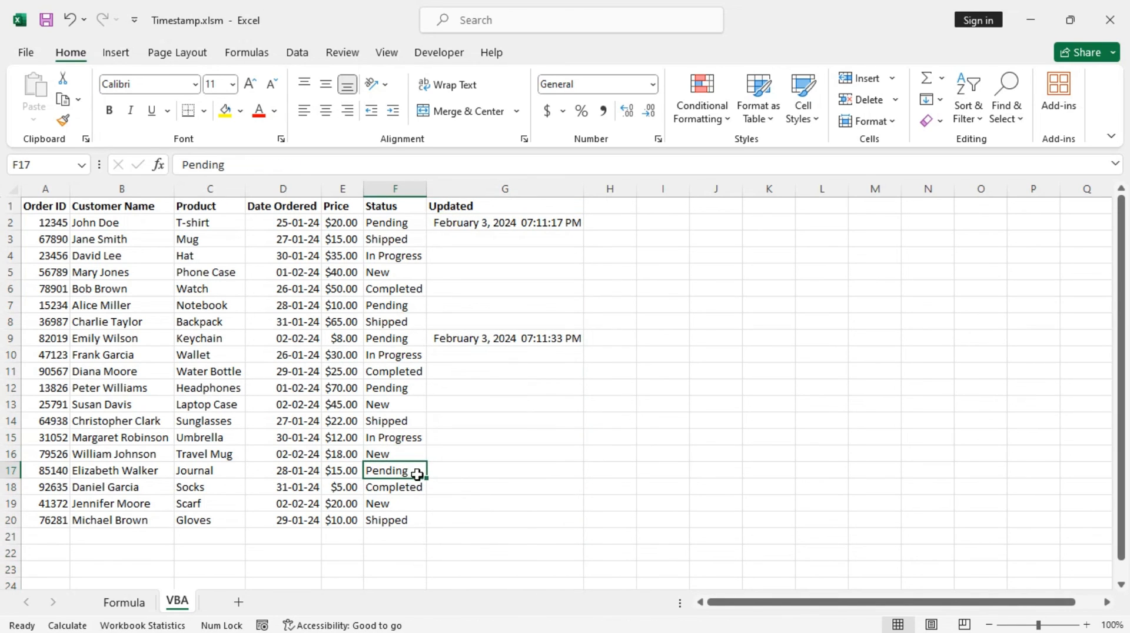
pyautogui.click(406, 518)
pyautogui.write('Completed')
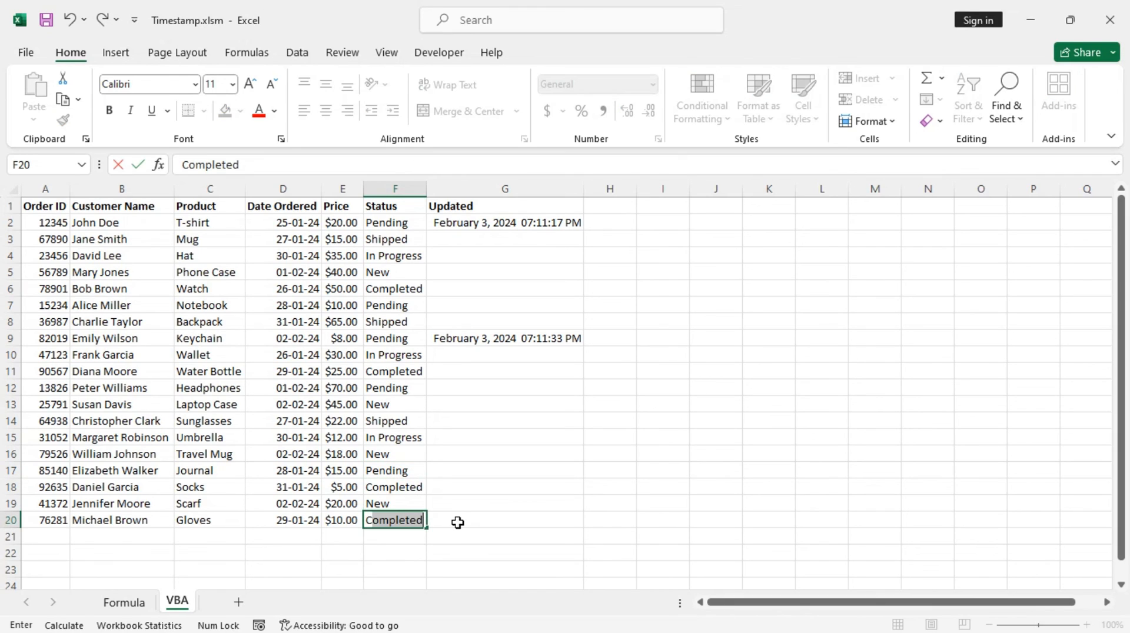
pyautogui.press('Return')
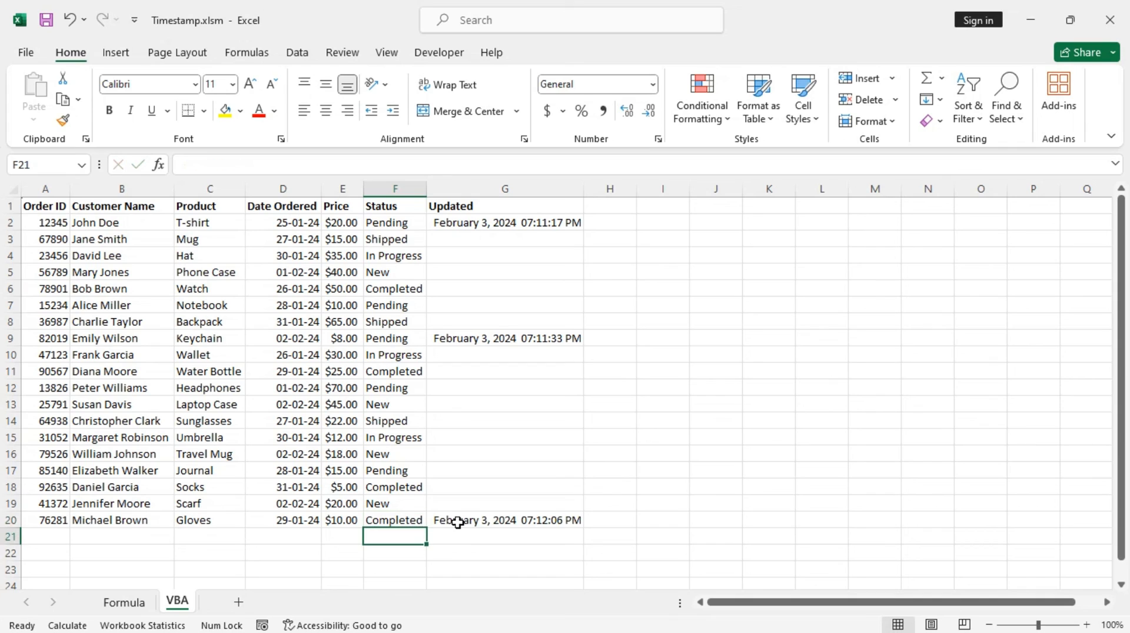